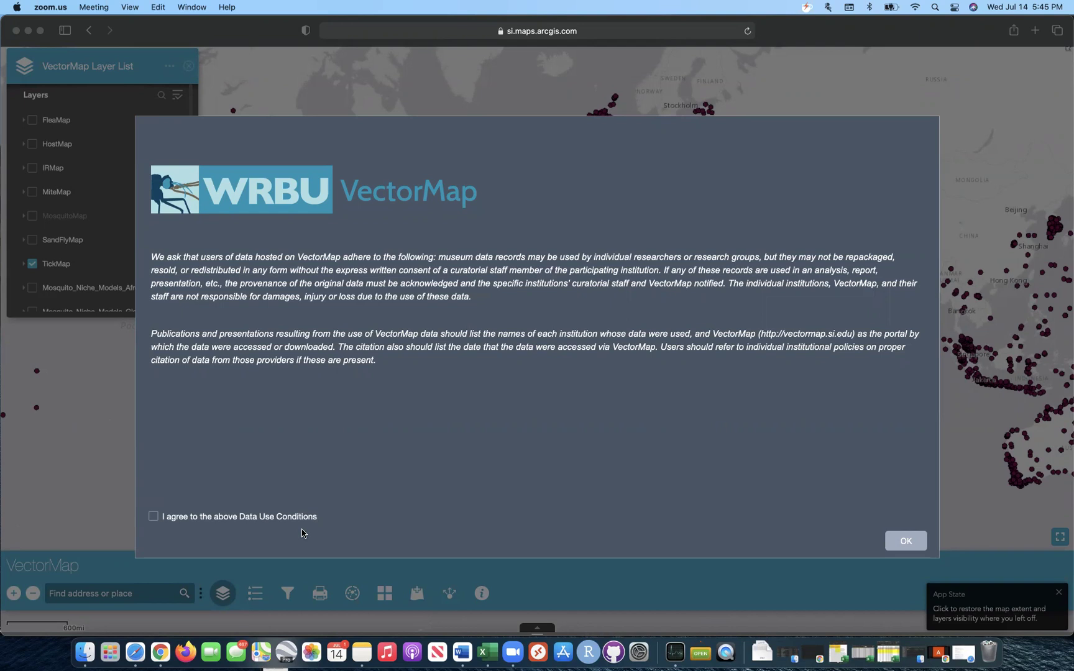
Tick 'I agree to the above Data Use Conditions' and confirm the WRBU VectorMap notice
click(153, 521)
click(153, 521)
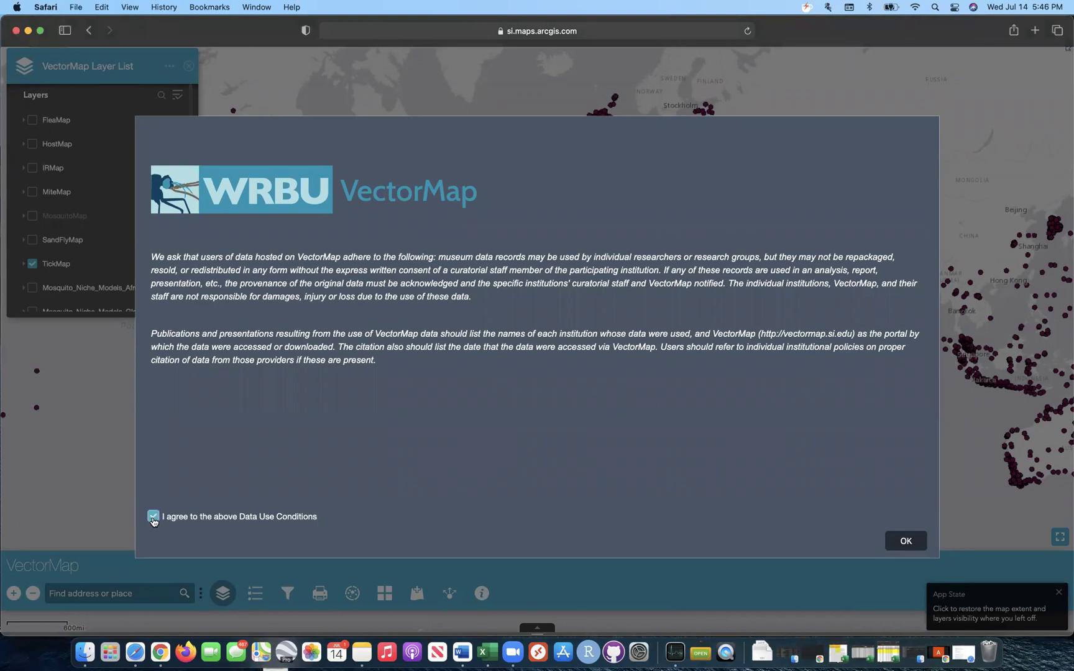
click(901, 541)
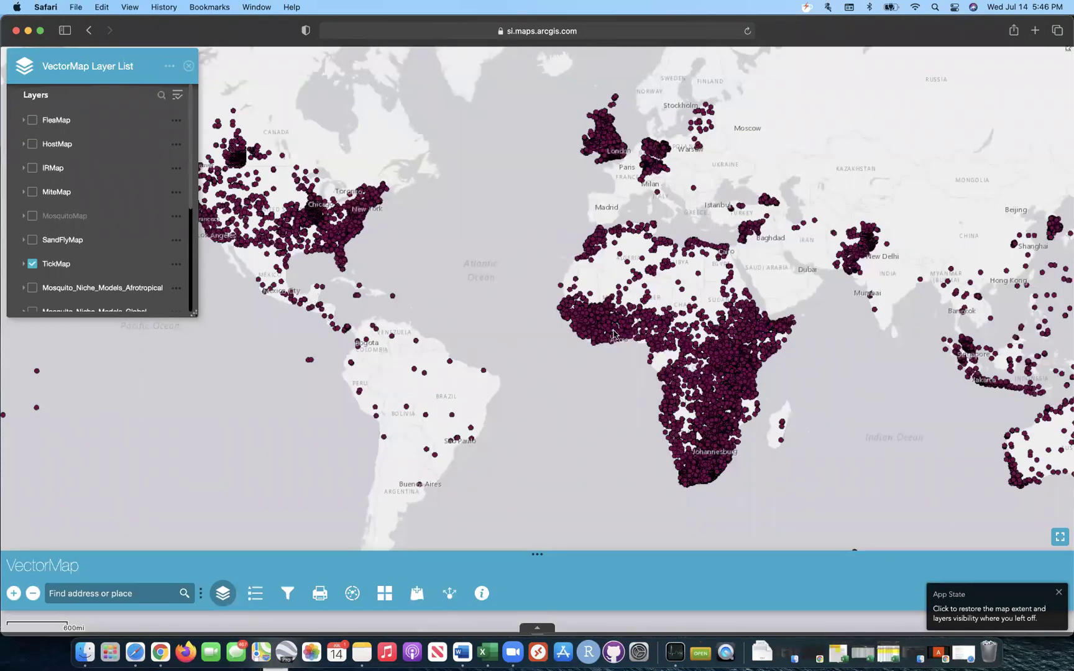
Dismiss the restore-state prompt, go fullscreen, and open the Brazil tick record's details
click(1059, 597)
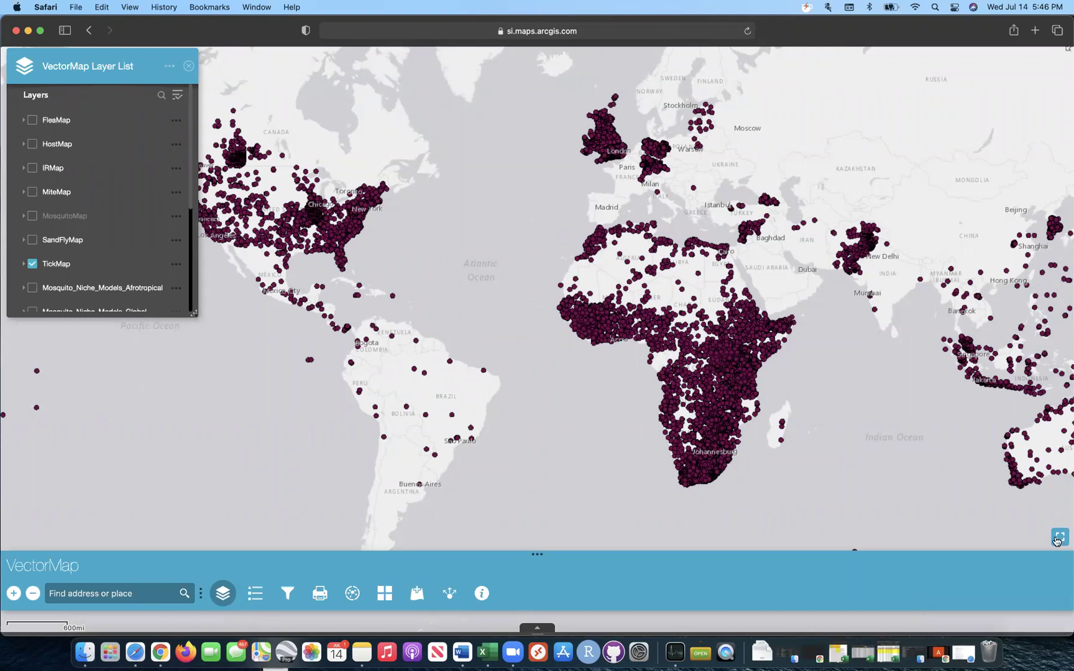
click(1059, 538)
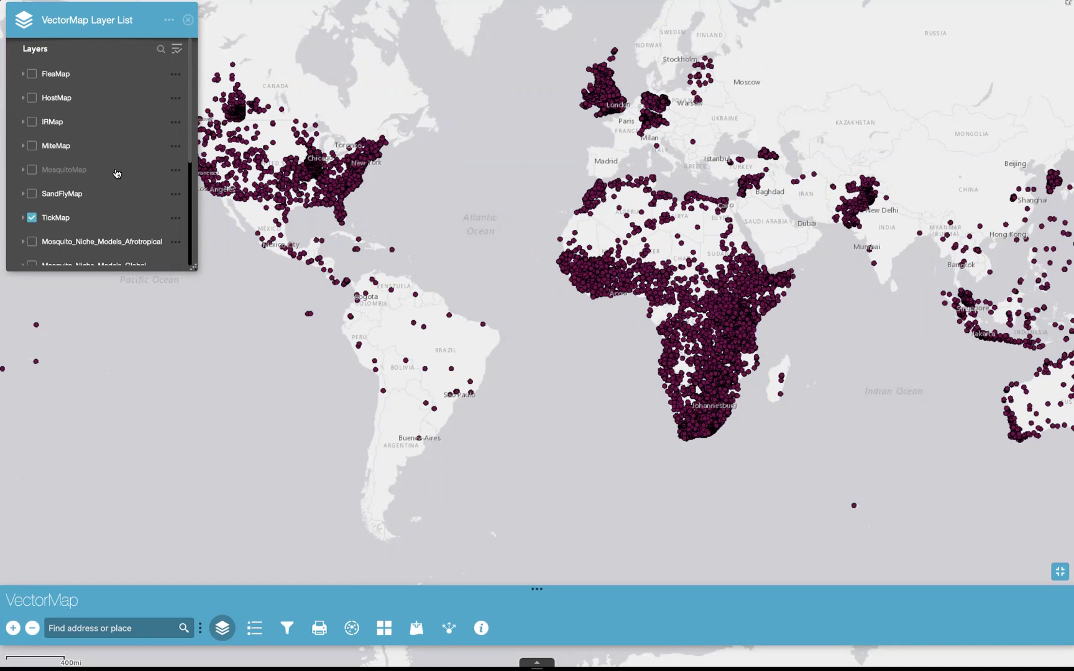
scroll(98, 206, down, 2)
scroll(92, 221, down, 3)
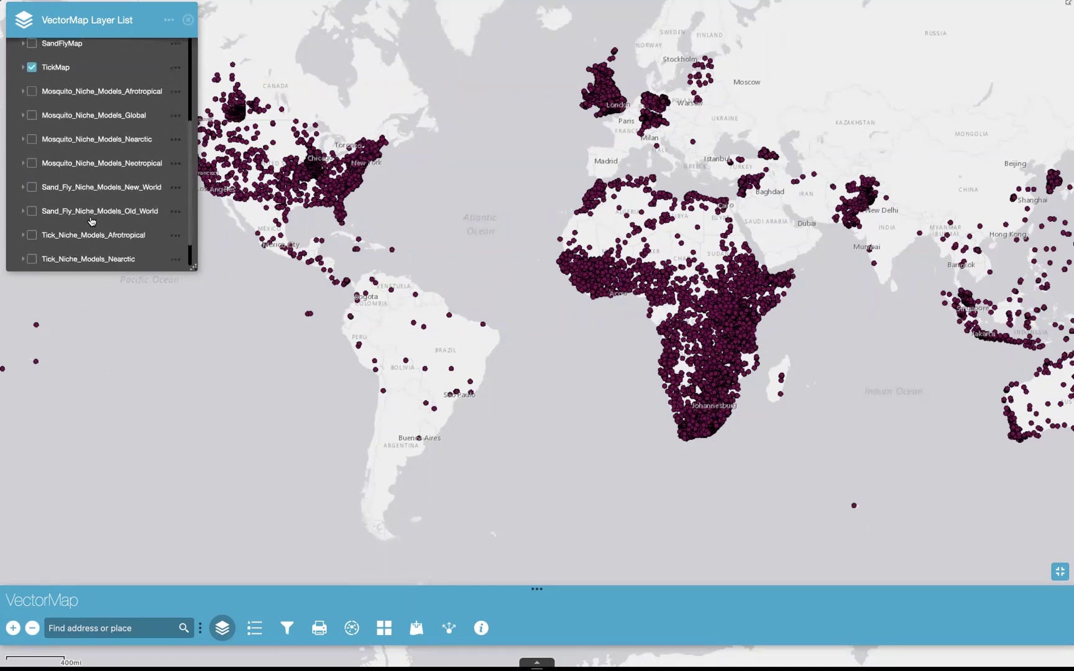
scroll(91, 221, up, 1)
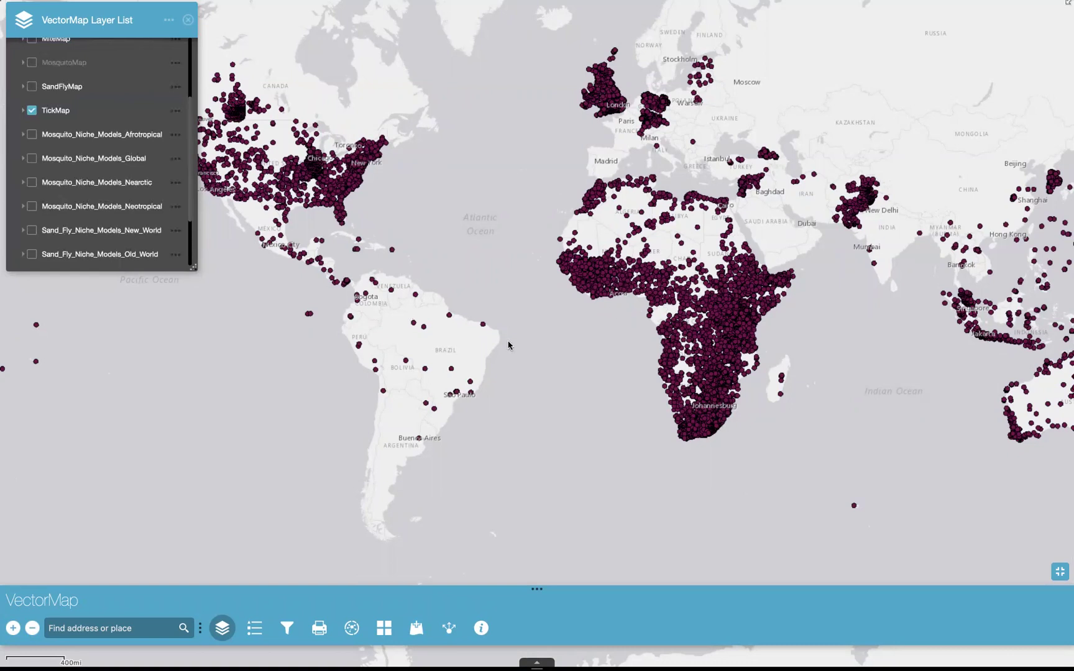
click(450, 316)
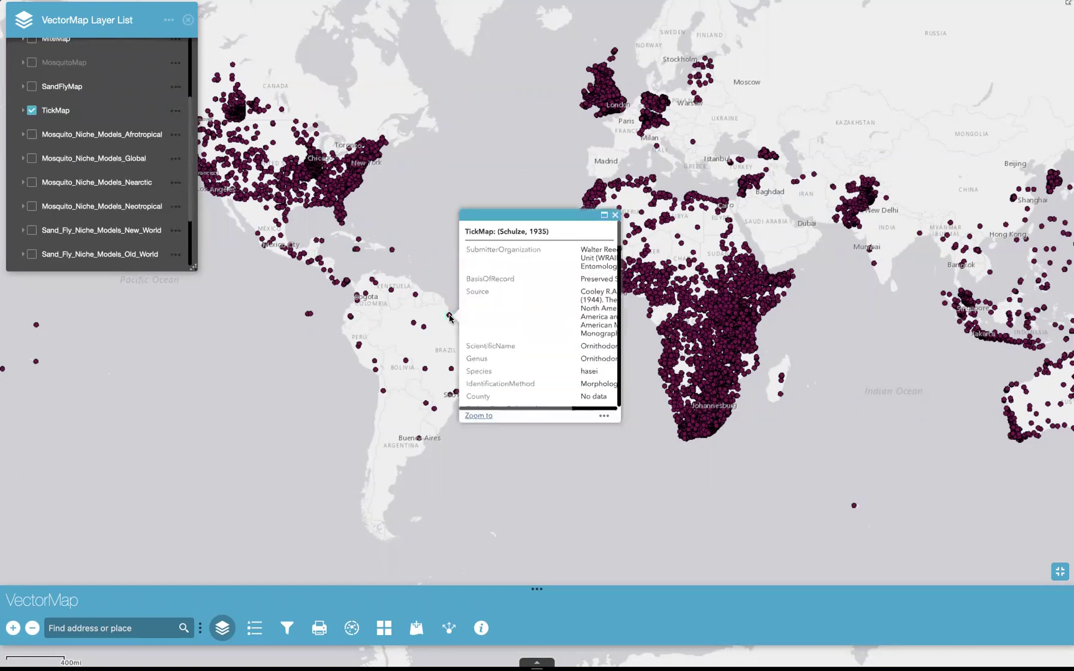
scroll(585, 303, right, 1)
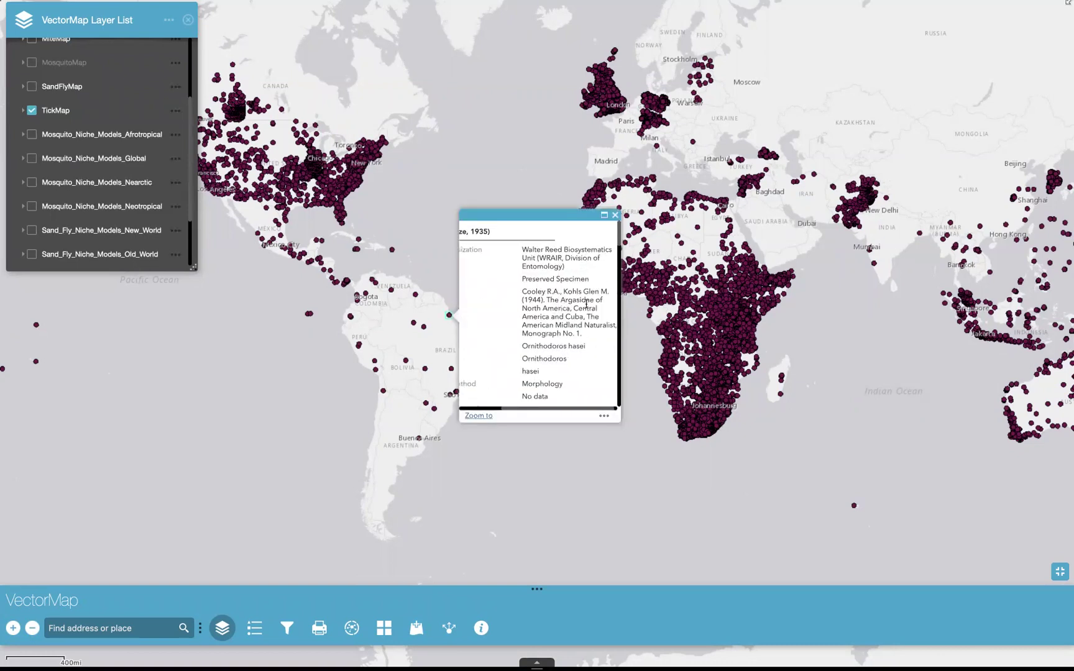
scroll(586, 304, left, 1)
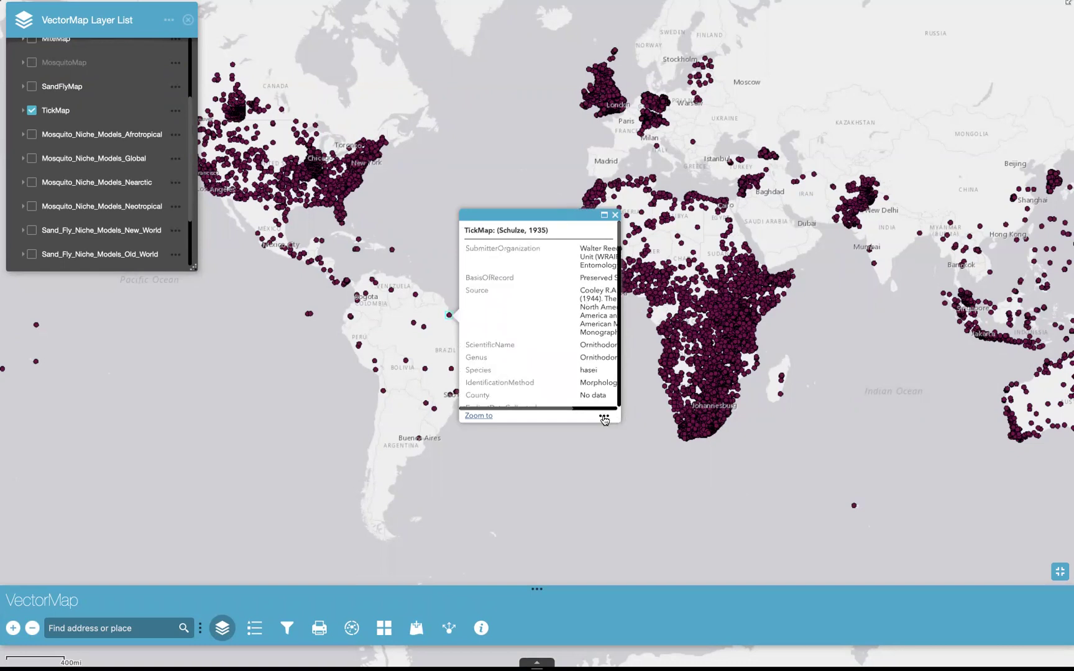
scroll(532, 311, right, 3)
scroll(535, 304, left, 3)
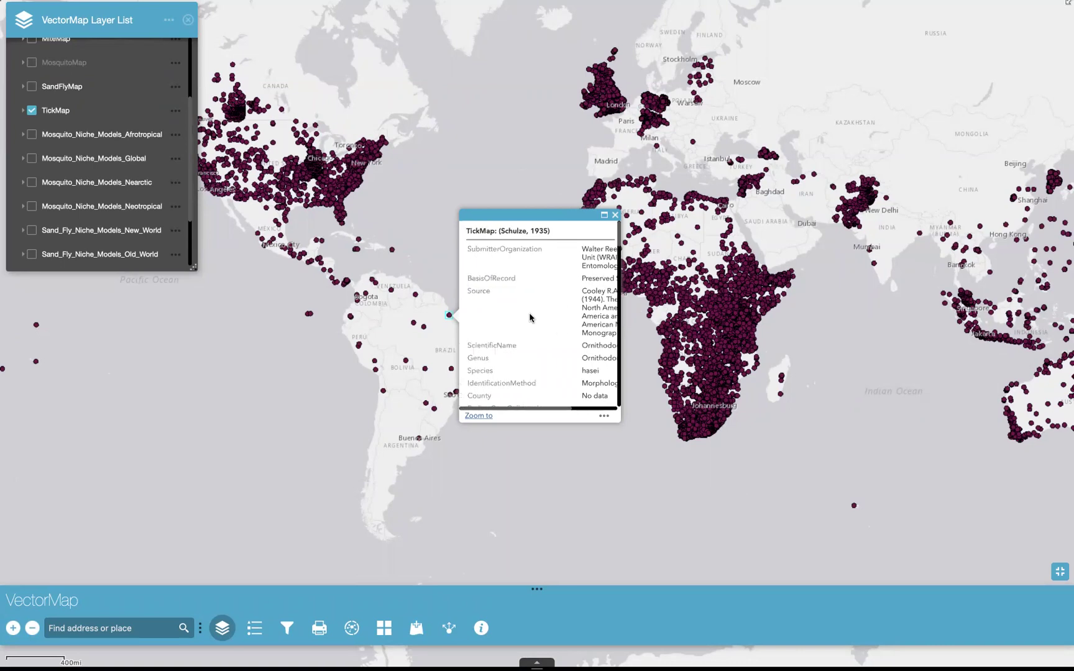
click(603, 215)
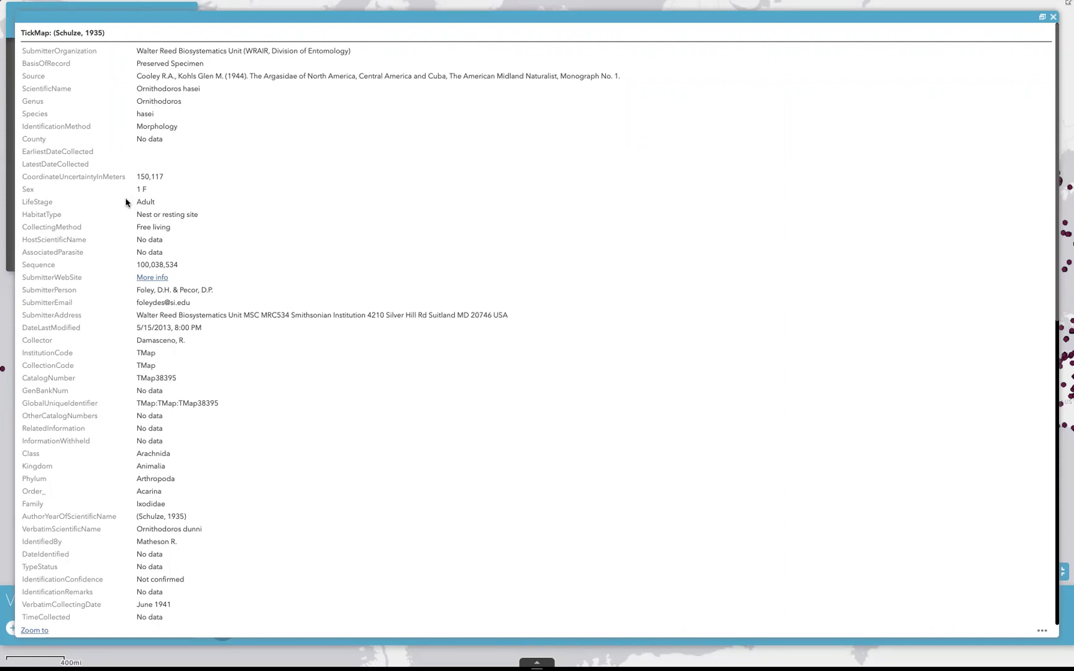
scroll(190, 396, down, 5)
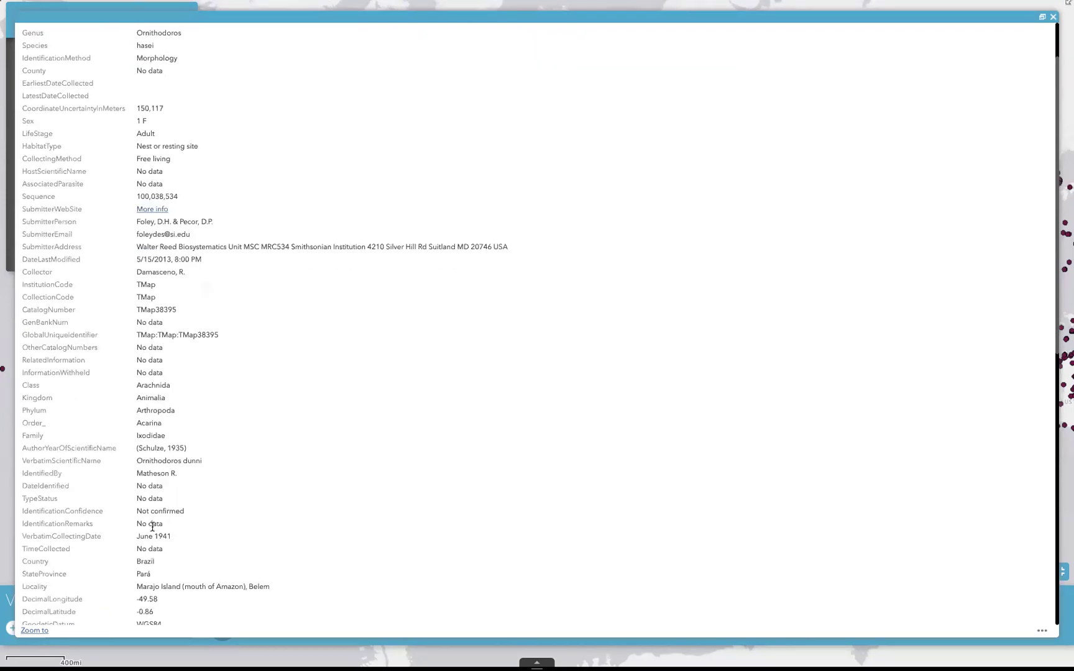
scroll(167, 518, down, 1)
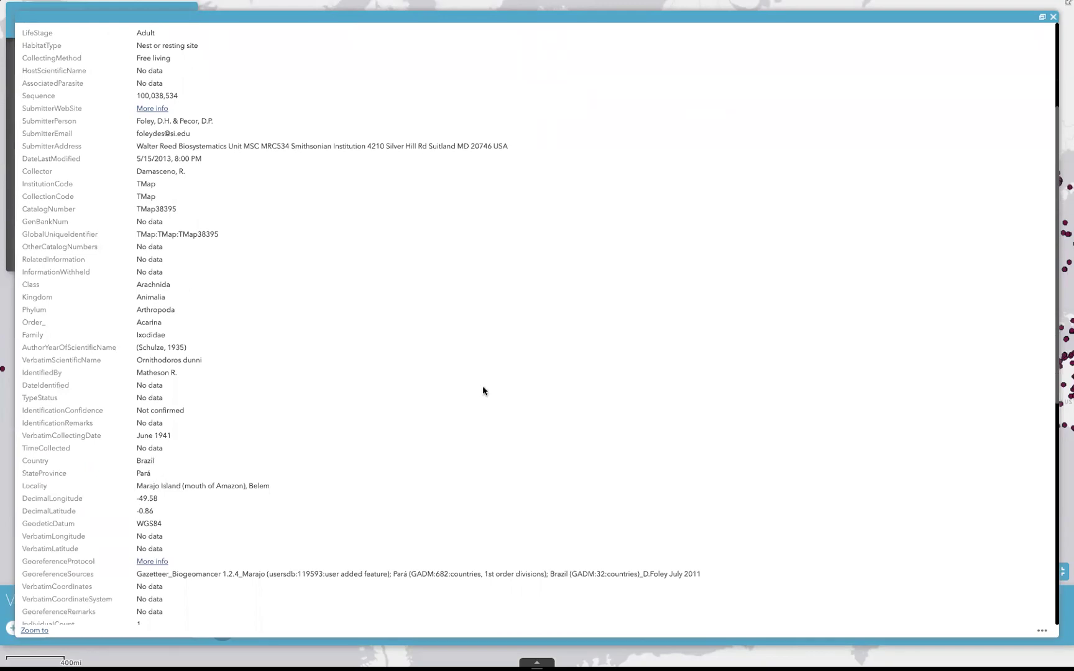
scroll(483, 391, down, 10)
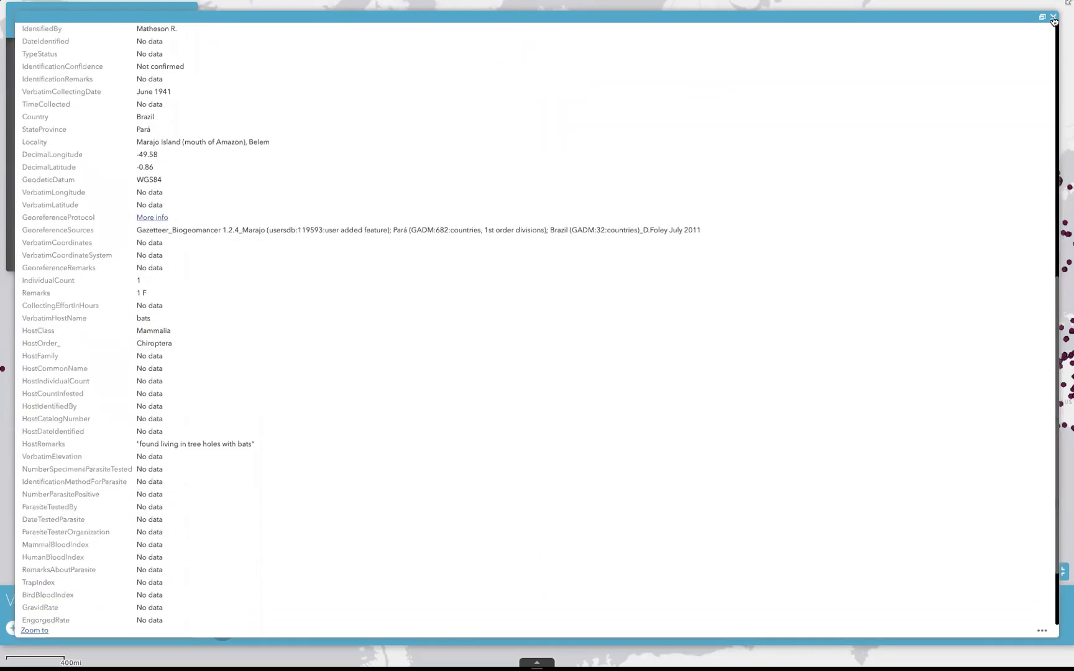
click(1053, 16)
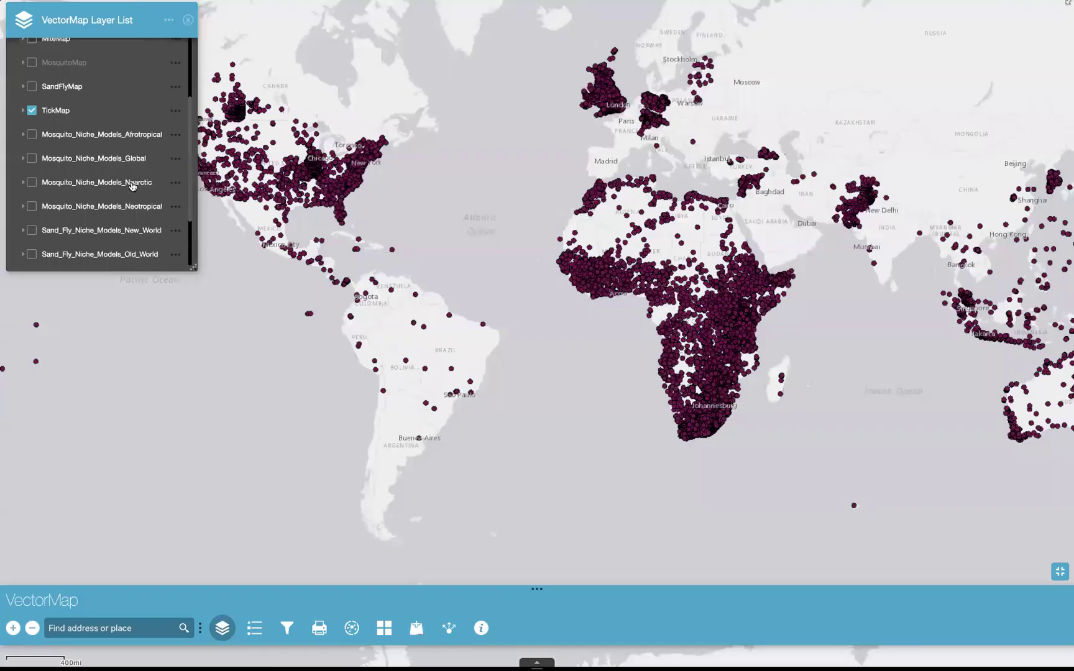
Tick the FleaMap and IRMap layers at the top of the Layer List
scroll(104, 215, up, 1)
scroll(105, 215, up, 2)
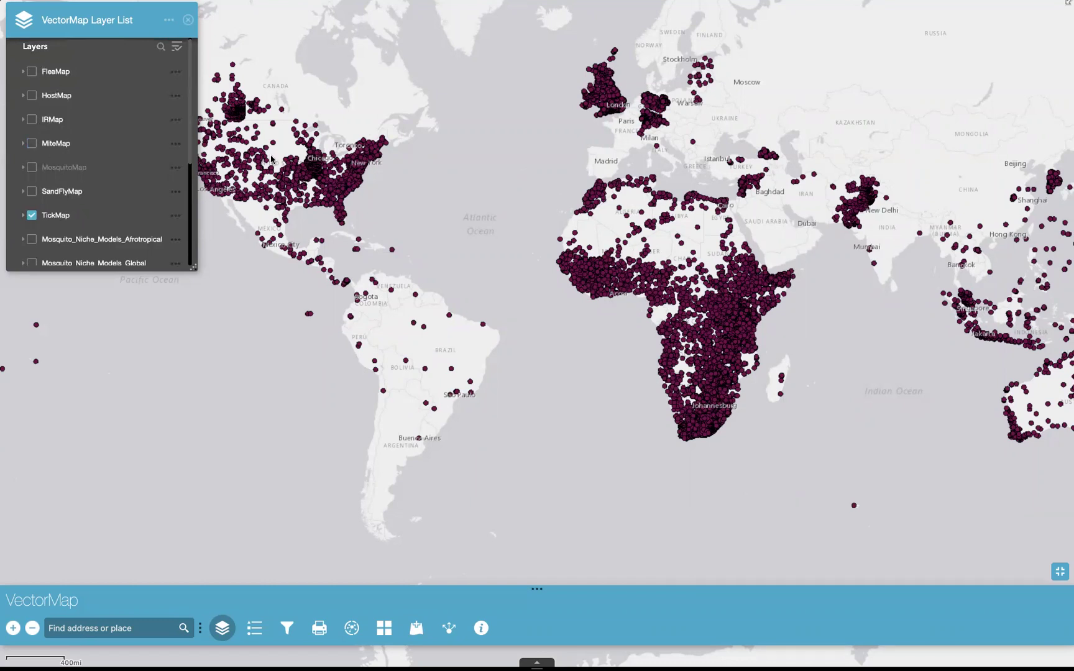
click(23, 72)
click(23, 72)
click(32, 72)
click(33, 120)
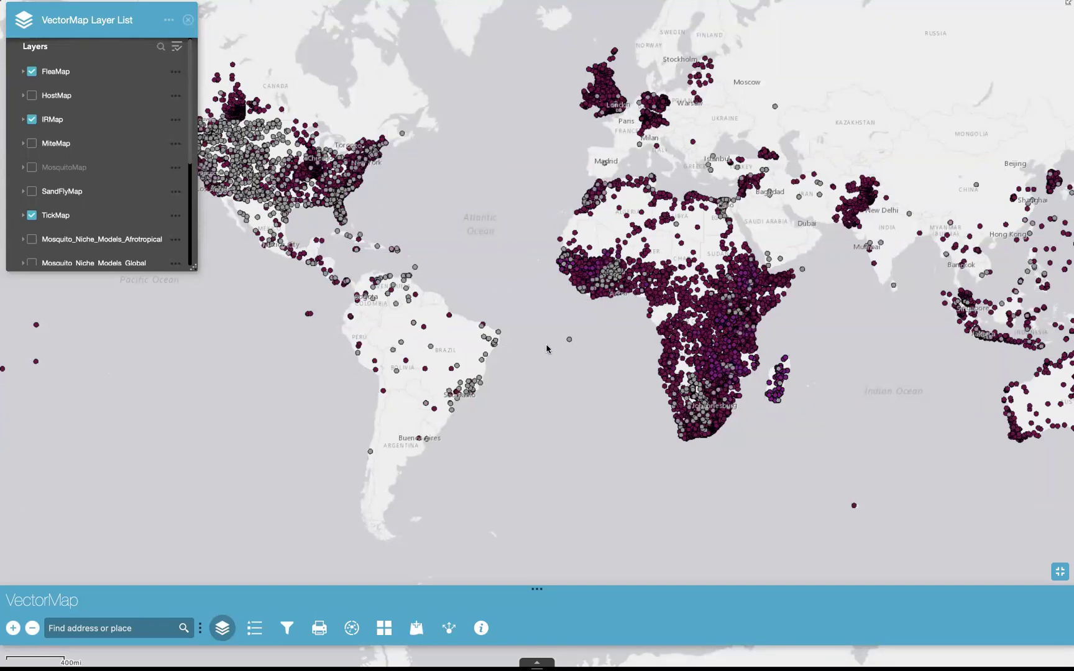
scroll(99, 196, down, 3)
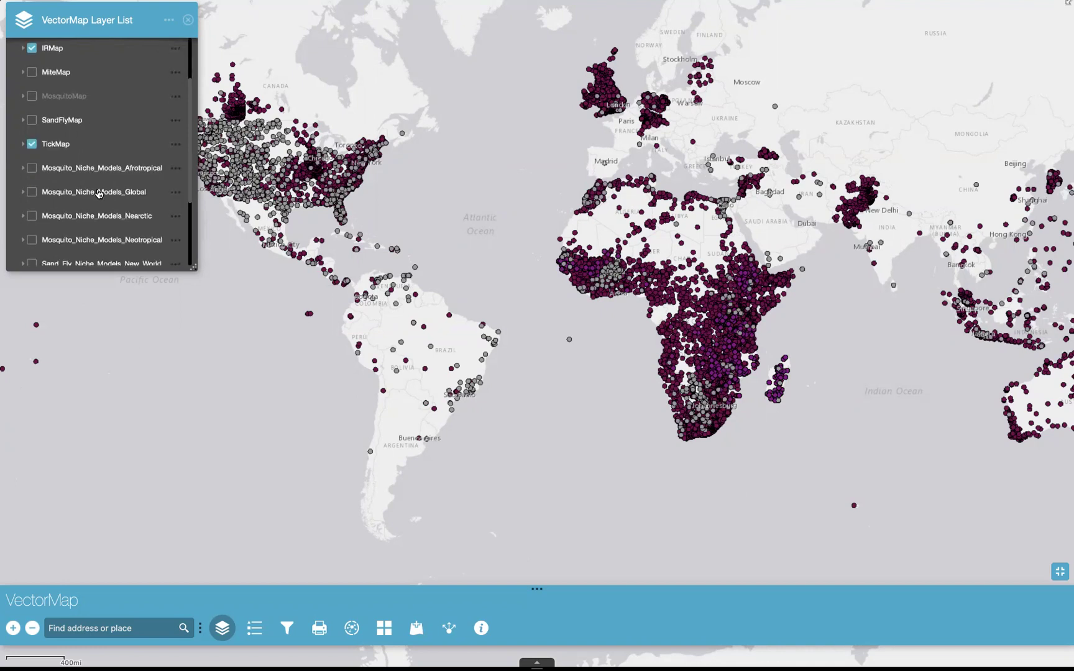
Place the Legend below the Layer List and show the Aedes taeniorhynchus habitat suitability model
click(255, 628)
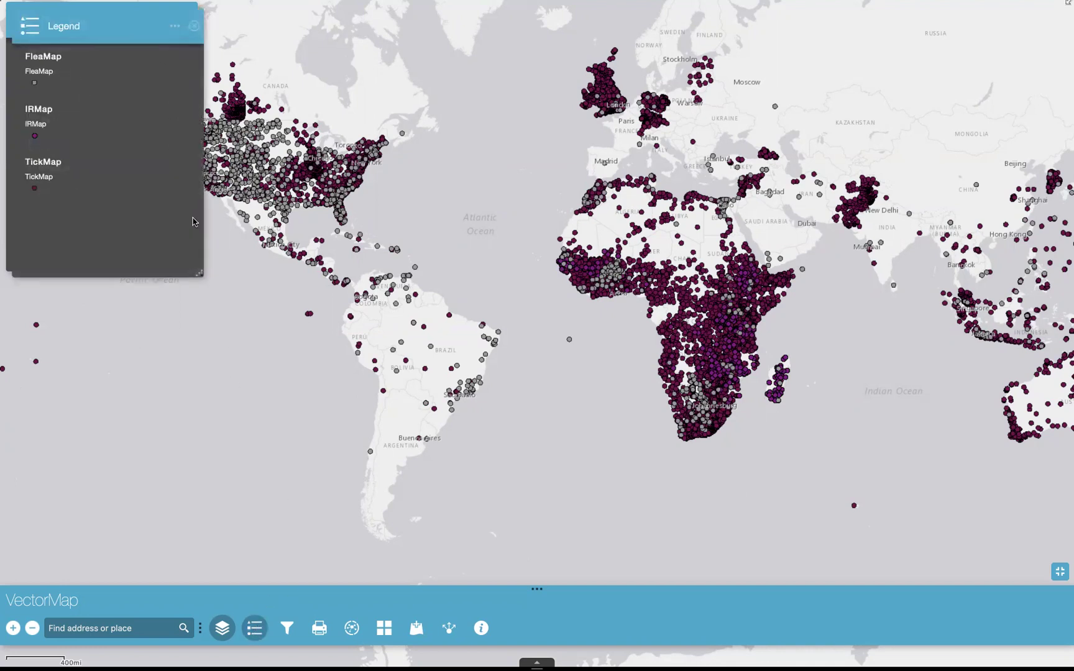
drag(101, 30, 97, 299)
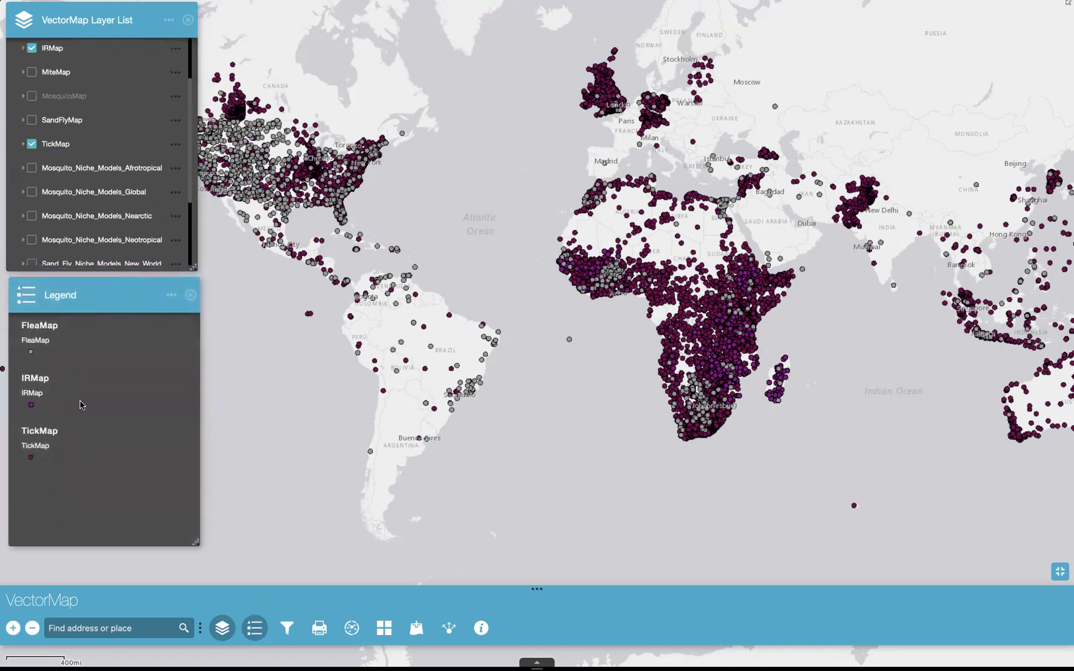
scroll(65, 175, down, 1)
click(23, 198)
click(31, 197)
scroll(78, 222, down, 1)
click(40, 205)
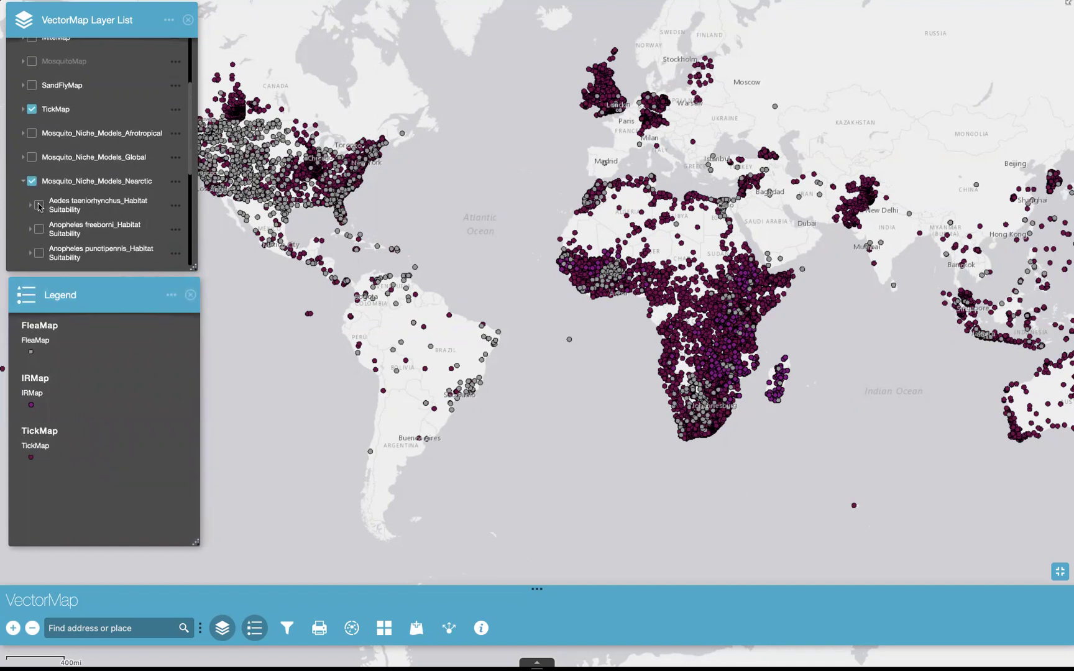
scroll(73, 495, down, 1)
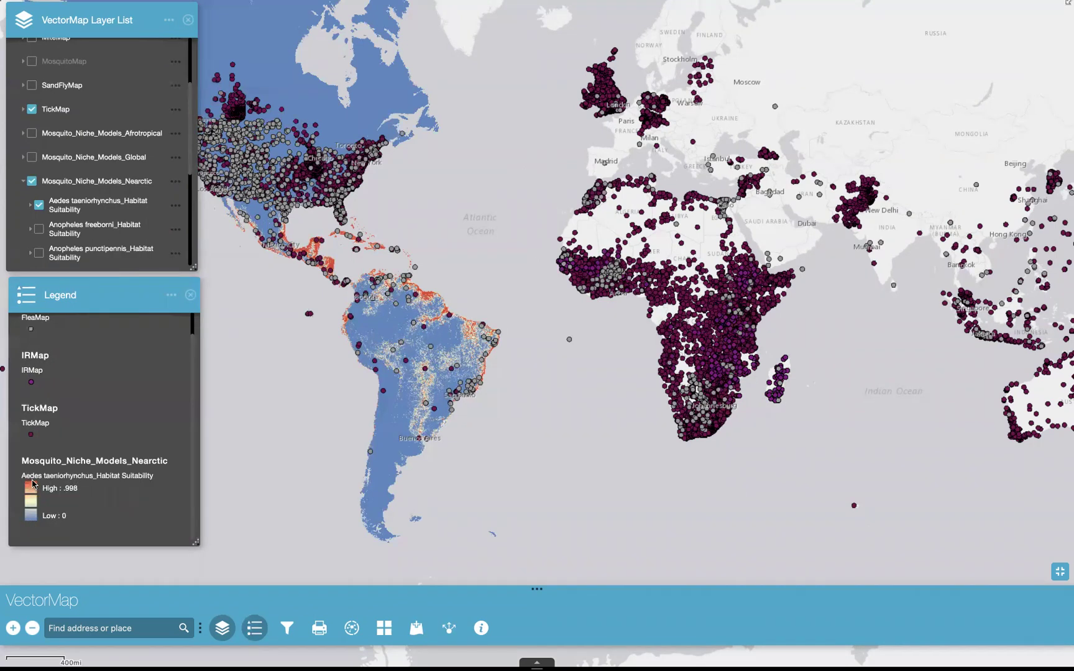
Turn off the FleaMap and IRMap records and close the Legend
scroll(72, 436, up, 2)
scroll(90, 180, up, 5)
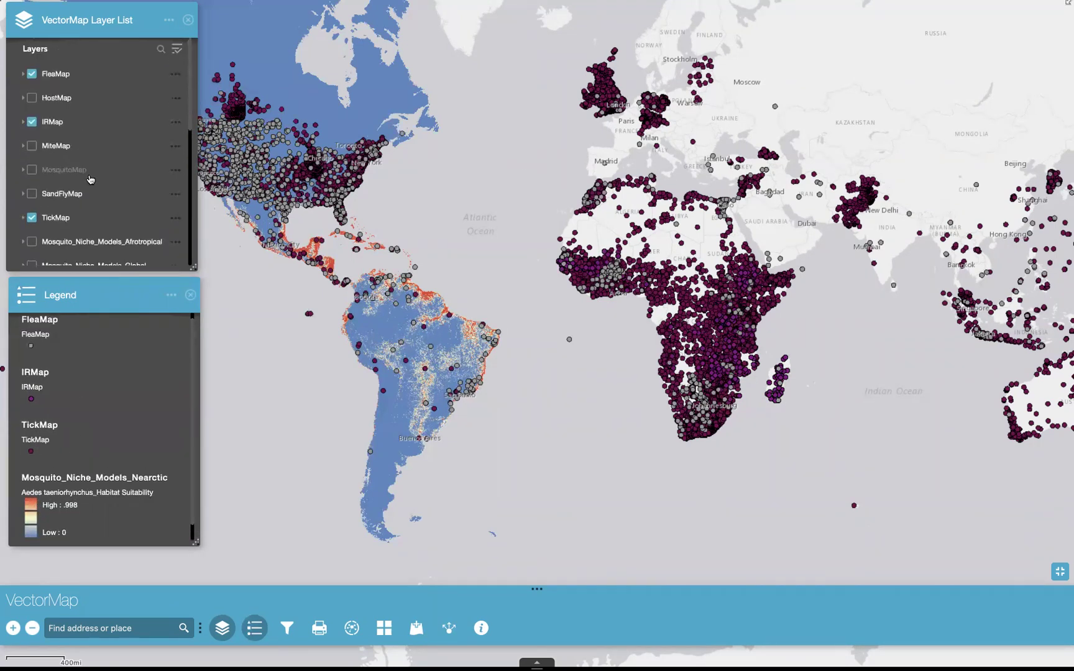
click(32, 74)
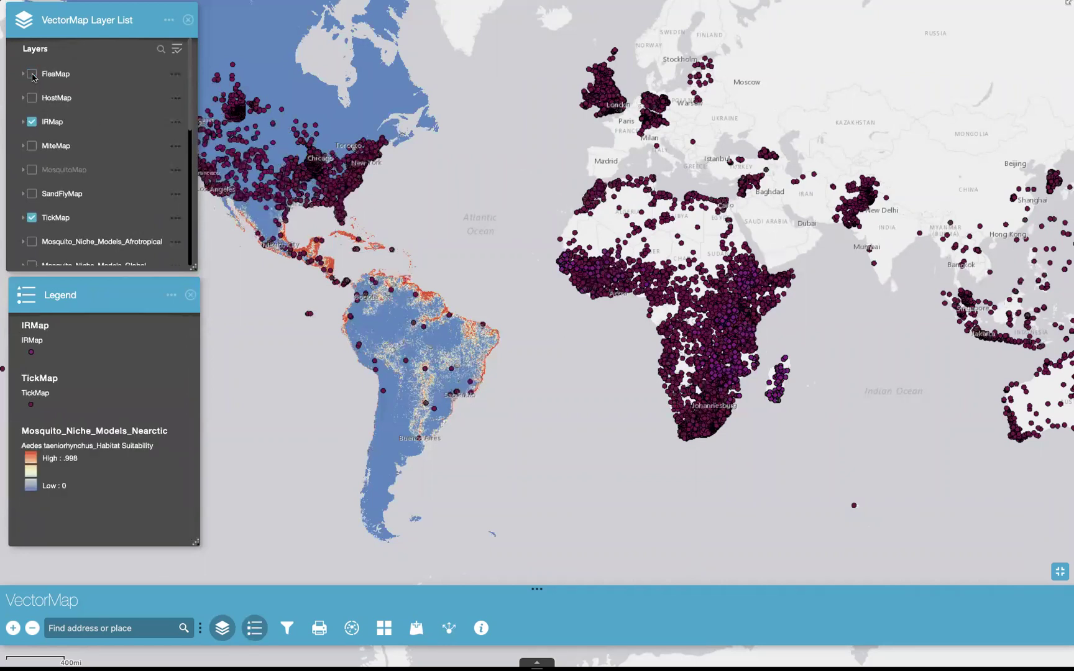
click(32, 122)
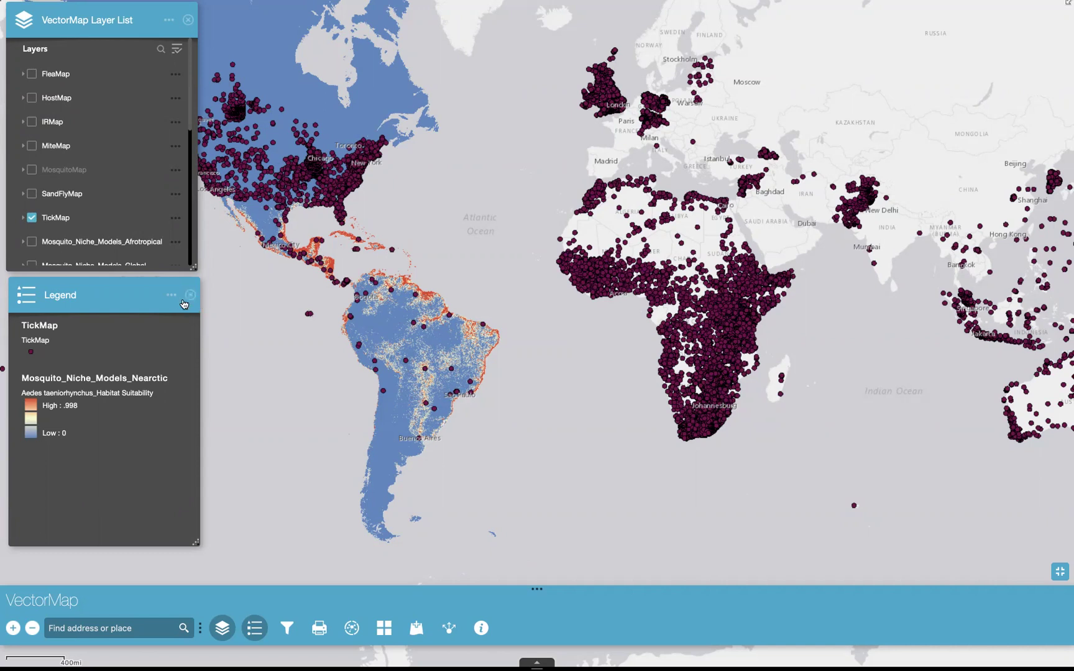
click(256, 629)
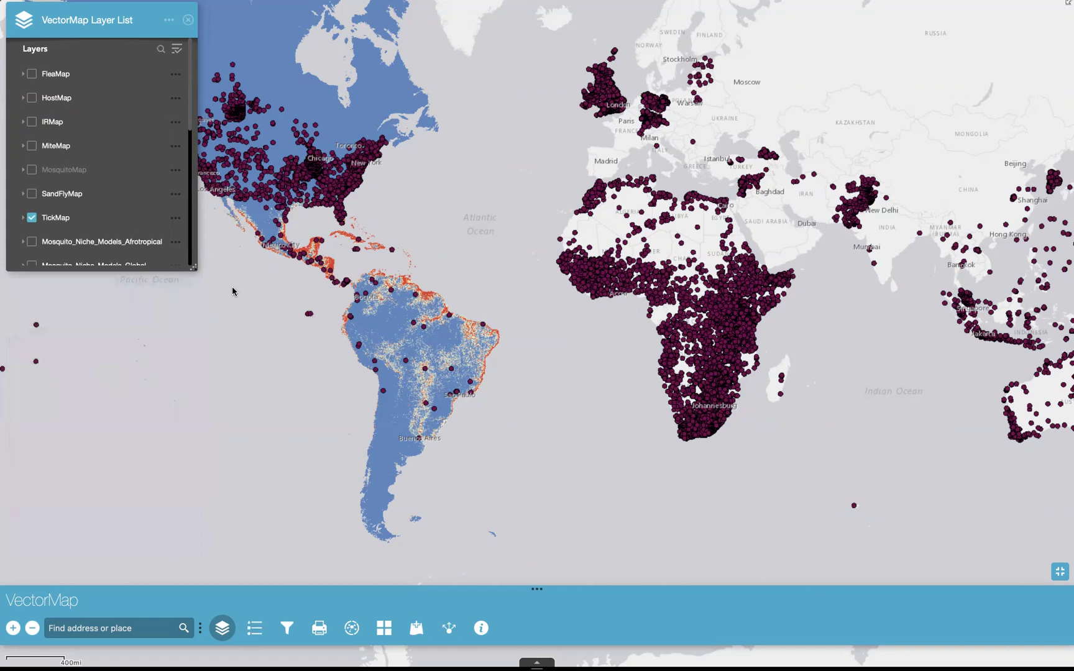
Hide the TickMap records and centre the map on the Americas
drag(193, 266, 198, 373)
scroll(43, 208, down, 1)
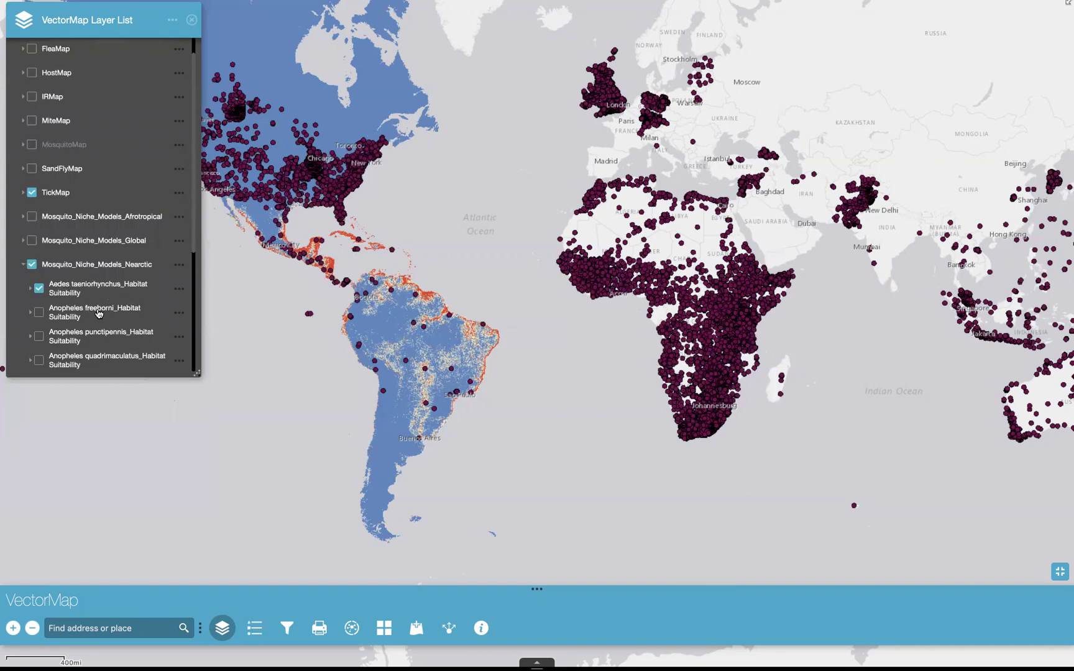
click(31, 193)
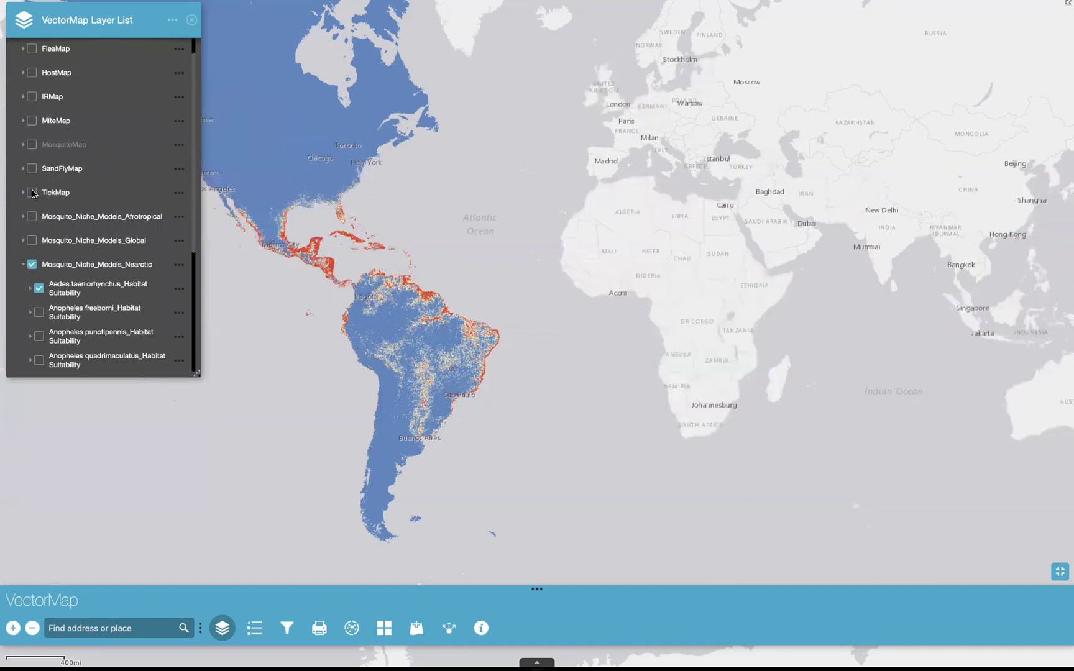
drag(254, 233, 356, 255)
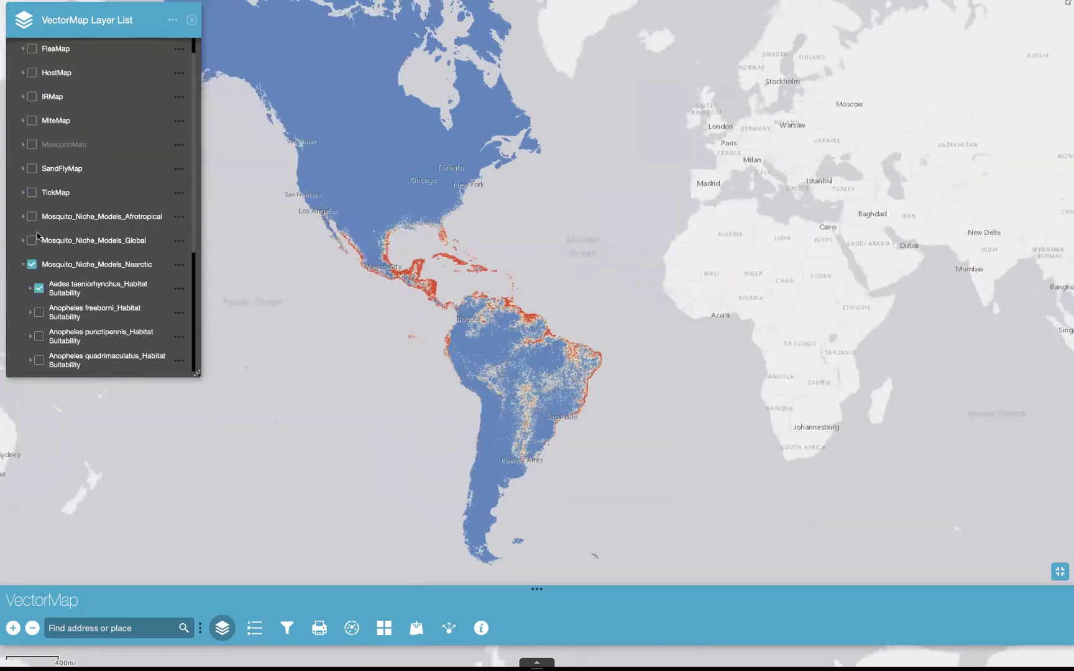
Compare Anopheles freeborni and Aedes taeniorhynchus models, then switch off the Nearctic niche models group
click(39, 314)
click(39, 288)
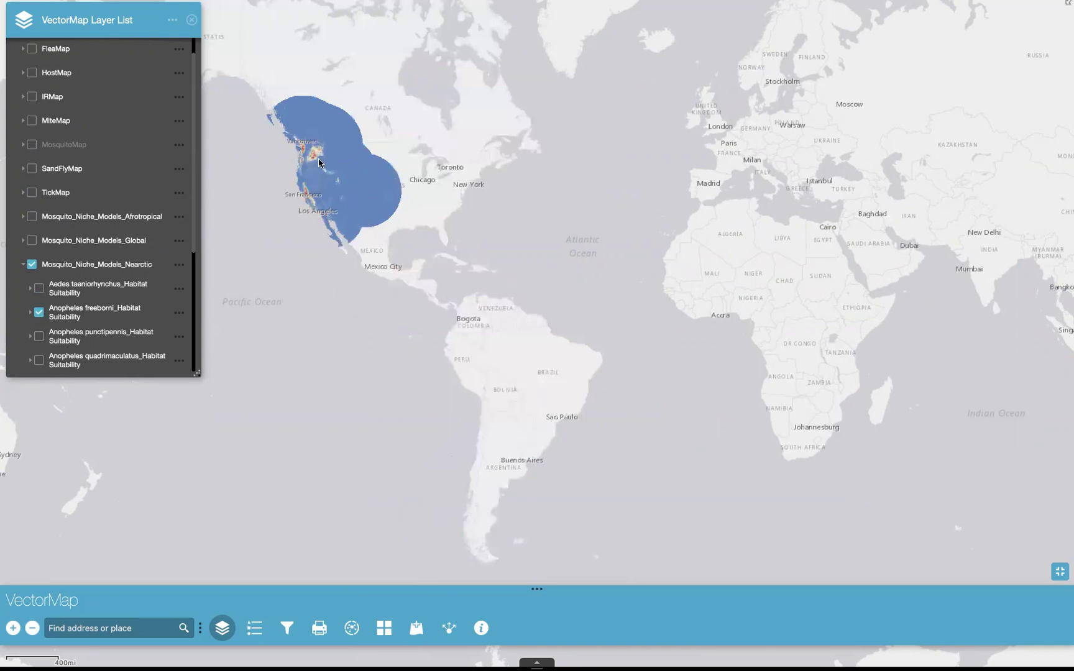
click(39, 288)
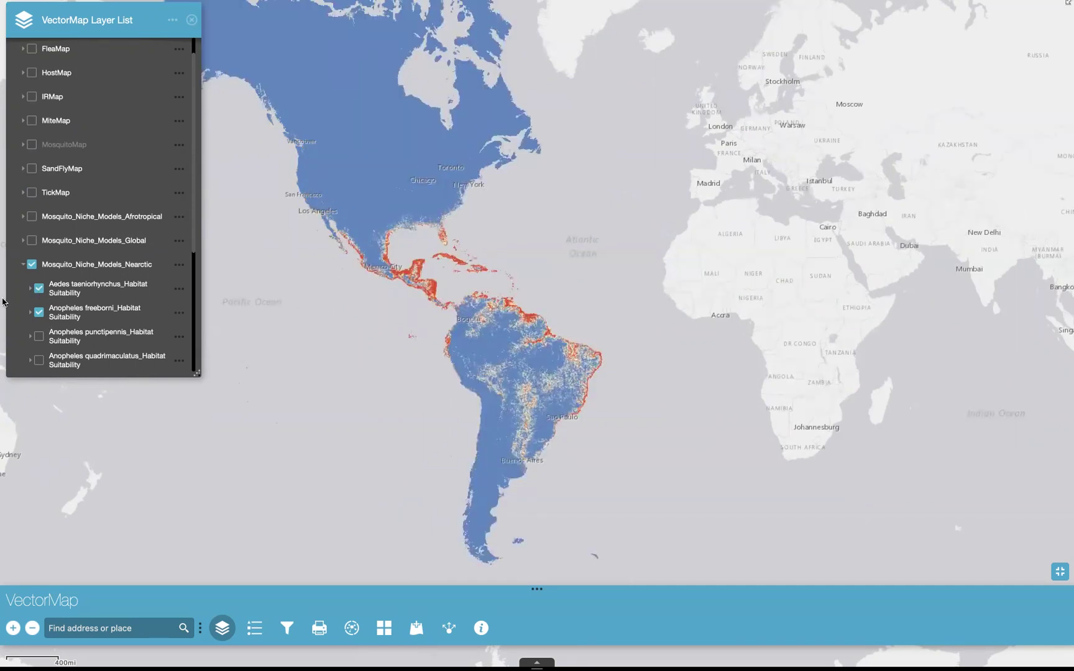
click(24, 266)
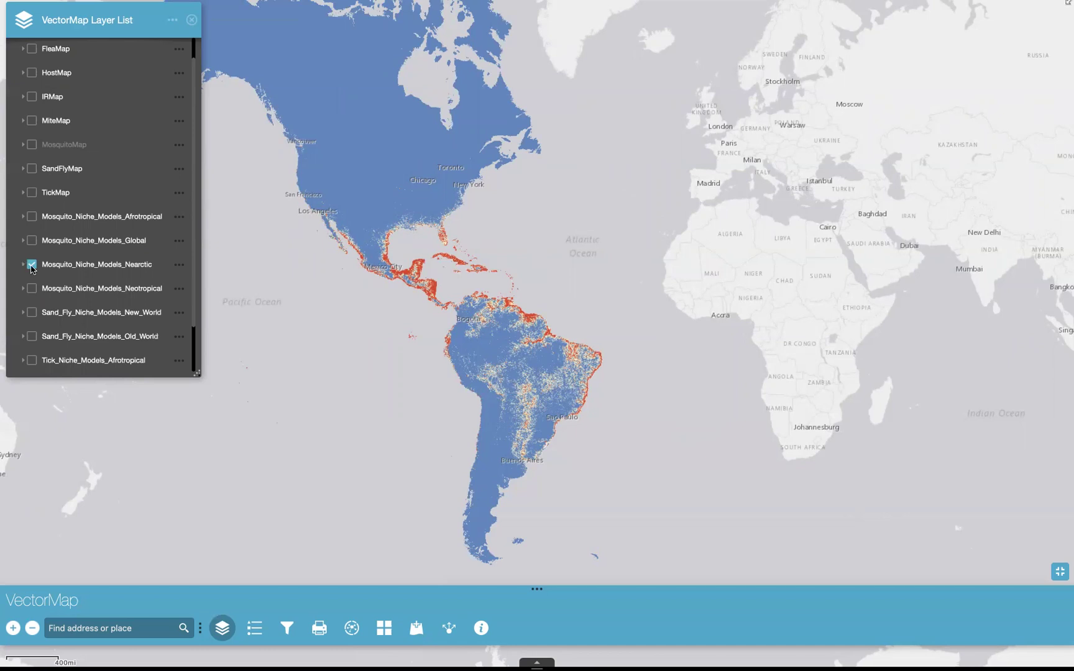
click(32, 265)
scroll(84, 253, down, 1)
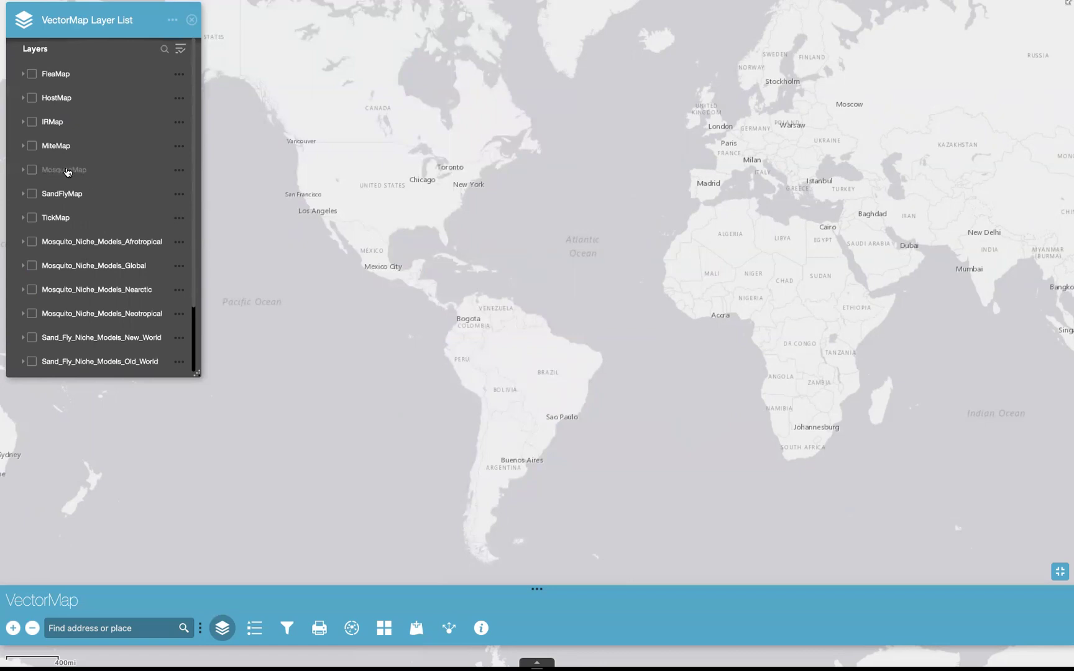
Scroll the Layer List to the top and zoom the map into central and eastern Brazil
scroll(90, 268, down, 3)
scroll(90, 268, up, 2)
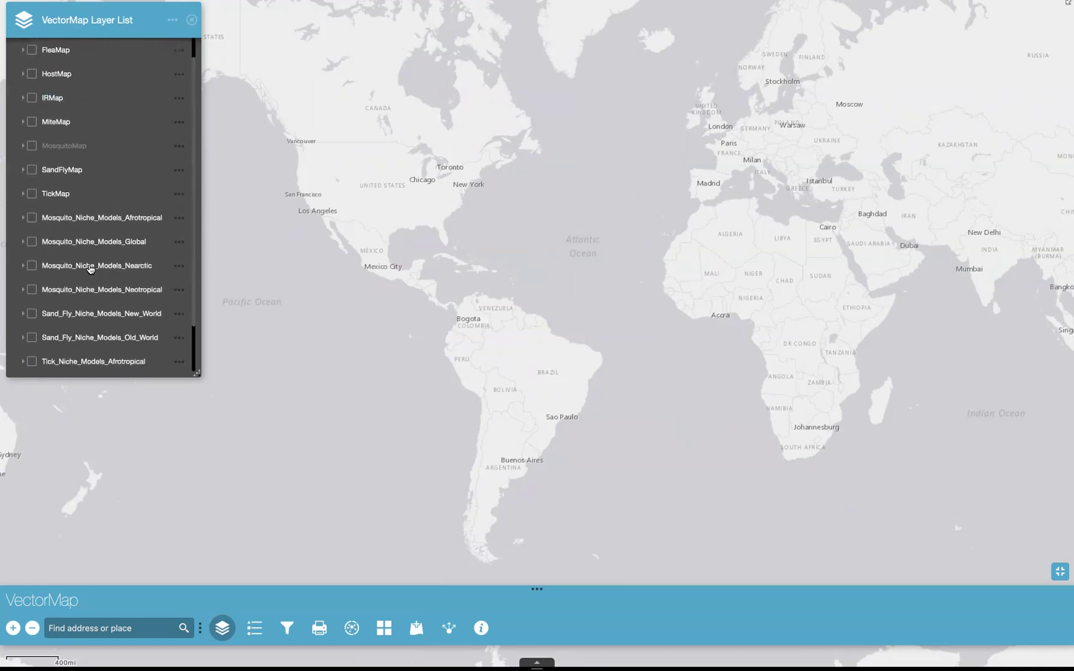
scroll(90, 268, up, 1)
scroll(75, 211, up, 1)
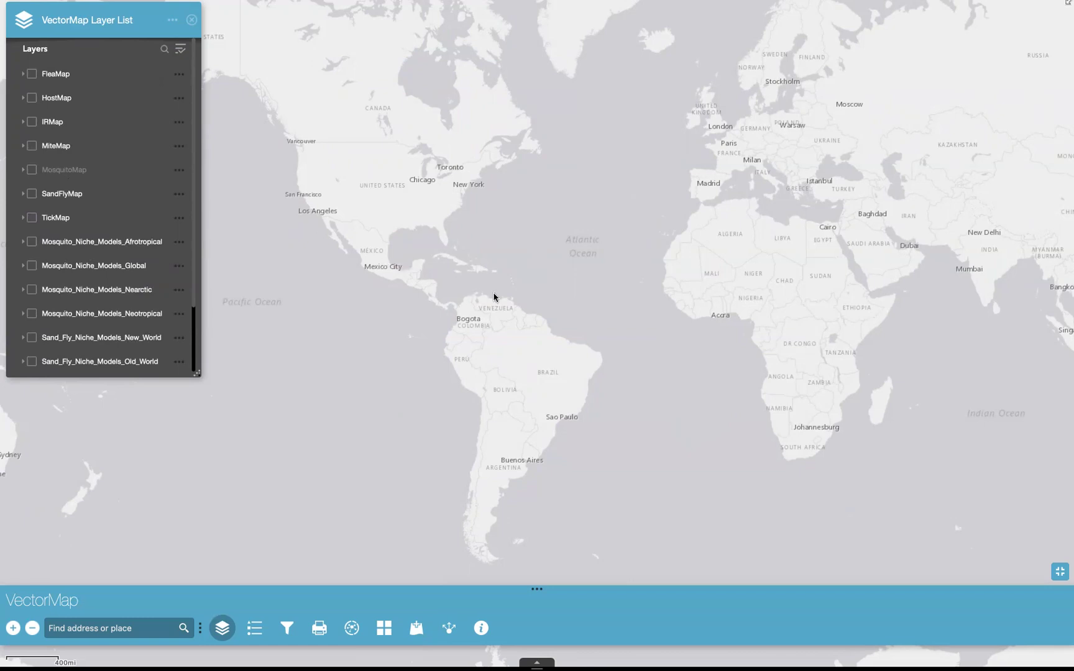
drag(678, 326, 638, 330)
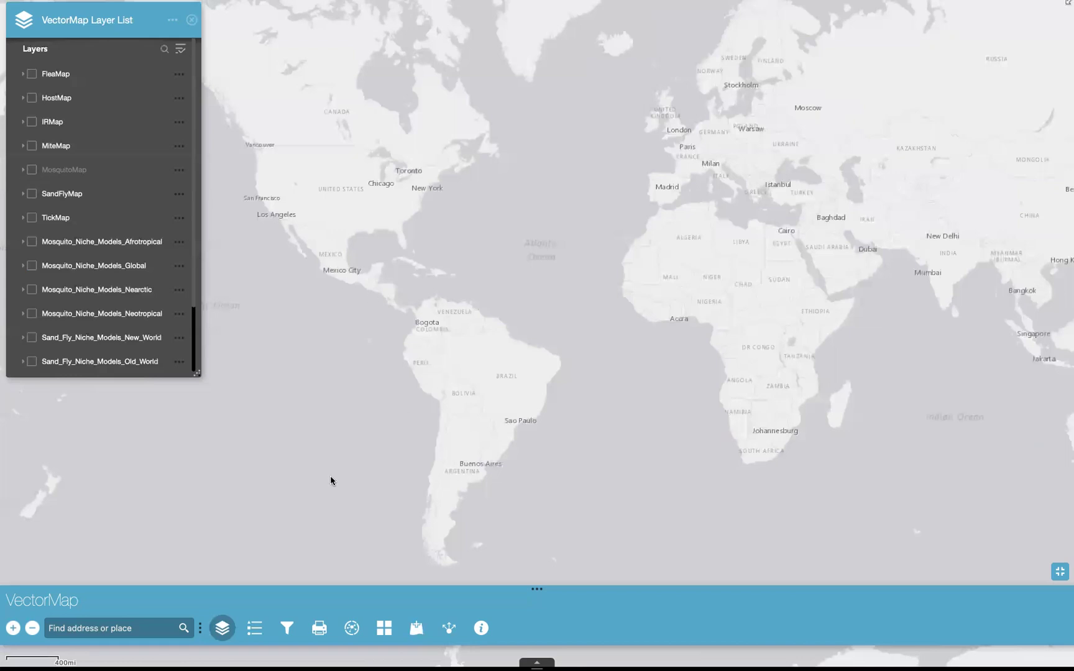
scroll(504, 398, up, 3)
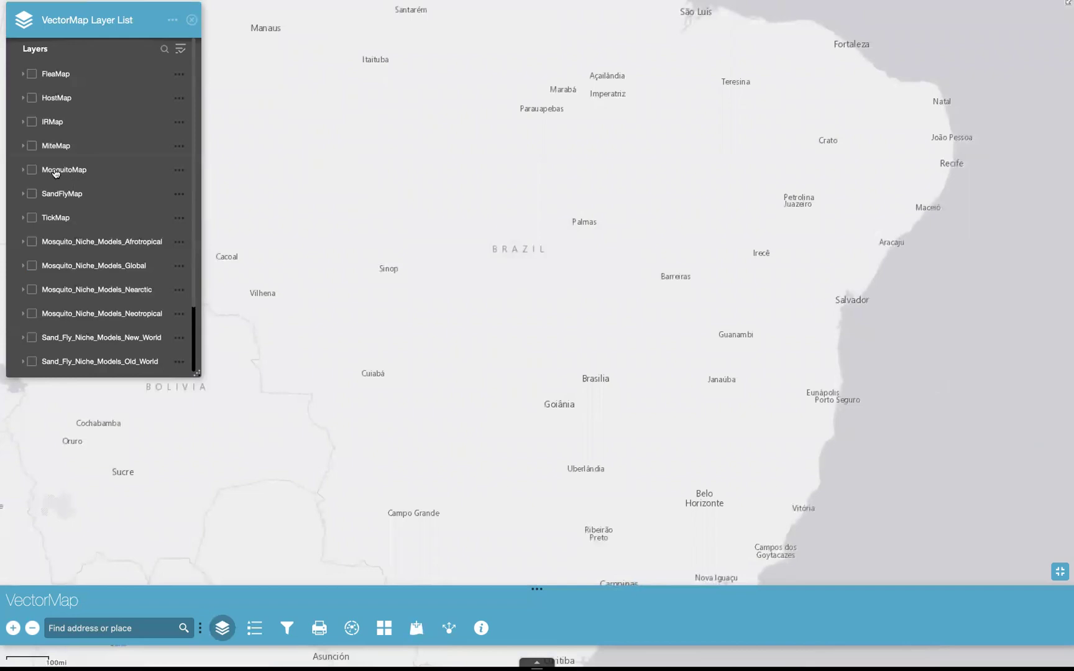
Switch on MosquitoMap, inspect its points over eastern Brazil, and bring up the Filter panel
click(25, 172)
click(32, 172)
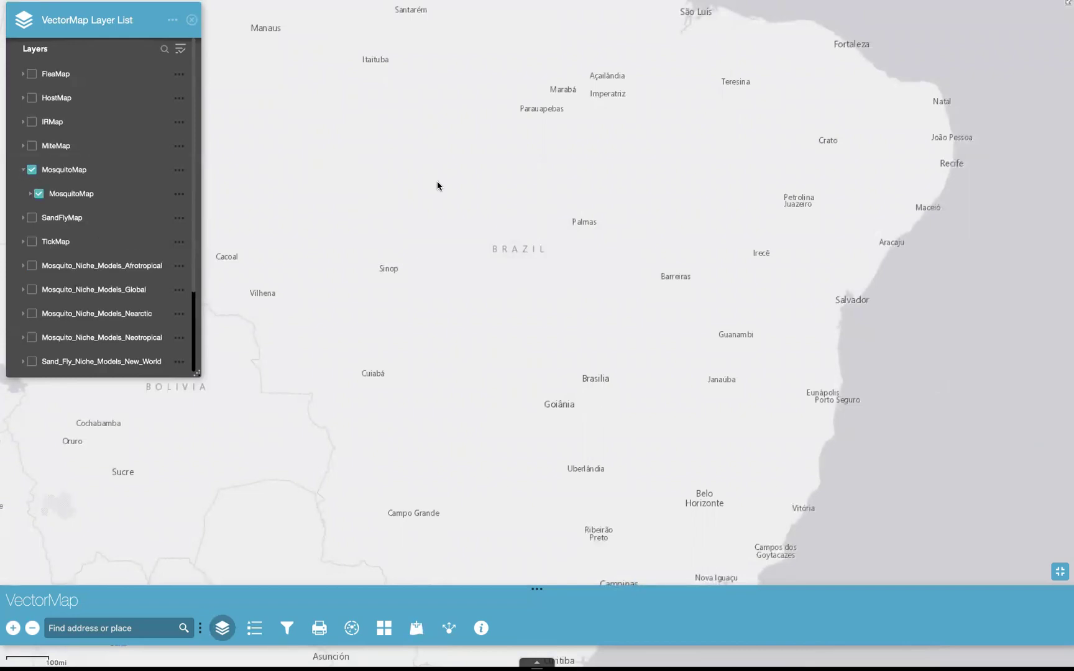
drag(462, 158, 477, 210)
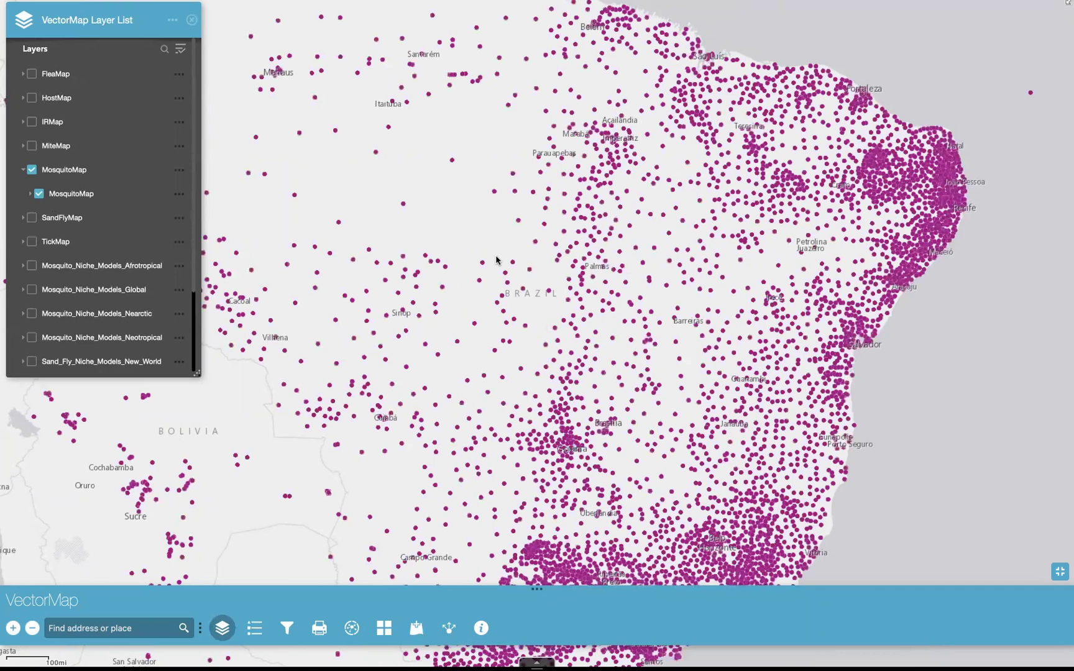
drag(491, 292, 528, 278)
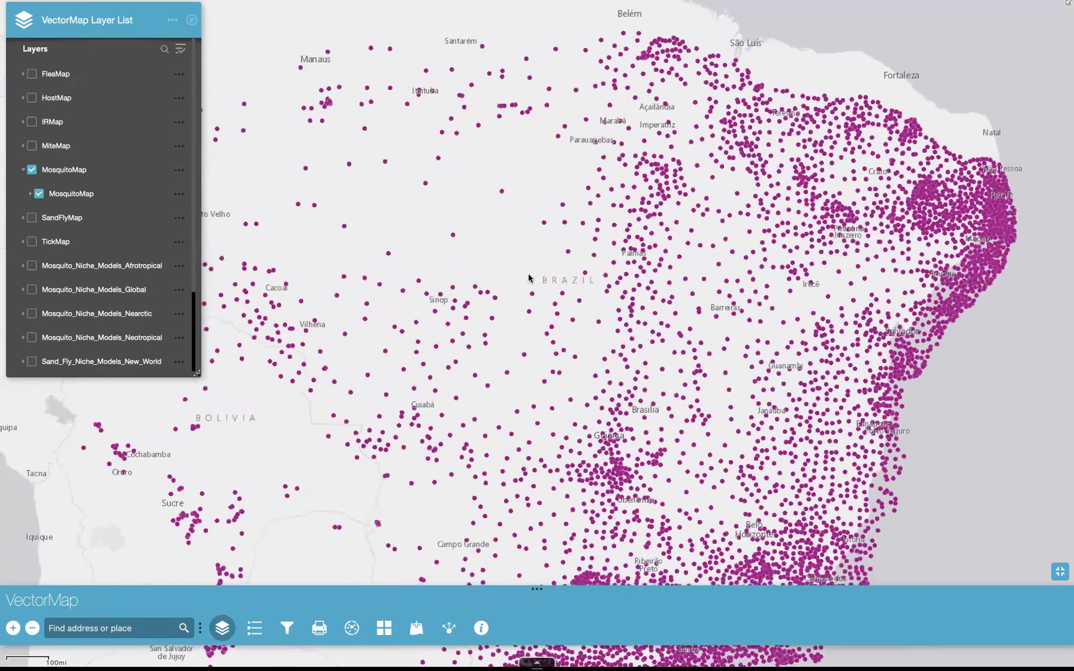
scroll(529, 278, down, 3)
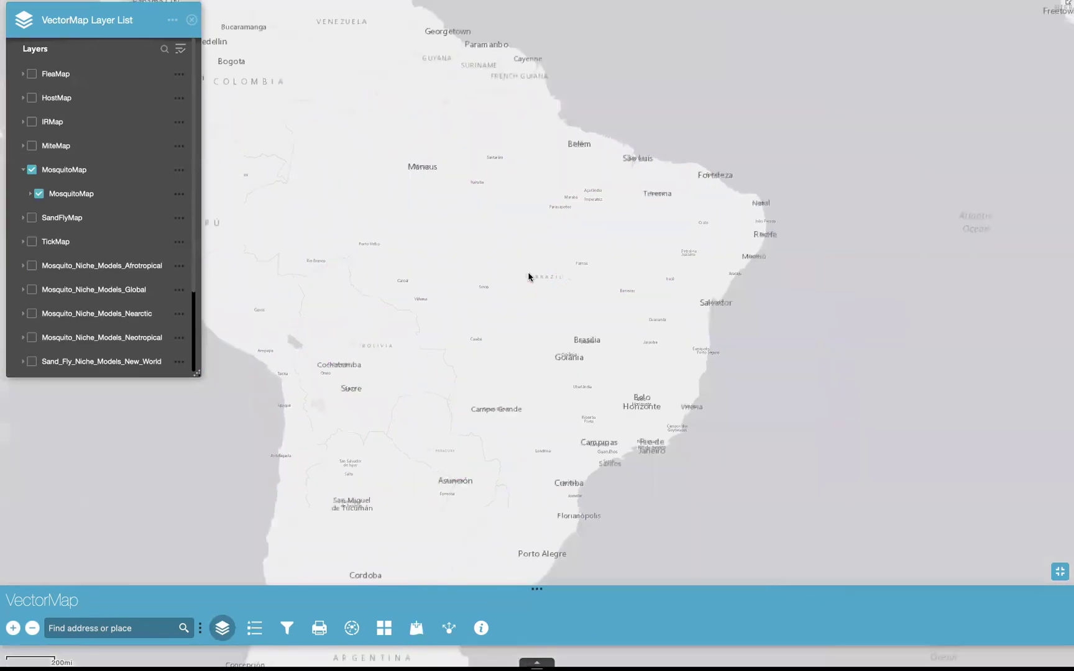
scroll(529, 278, up, 2)
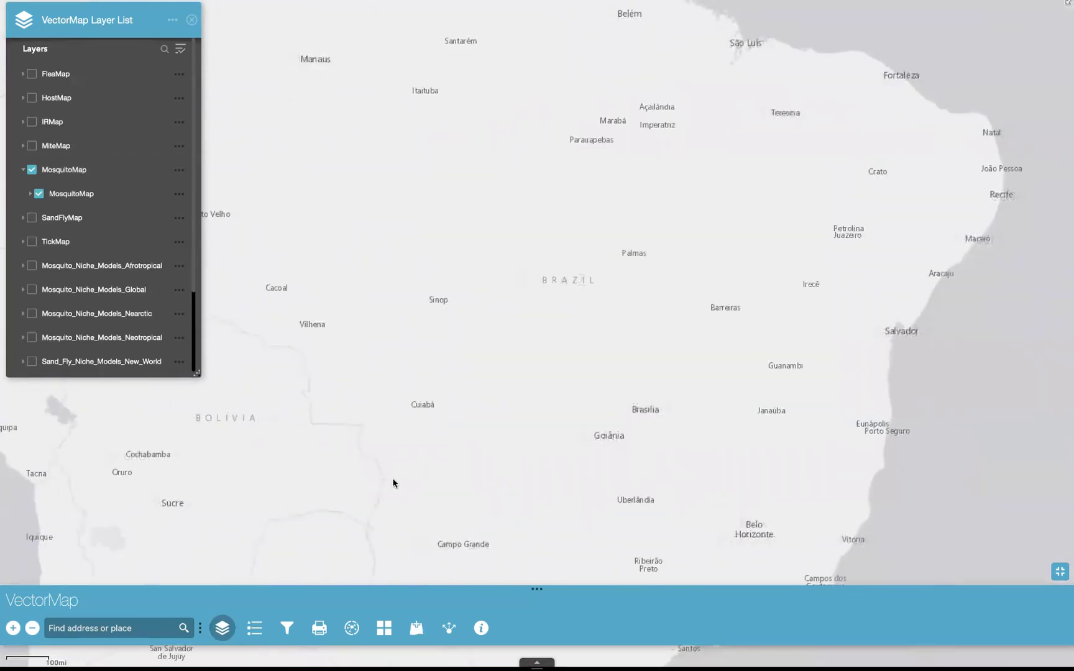
click(288, 630)
Dock the Filter panel just beneath the Layer List
drag(99, 25, 112, 412)
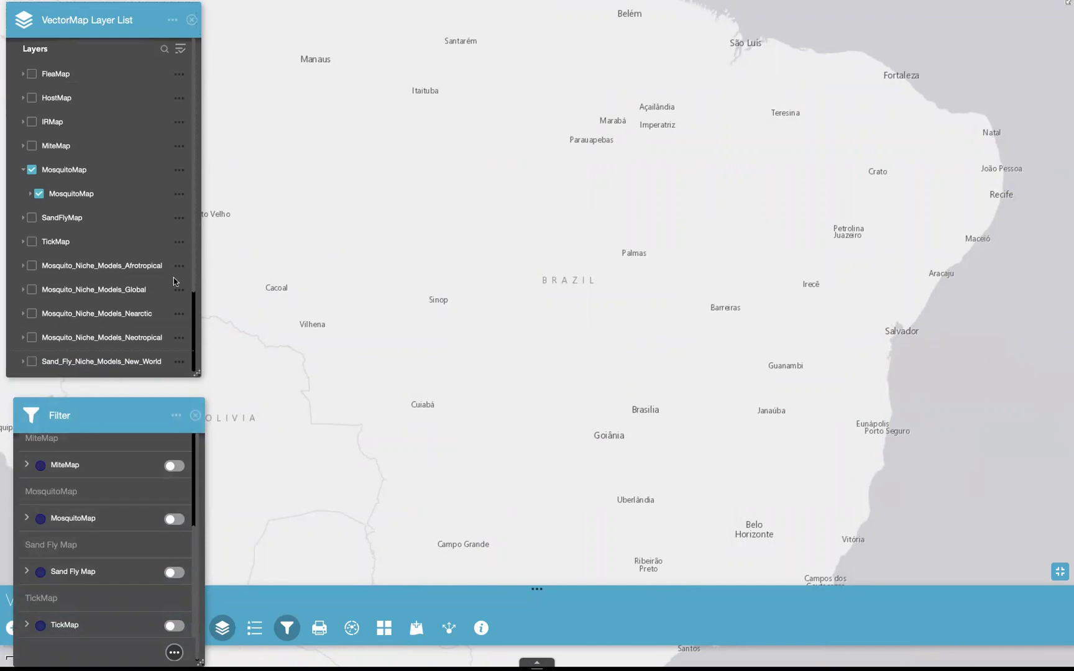
drag(122, 416, 122, 301)
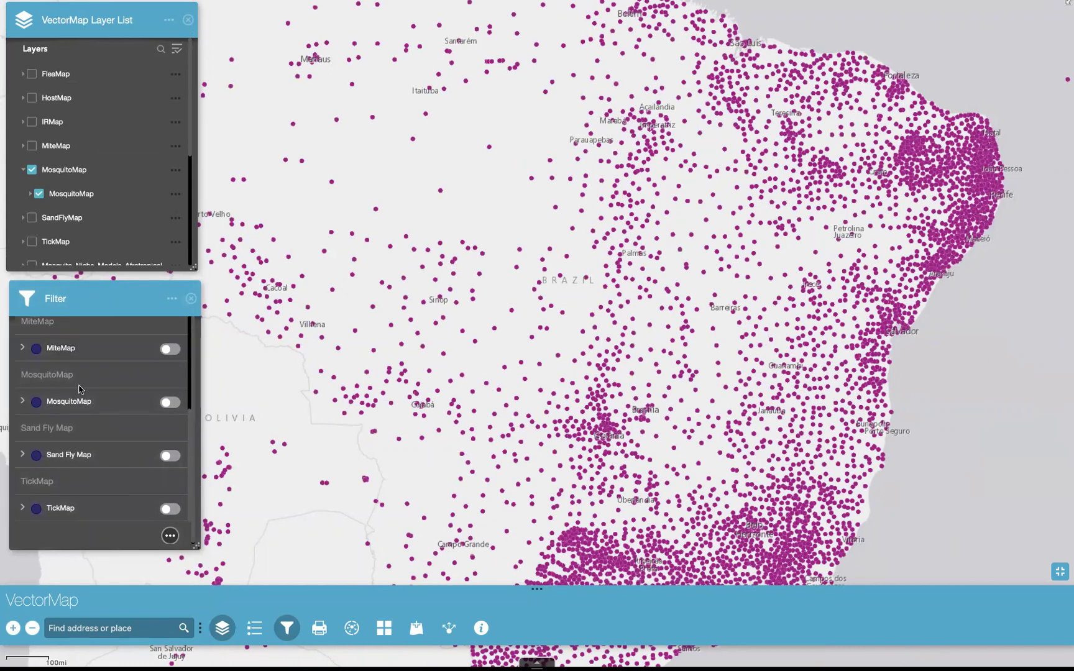
Enable the MosquitoMap filter, expand its fields, and review the Genus choices from Aedeomyia to Culex
click(169, 403)
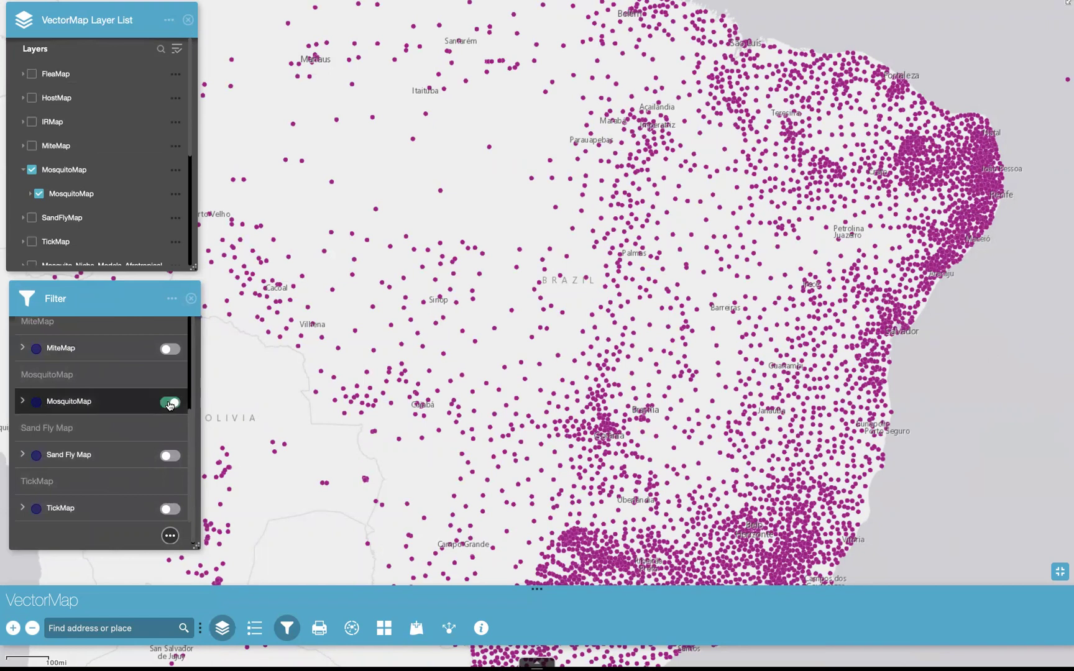
click(23, 404)
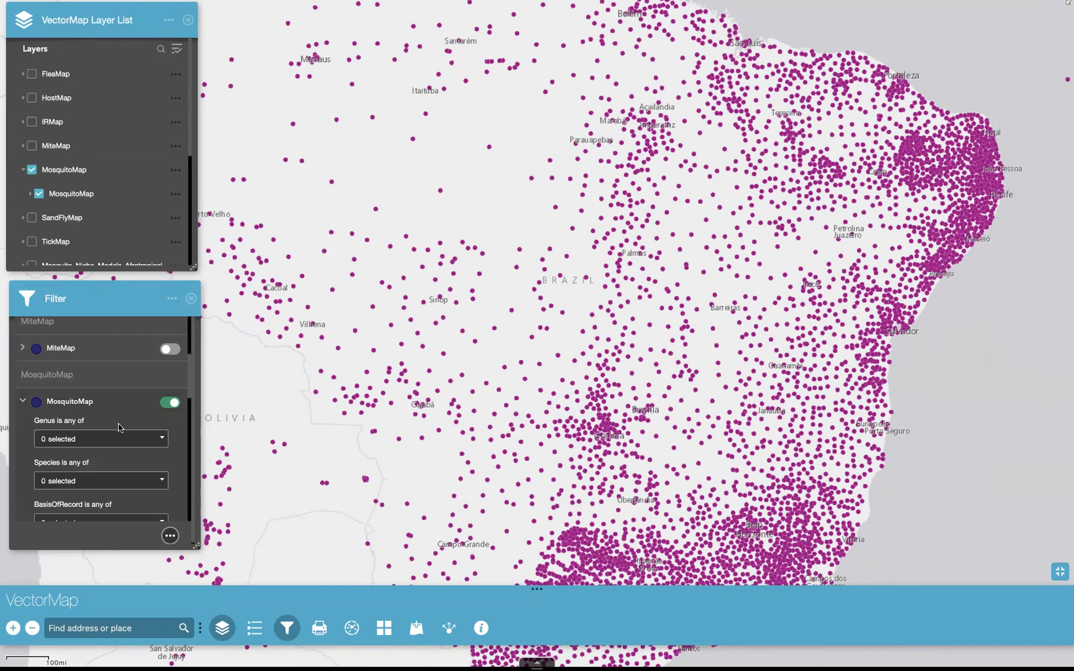
scroll(120, 427, down, 1)
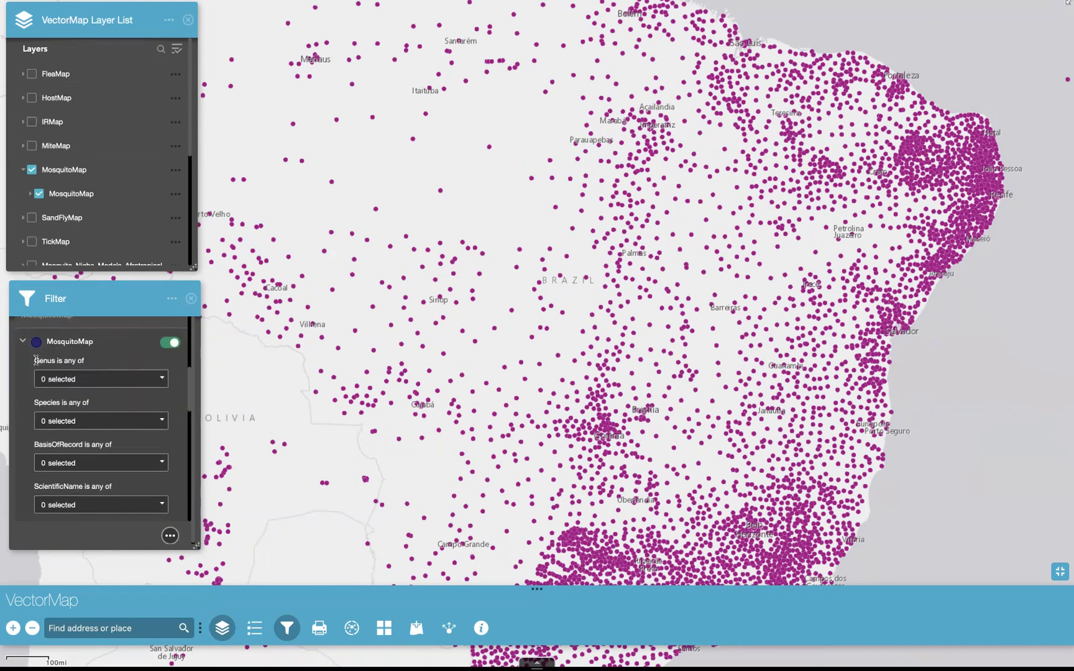
scroll(110, 421, down, 2)
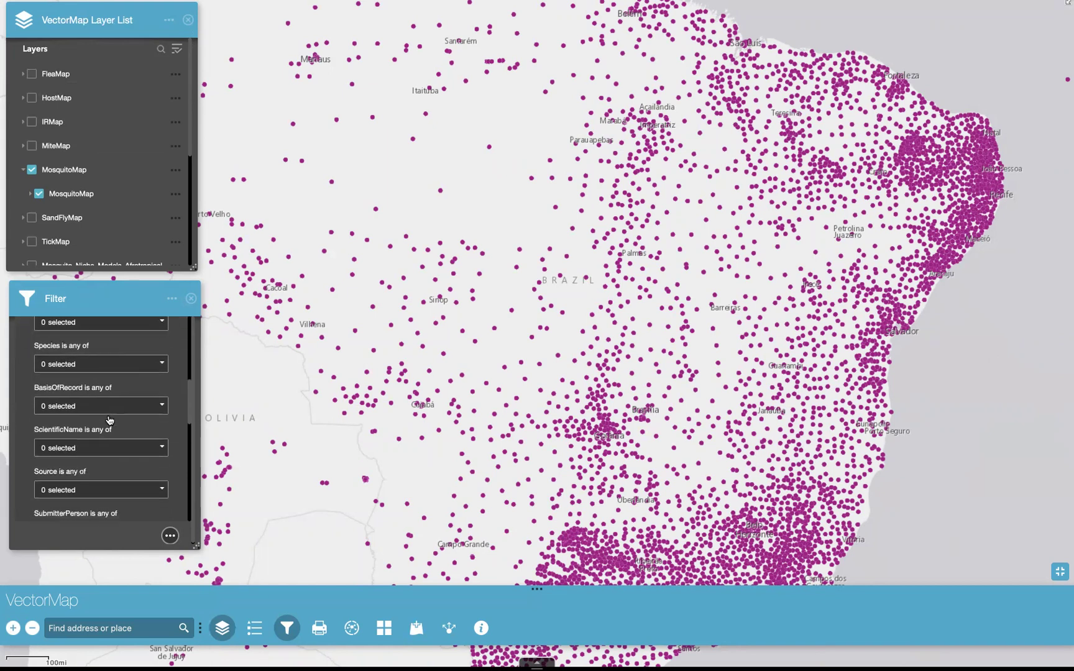
scroll(63, 419, down, 1)
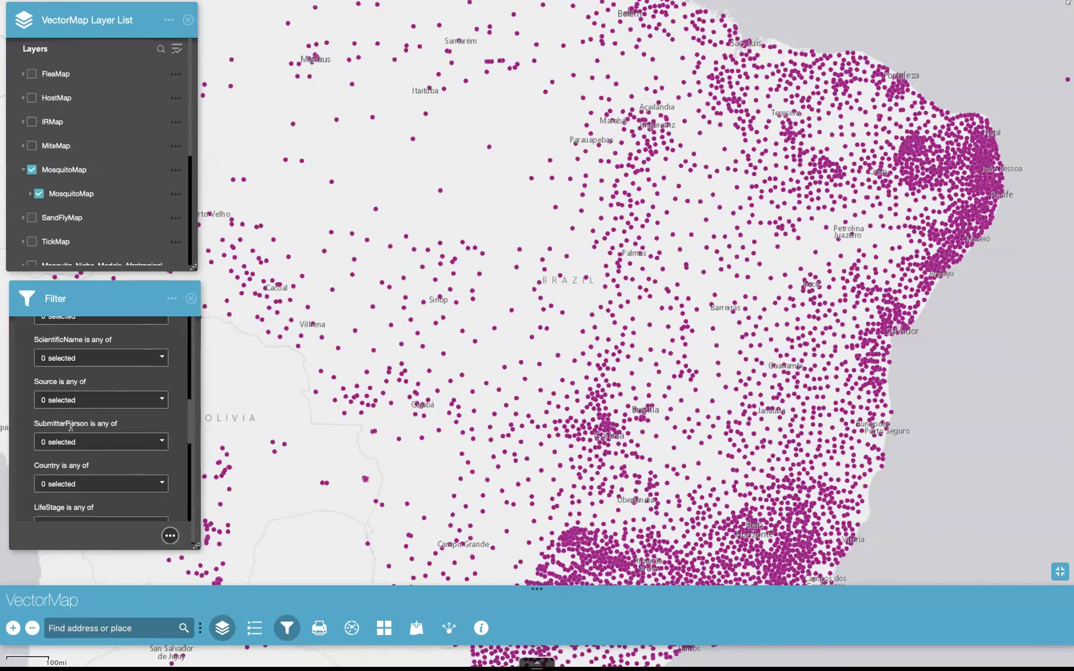
scroll(91, 469, down, 1)
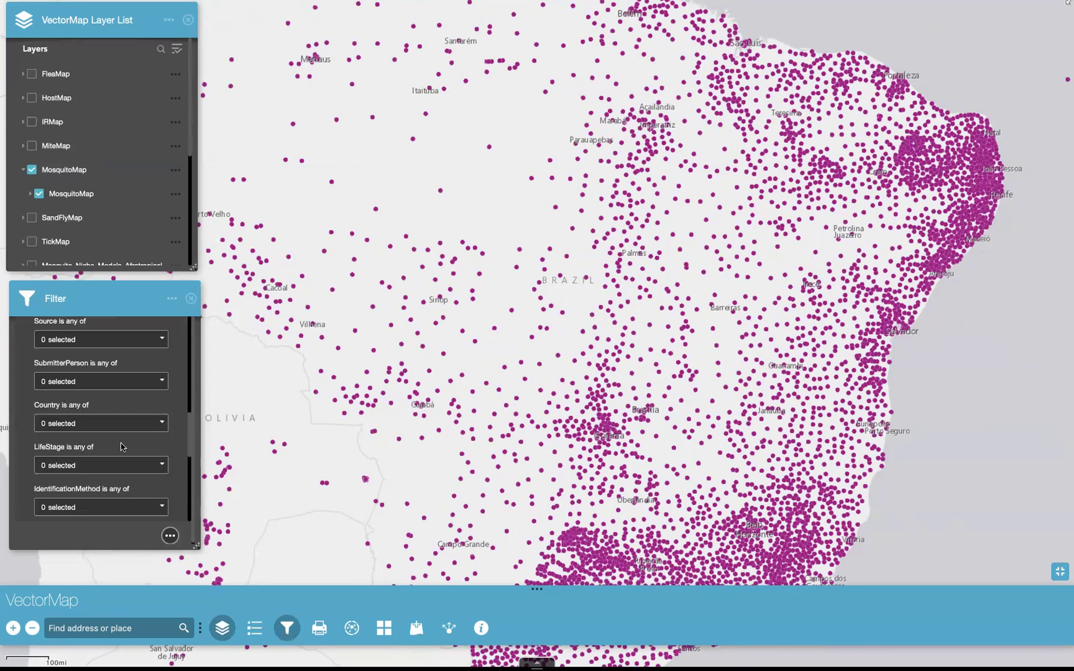
scroll(122, 446, up, 5)
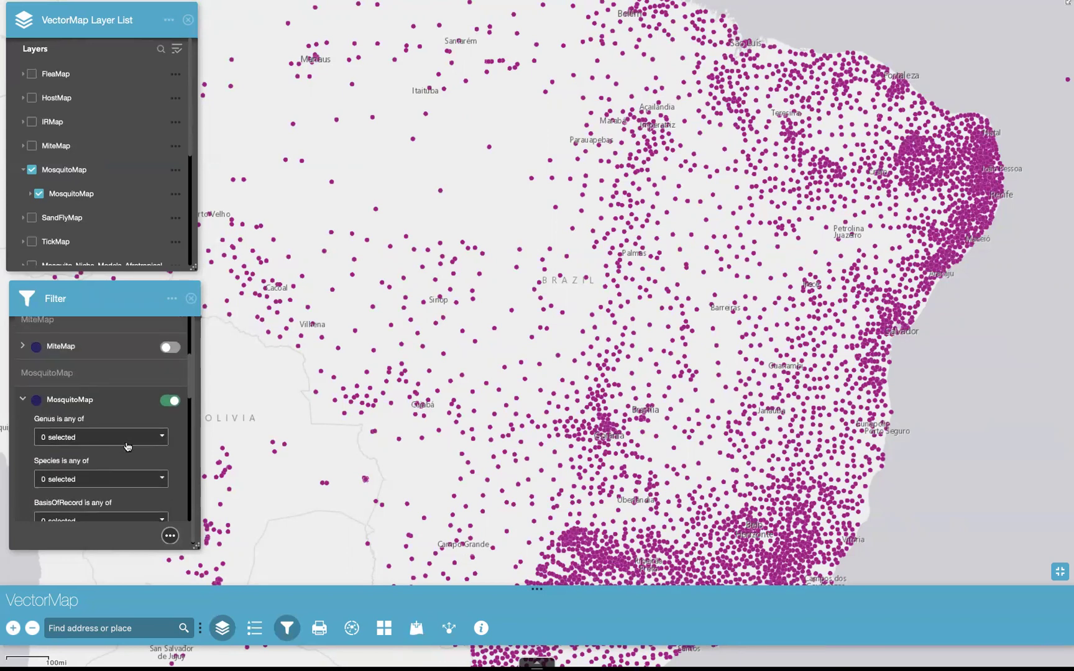
click(164, 443)
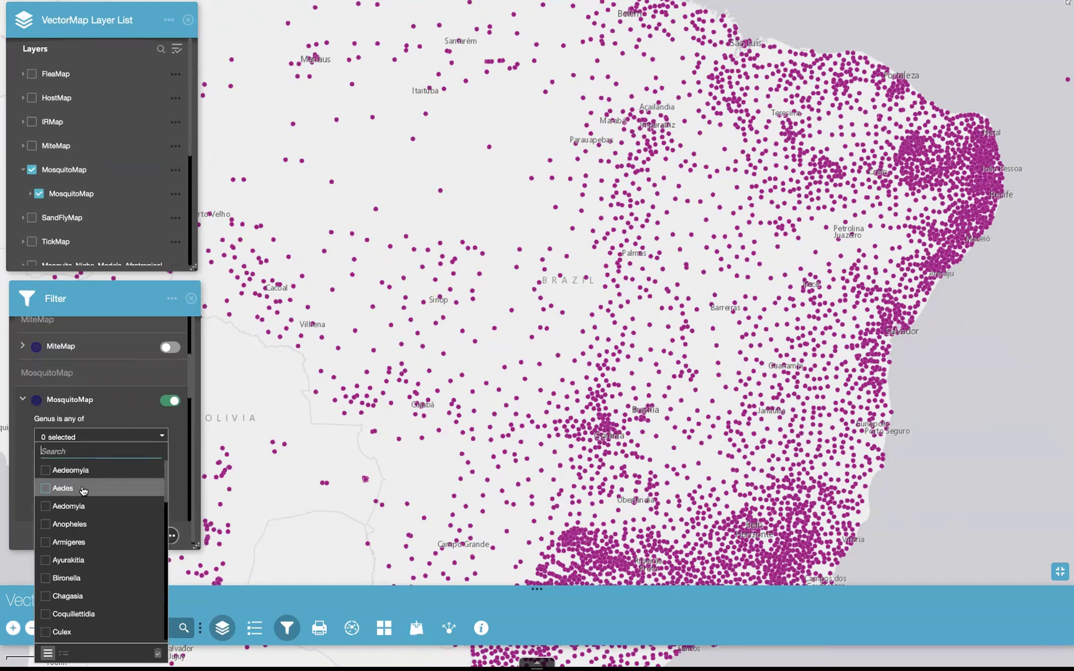
click(186, 447)
Filter MosquitoMap to genus Aedes and species aegypti, then open the Country list
scroll(138, 470, down, 1)
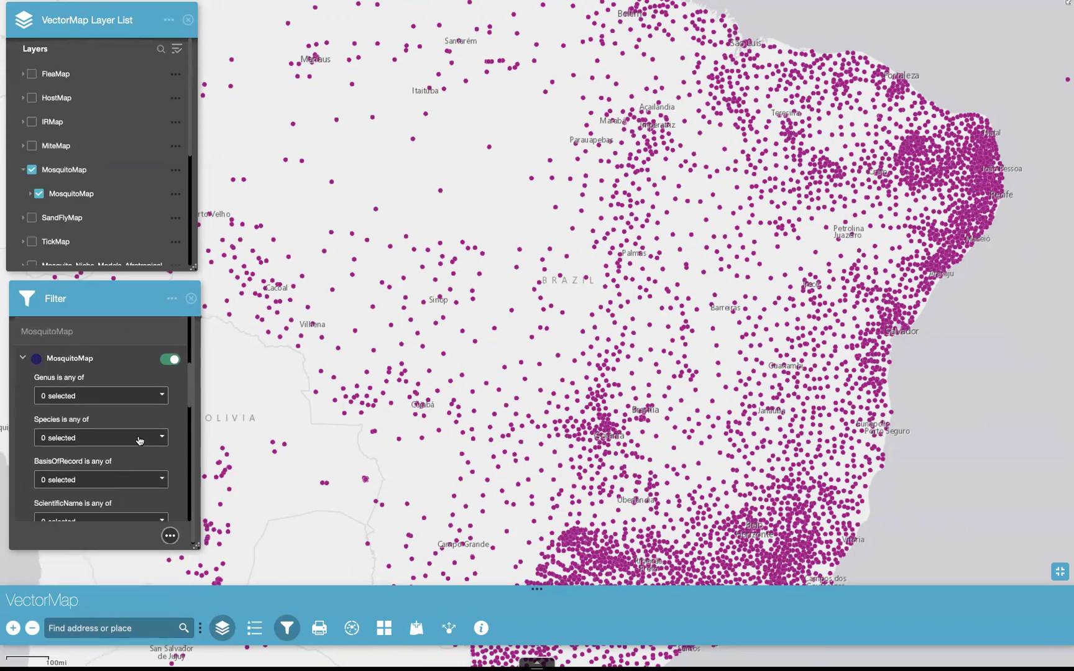
click(140, 437)
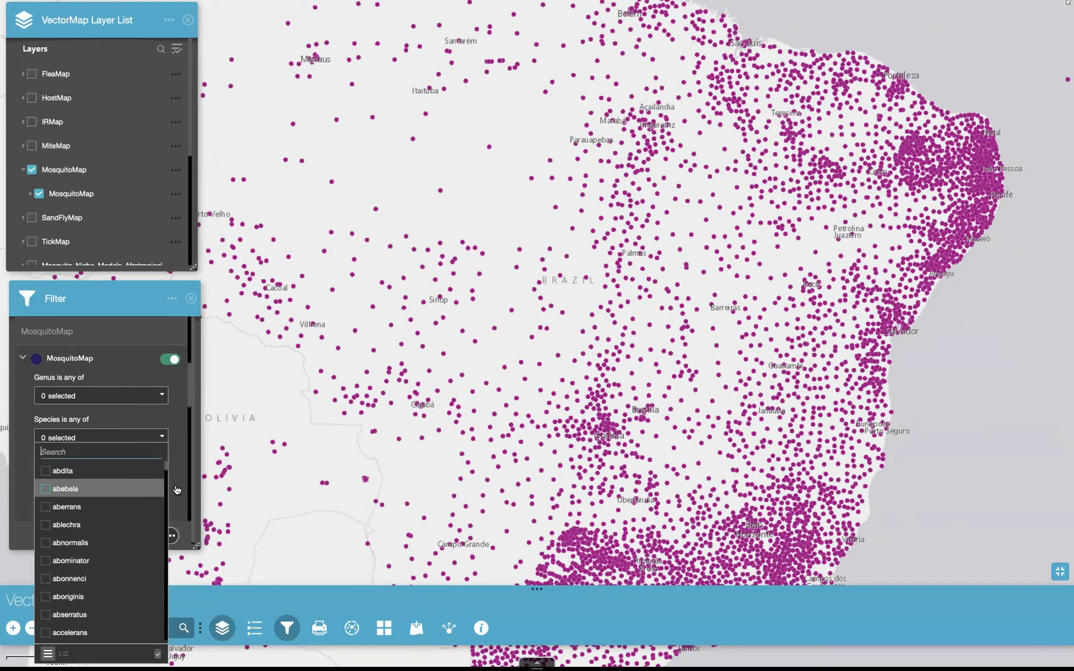
click(166, 409)
click(164, 397)
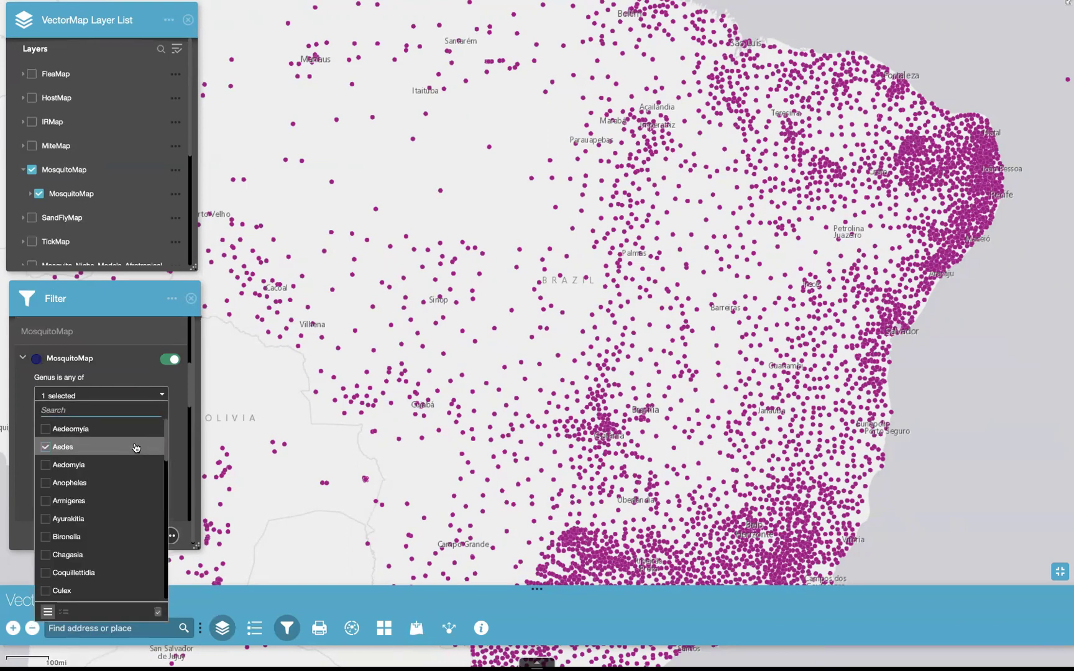
click(177, 413)
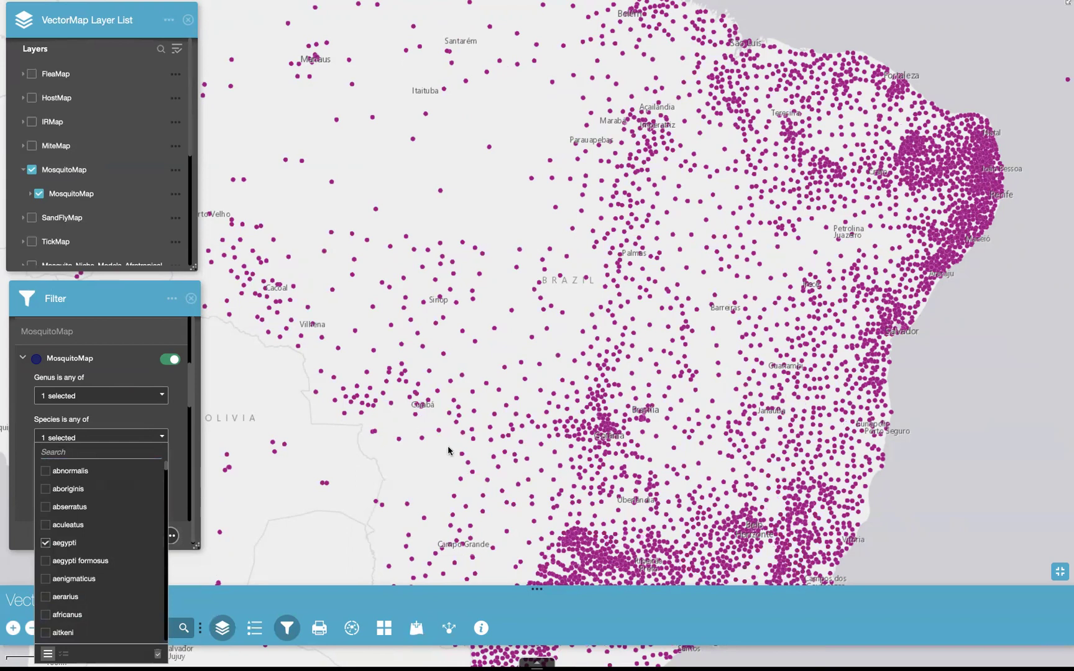
click(149, 438)
scroll(128, 452, down, 5)
scroll(129, 454, down, 1)
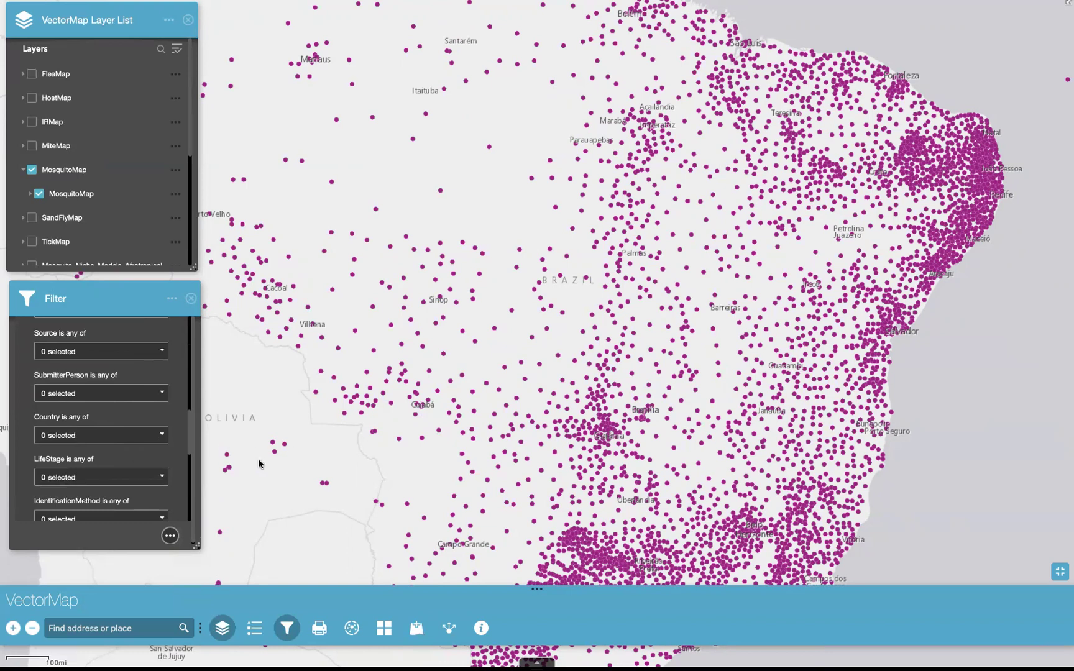
click(160, 438)
Close the MosquitoMap country list, keeping Brazil as the selected country
scroll(88, 543, down, 3)
scroll(87, 542, down, 3)
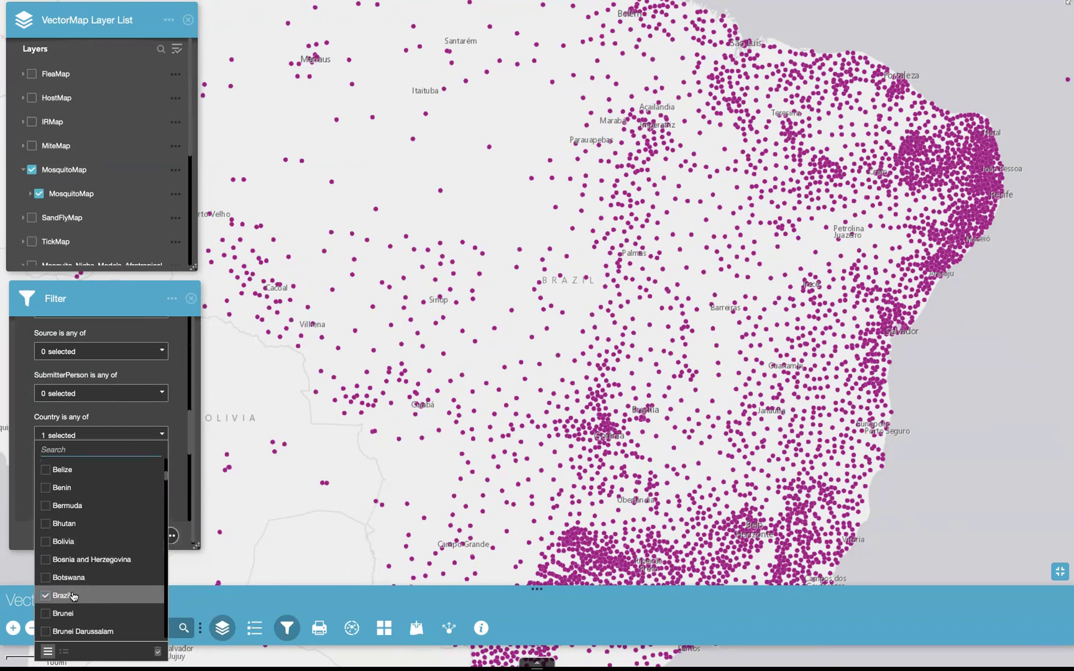
click(177, 470)
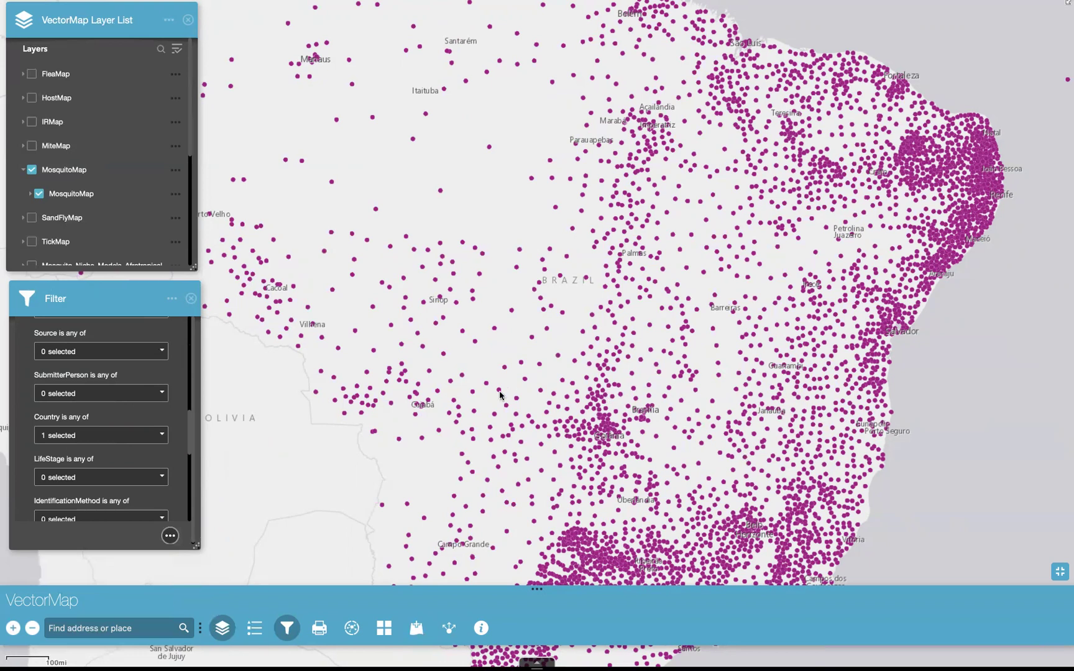
Hide the MosquitoMap layer and show the TickMap layer instead
scroll(165, 366, up, 1)
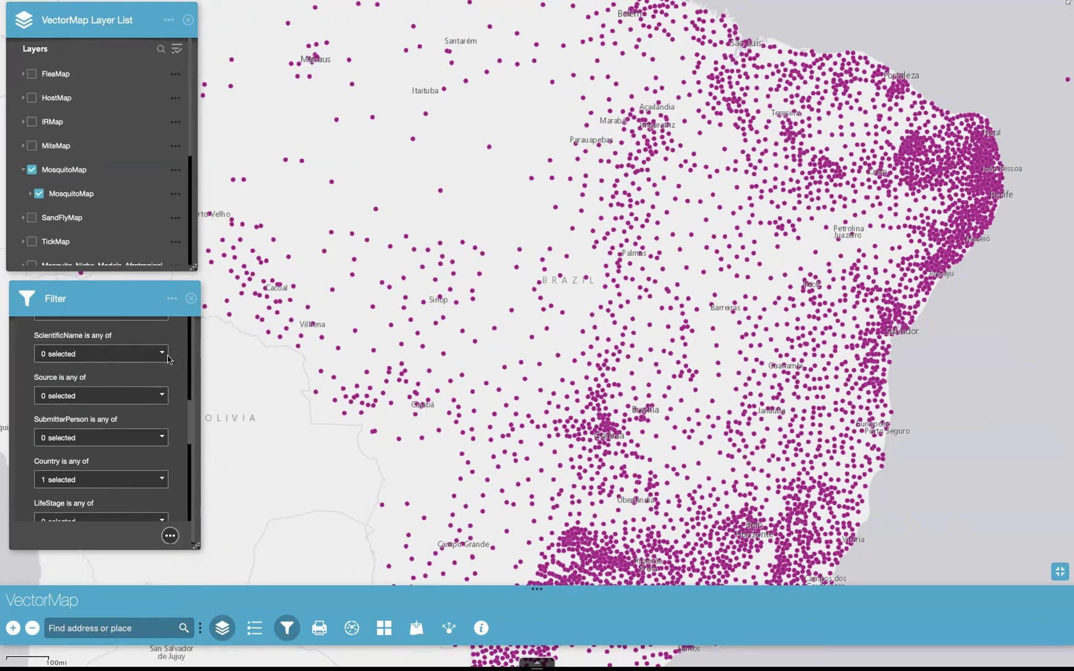
click(25, 170)
click(32, 170)
click(32, 218)
scroll(127, 370, up, 5)
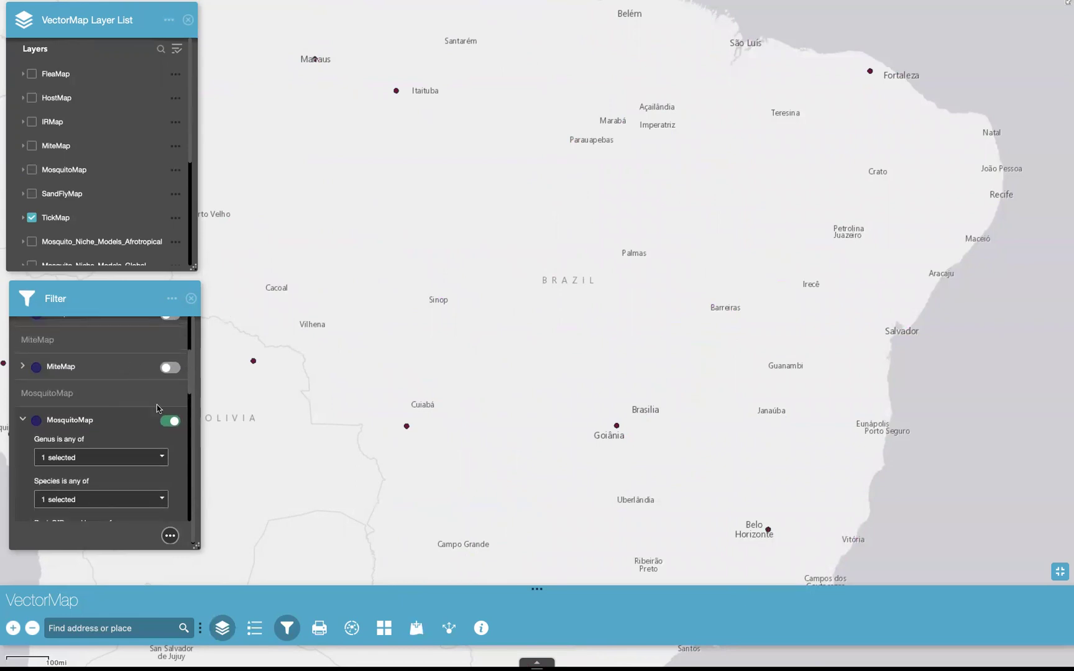
Switch the MosquitoMap filter off and turn TickMap's filter on, exposing its Genus and Species fields
click(173, 422)
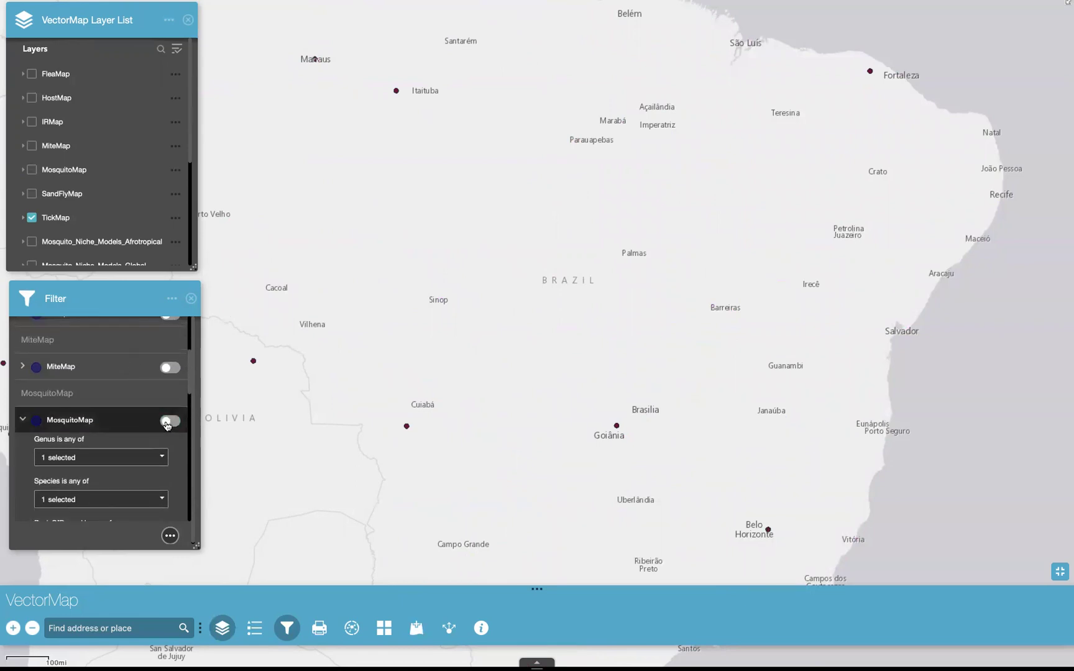
click(24, 423)
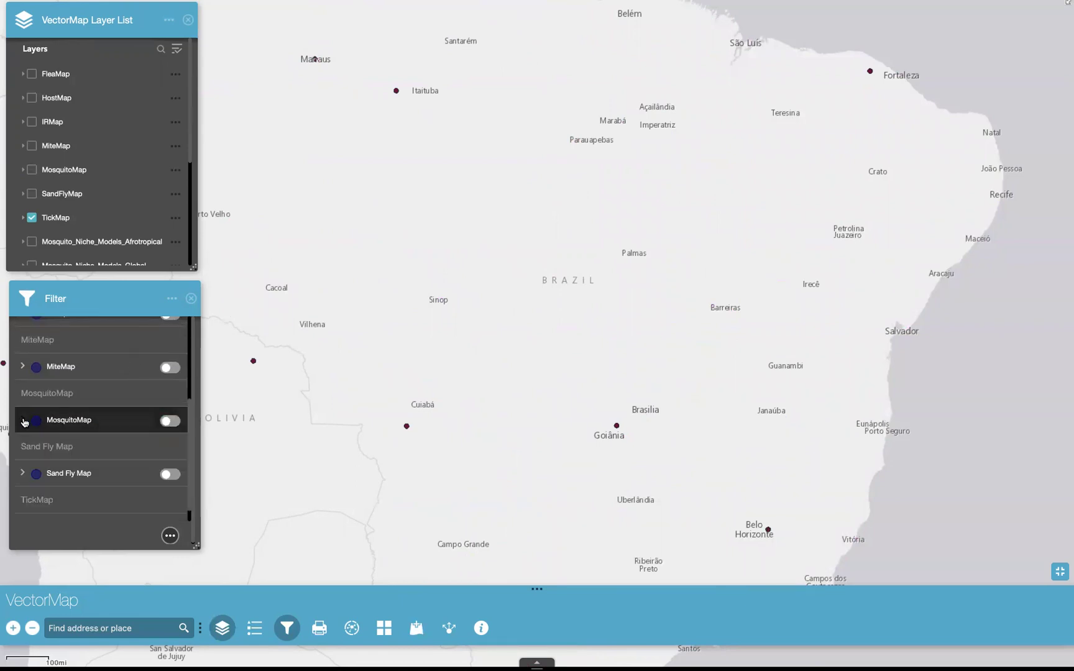
scroll(53, 470, down, 1)
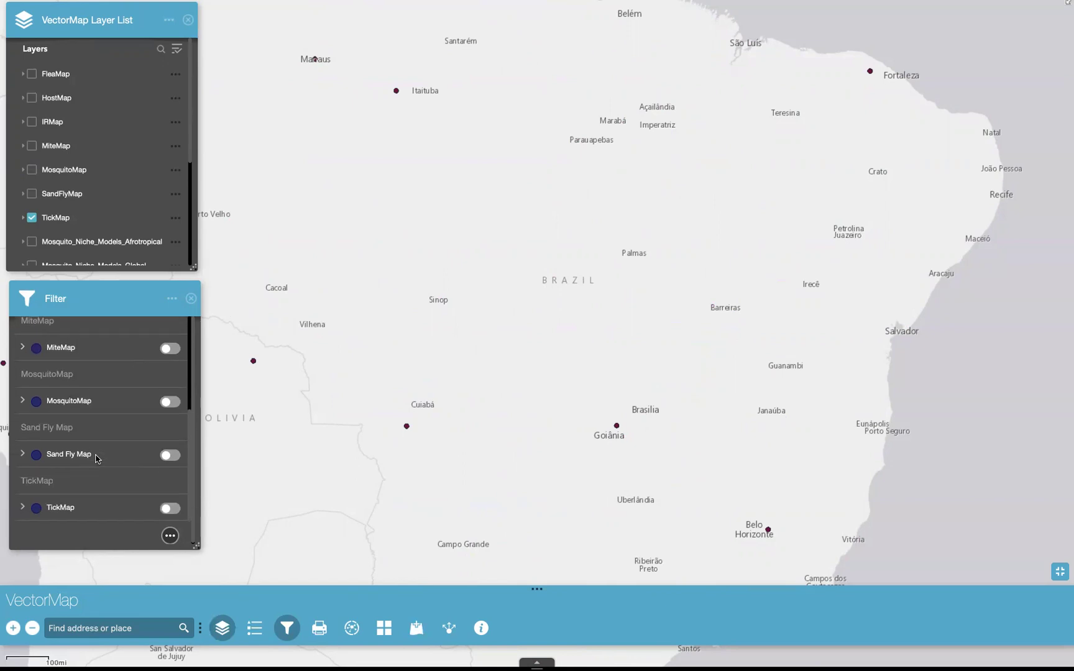
click(21, 512)
scroll(103, 479, down, 2)
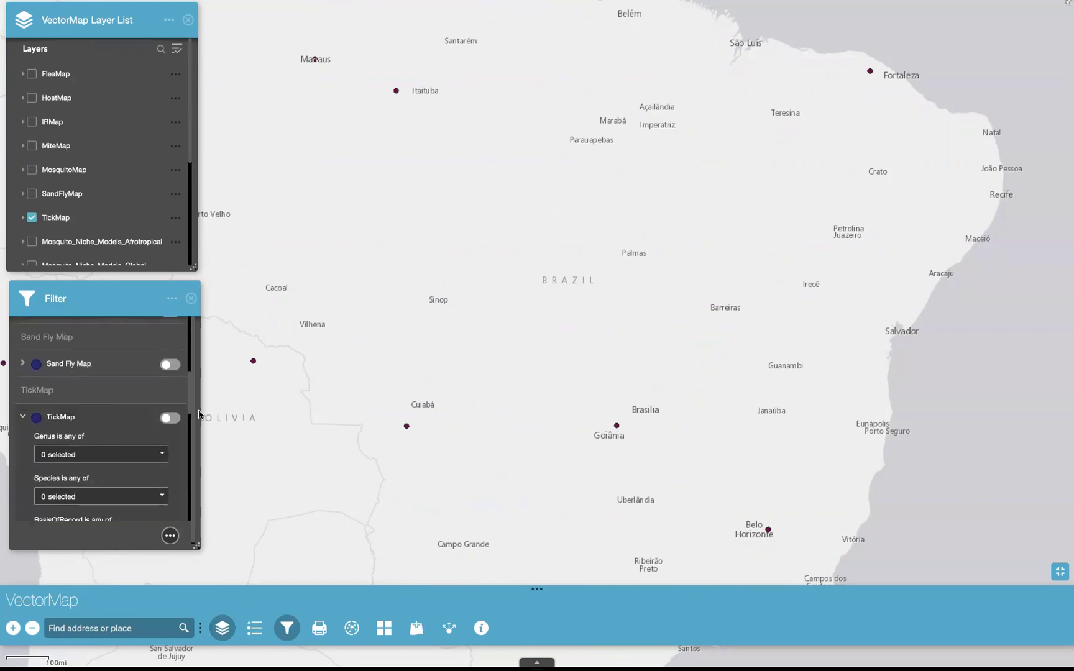
click(170, 418)
Zoom out and pan to a world view of tick records across the Americas, Europe, Africa and Asia
scroll(391, 384, down, 1)
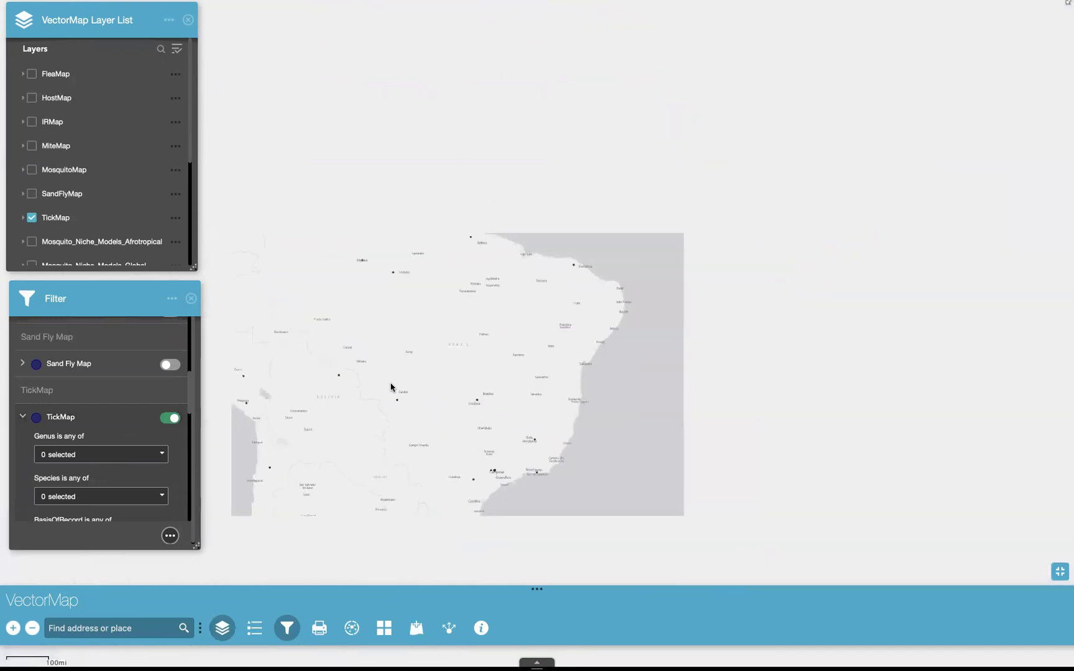
drag(388, 235, 523, 492)
scroll(524, 492, up, 1)
scroll(523, 493, down, 3)
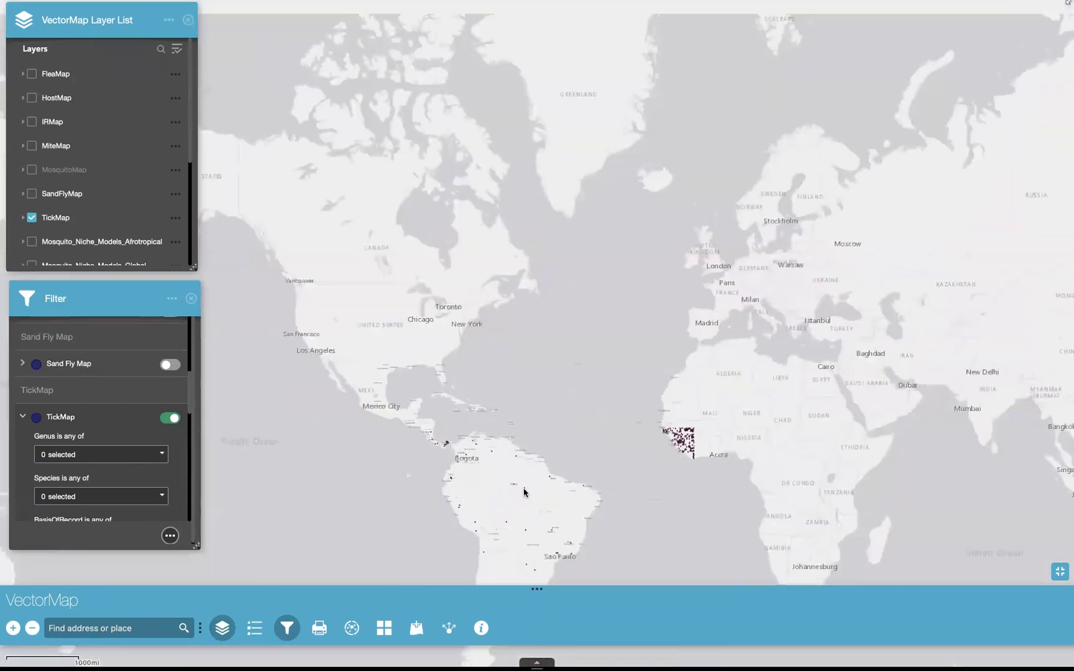
drag(536, 403, 526, 392)
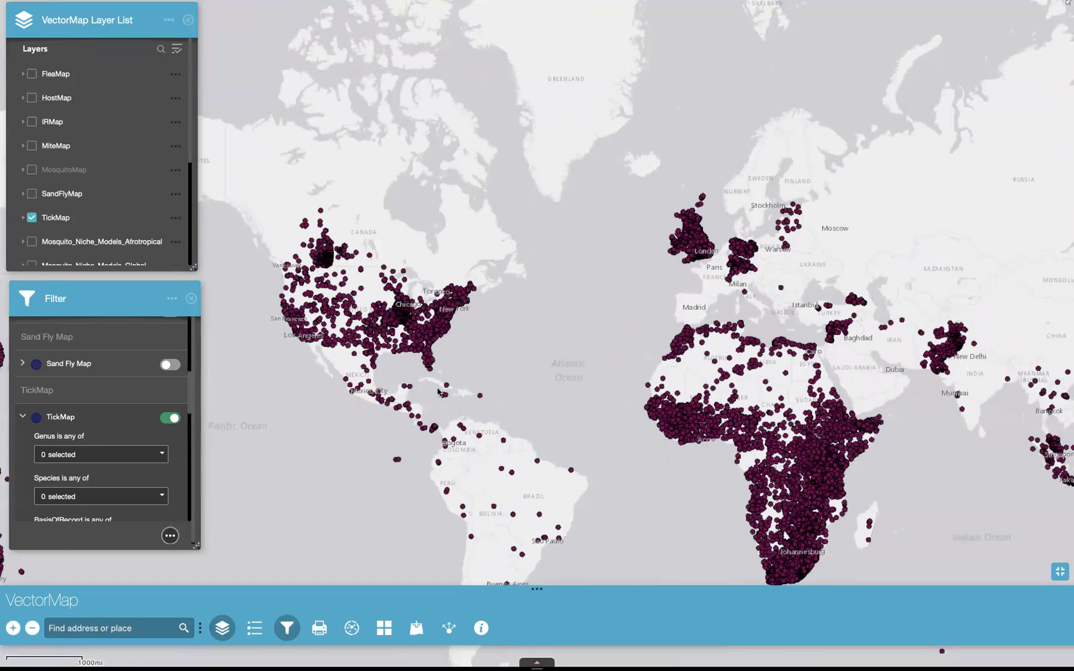
scroll(109, 430, down, 2)
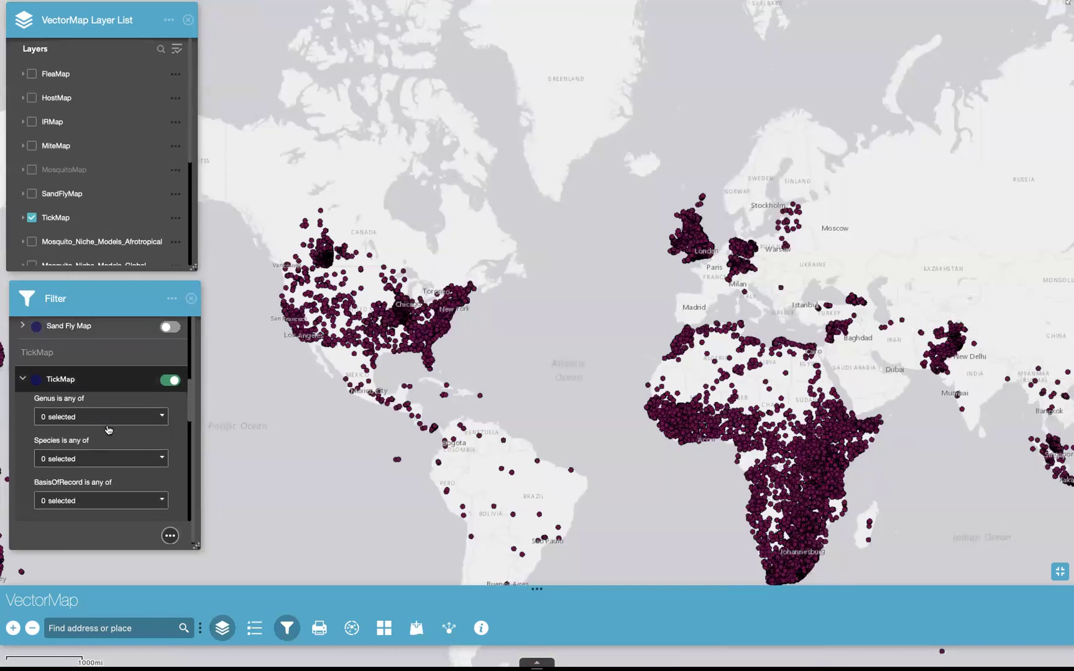
Filter the TickMap records to Genus Ixodes and Species scapularis
click(131, 417)
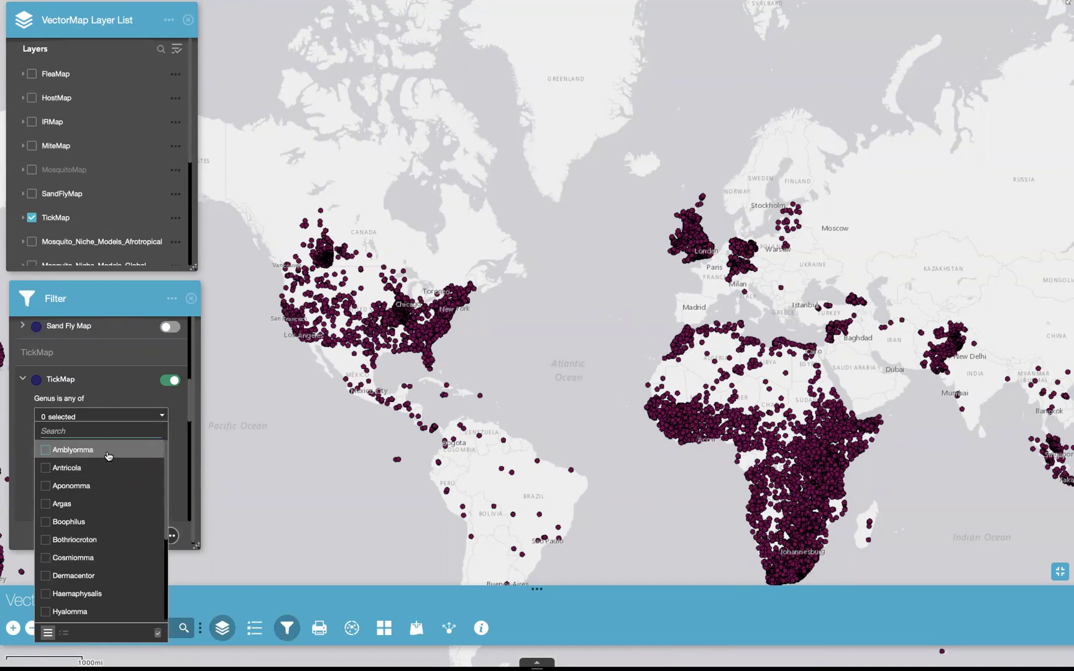
text(Ixod)
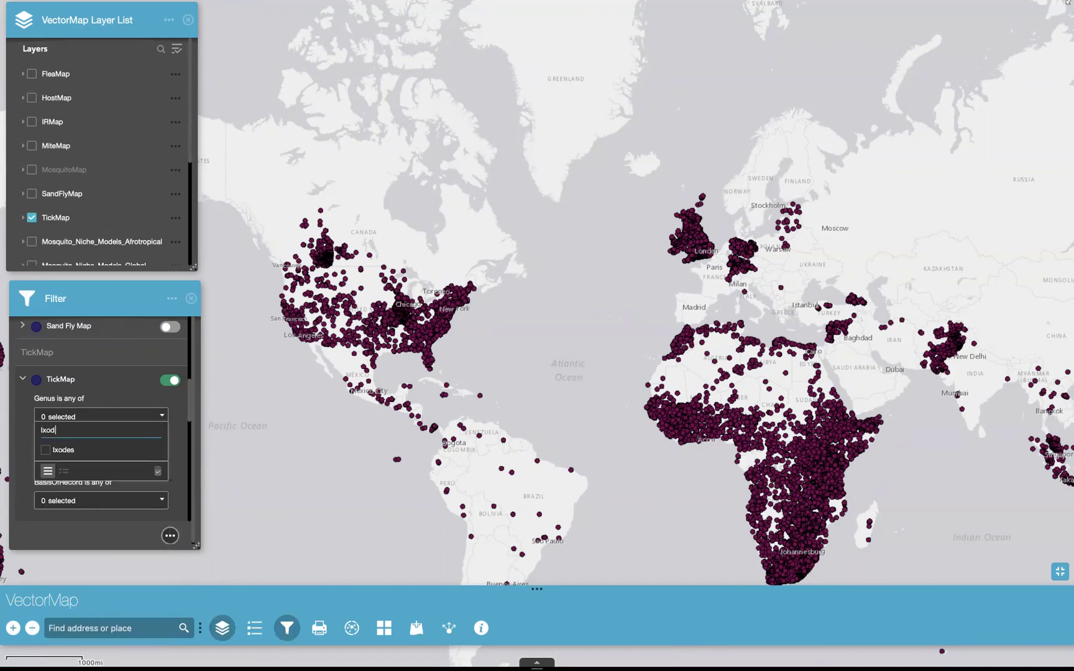
text(es)
click(98, 457)
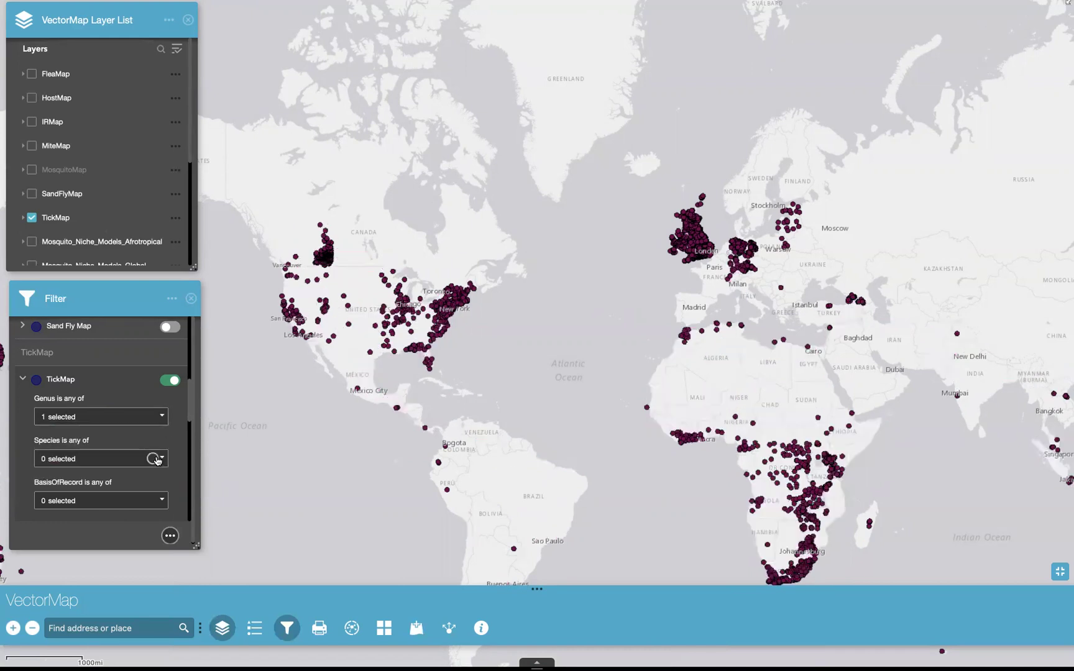
click(156, 460)
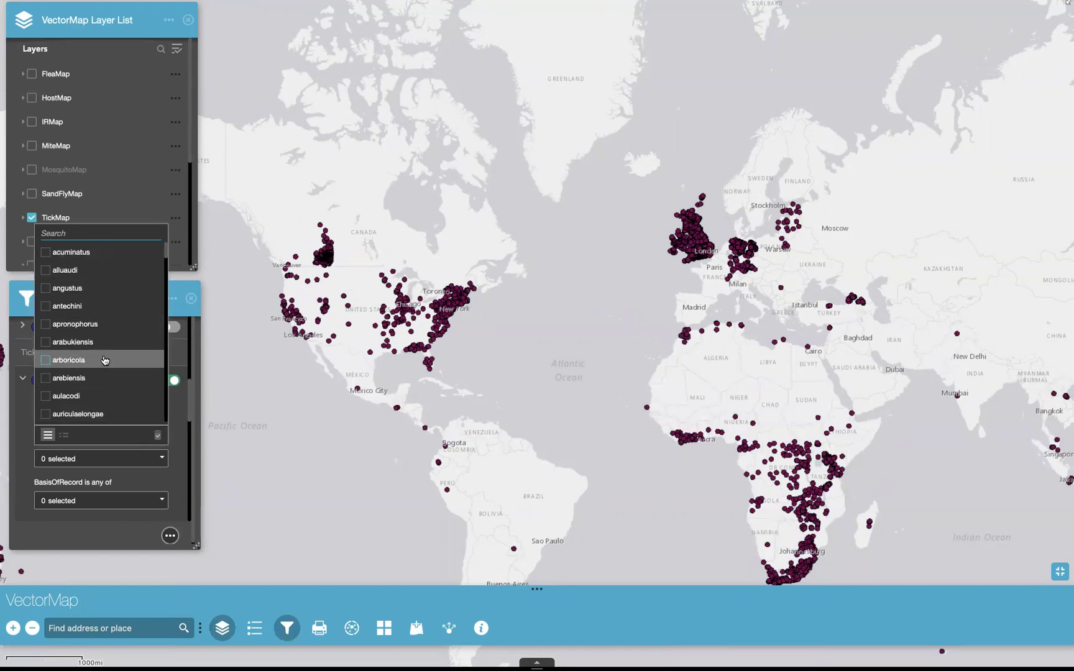
click(79, 233)
text(sca)
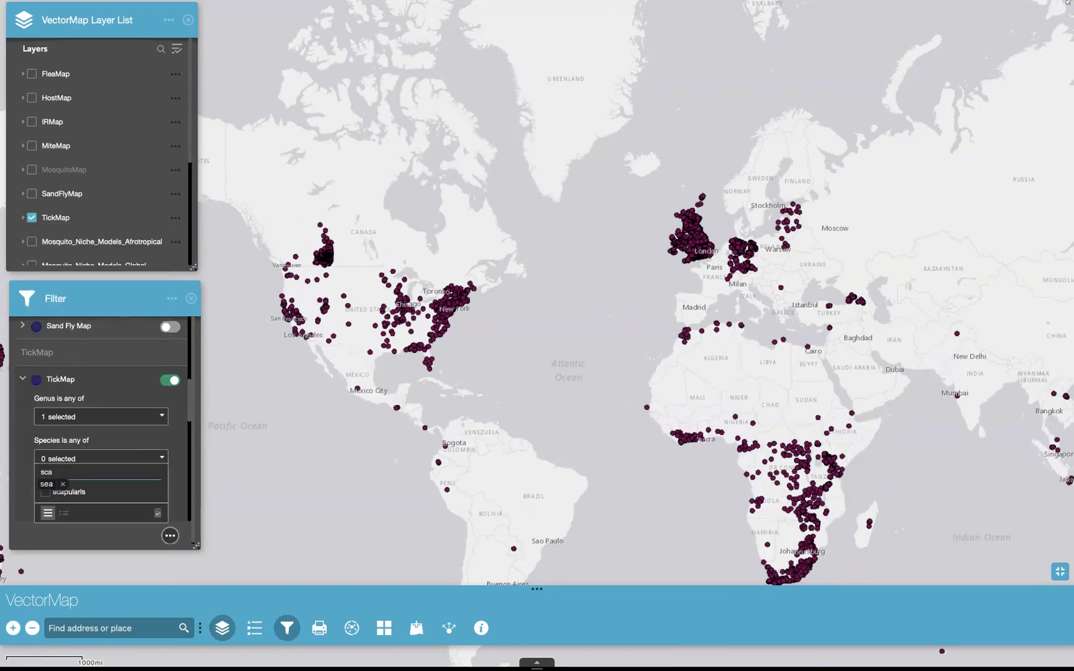
key(BackSpace)
text(ap)
click(77, 492)
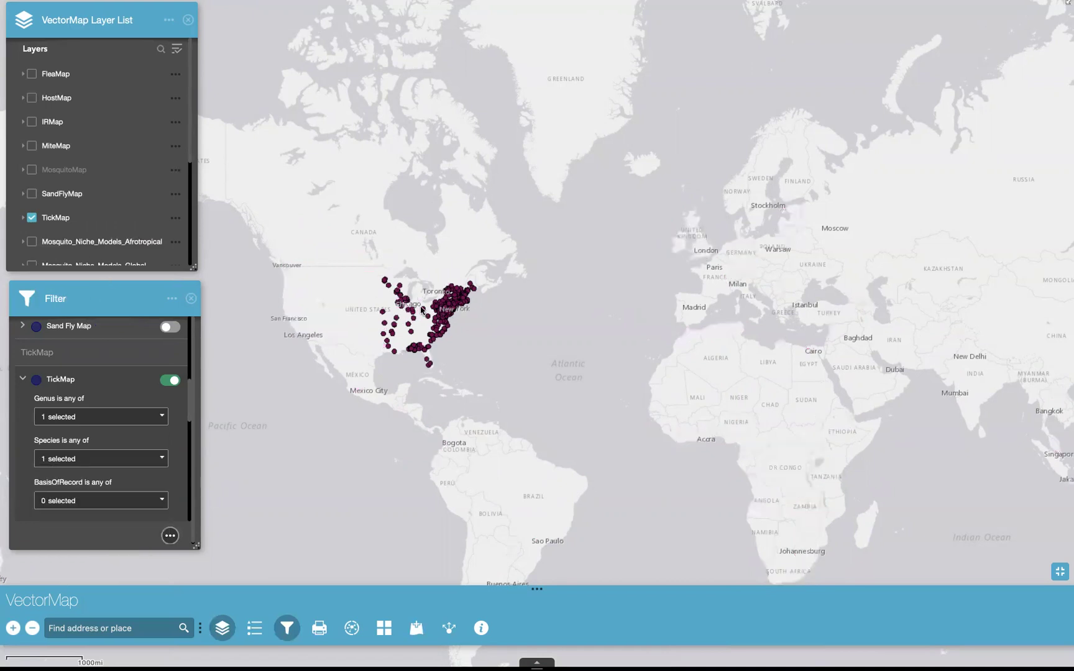
Close the Filter panel and frame the contiguous United States
click(191, 300)
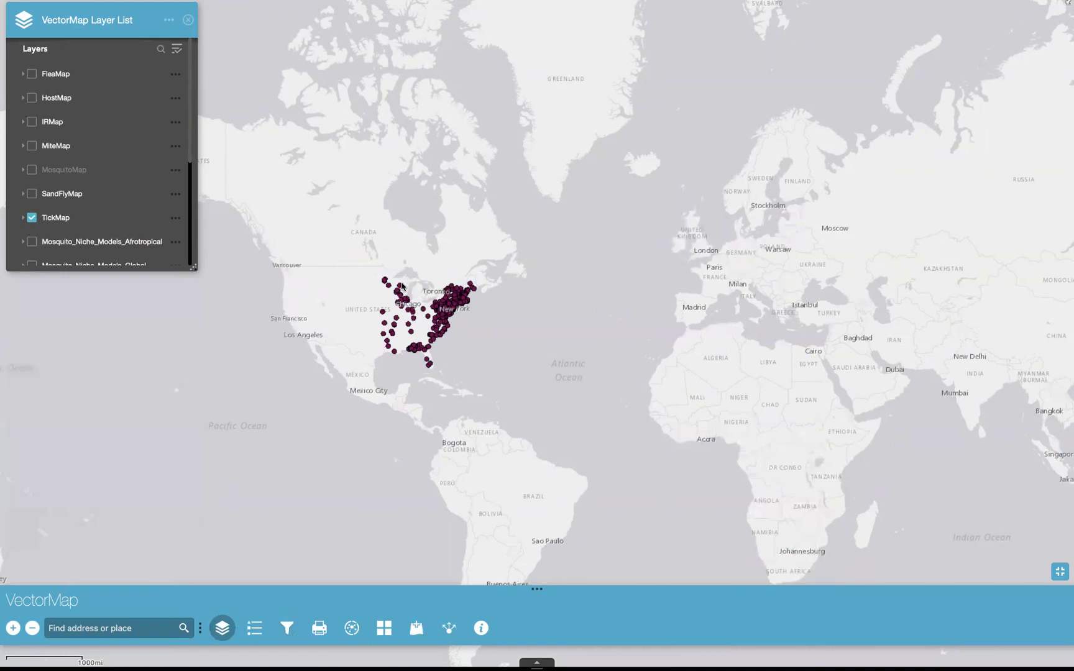
scroll(401, 285, up, 5)
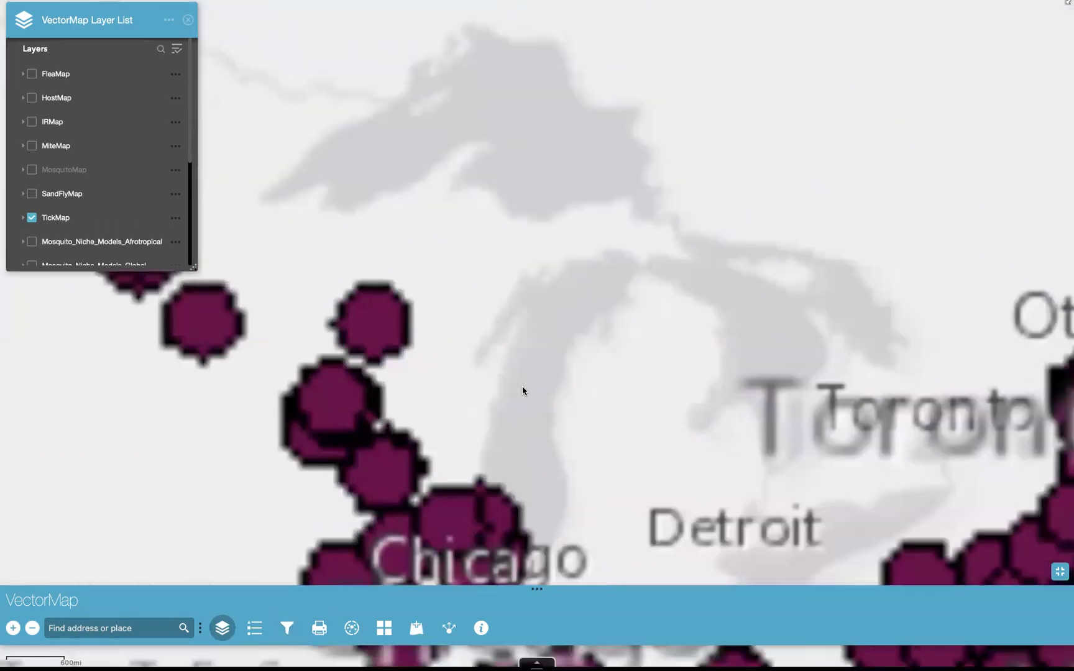
click(32, 629)
scroll(475, 470, down, 1)
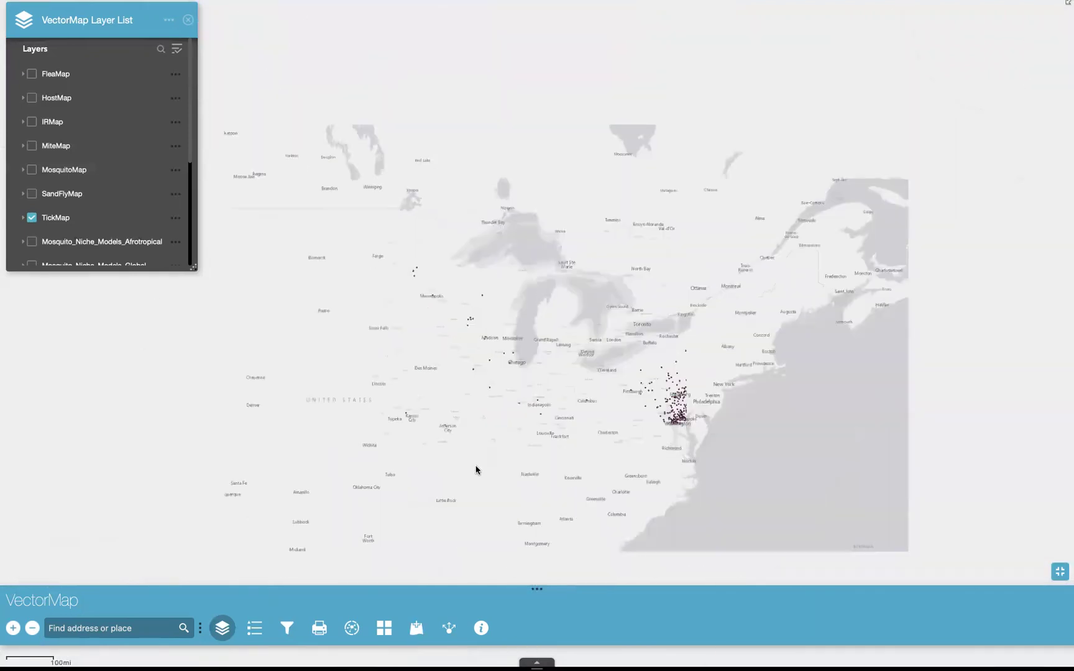
drag(583, 424, 604, 324)
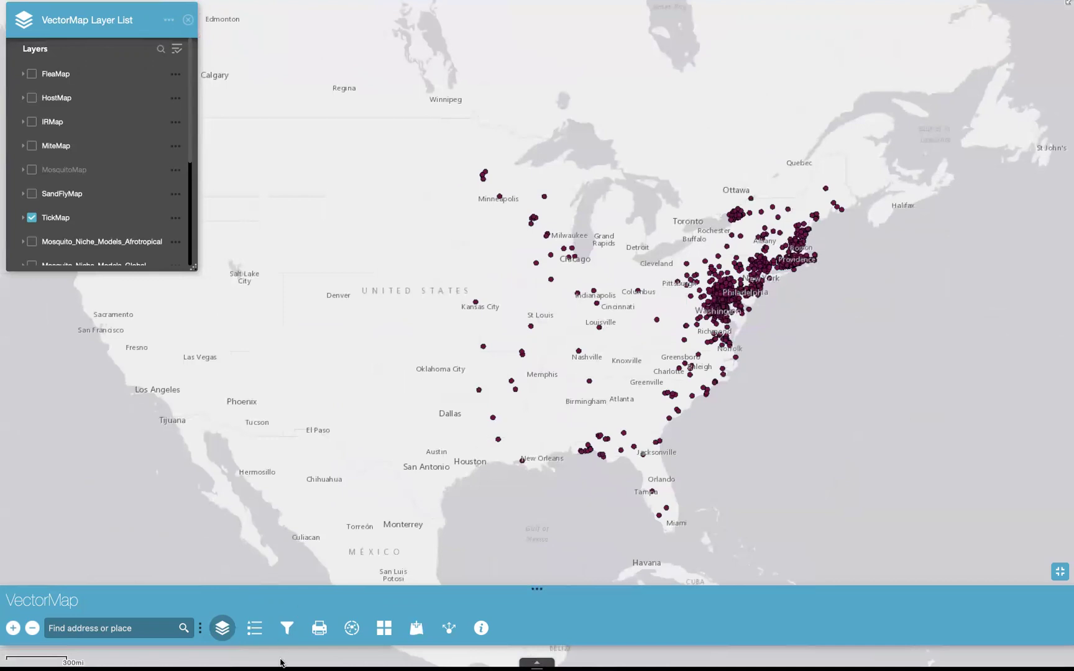
Bring up the Print panel and position it below the Layer List
click(319, 629)
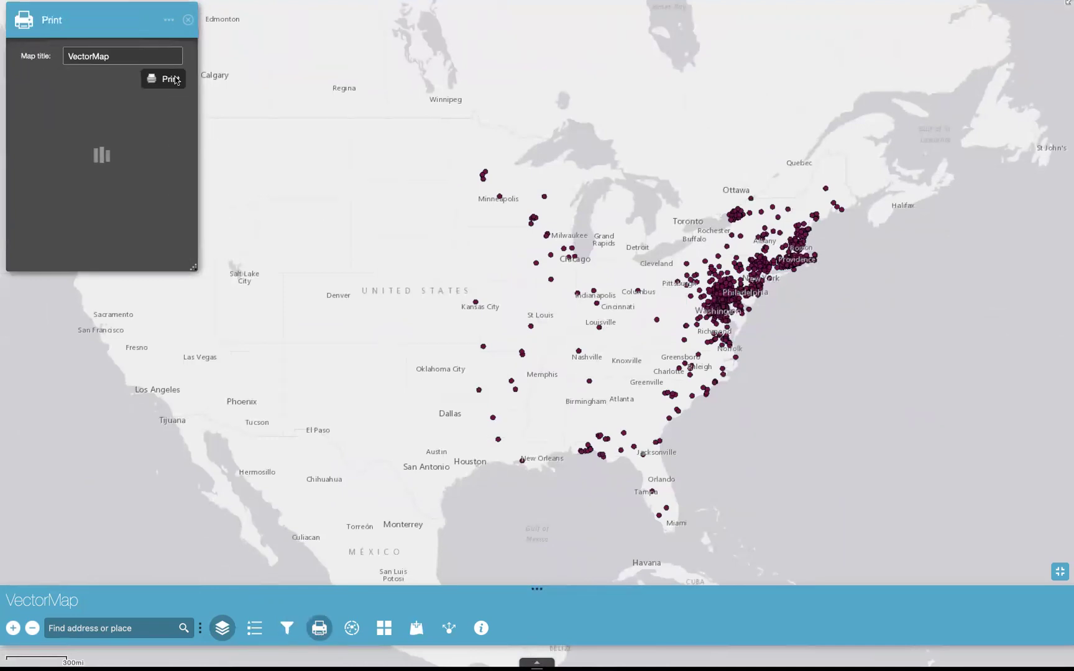
drag(112, 21, 111, 305)
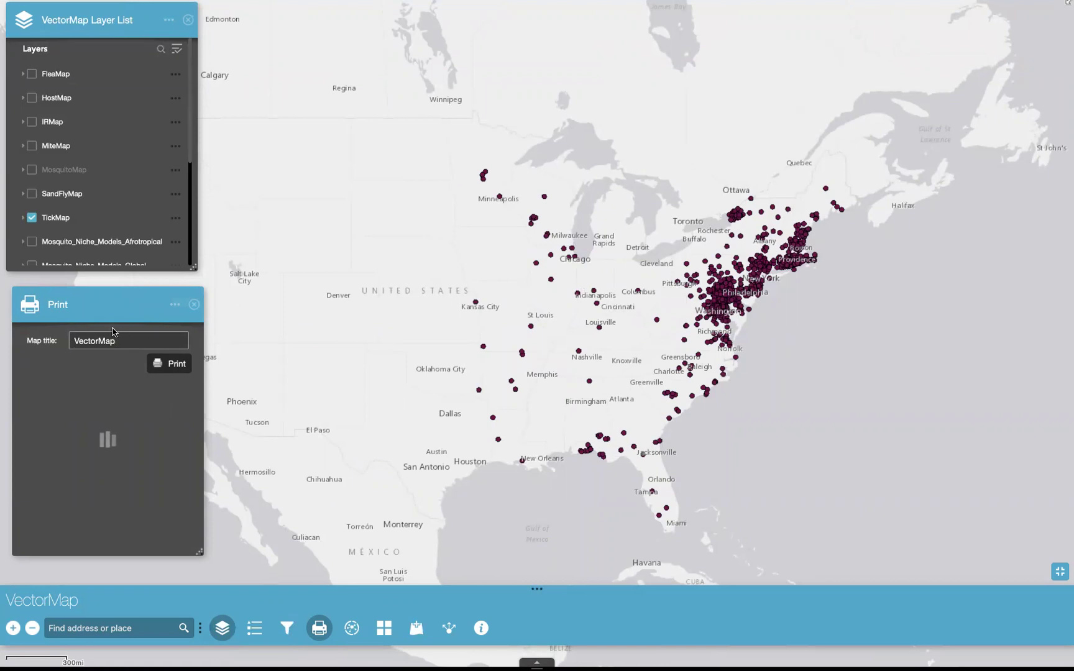
drag(93, 307, 90, 303)
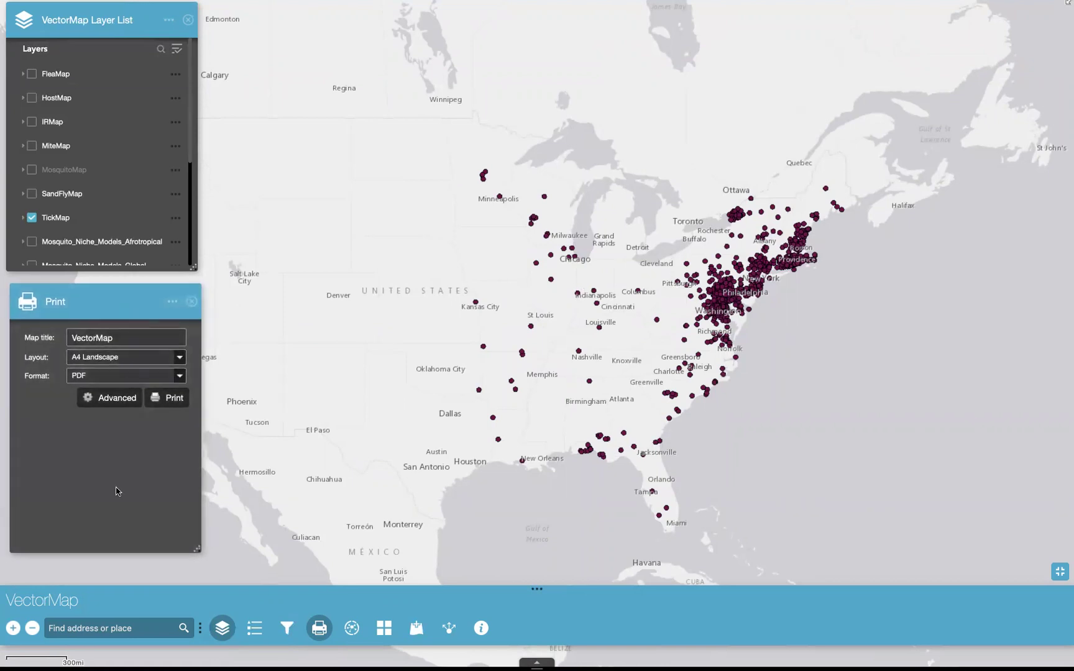
Title the print 'Ixodes scapularis of CONUS' with A4 Landscape layout and TIFF format
double_click(106, 337)
text(Ixod)
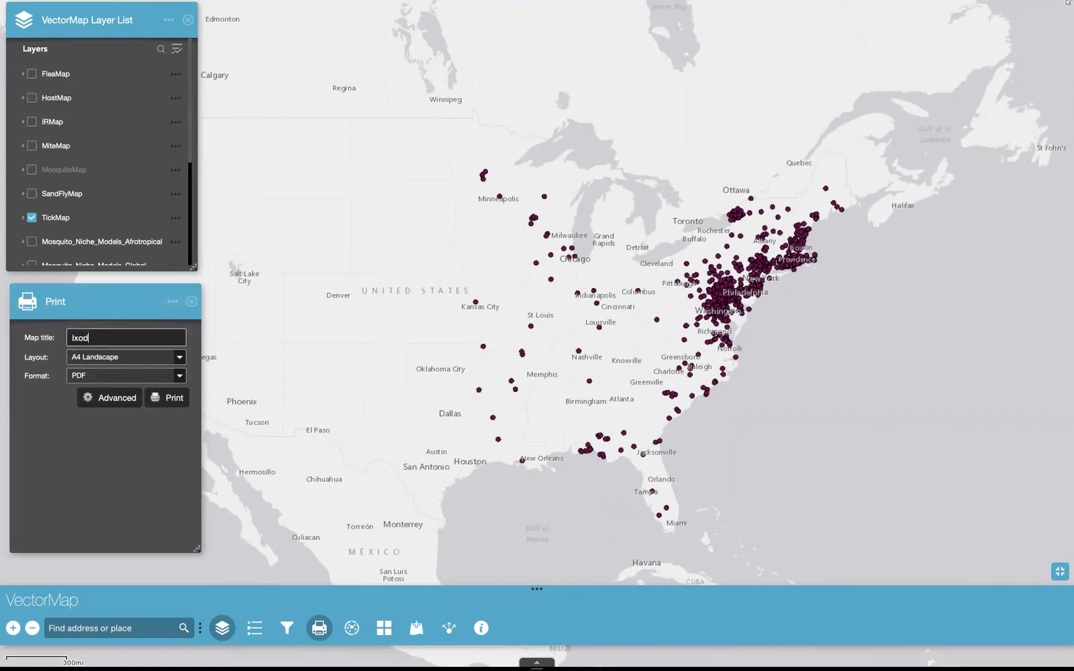
text(es scapularis of CONUS)
click(179, 357)
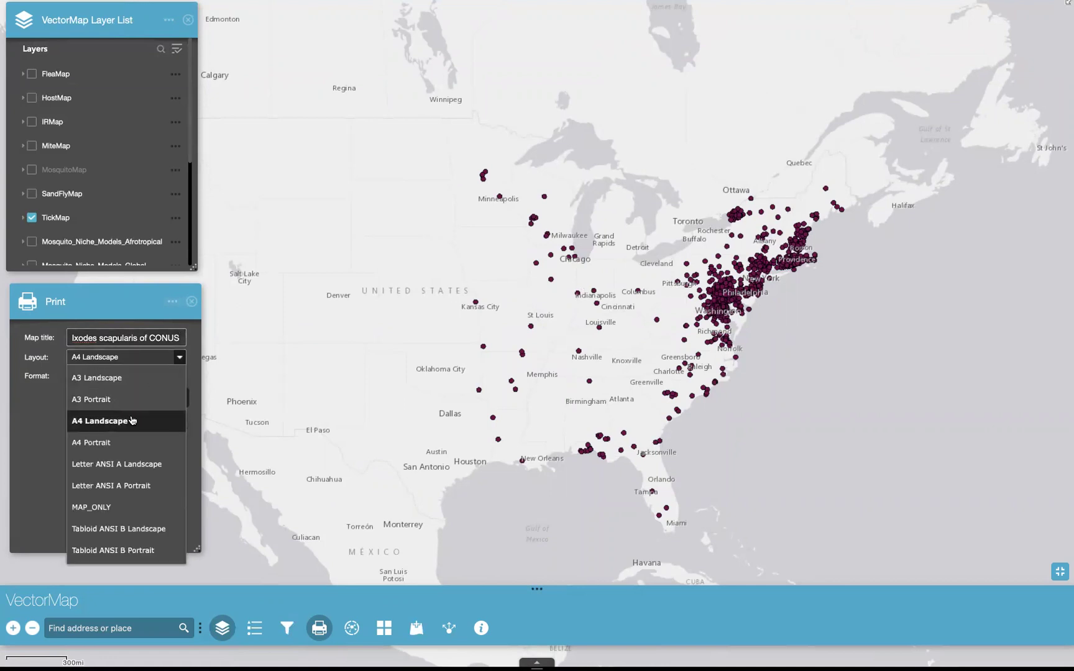
click(46, 409)
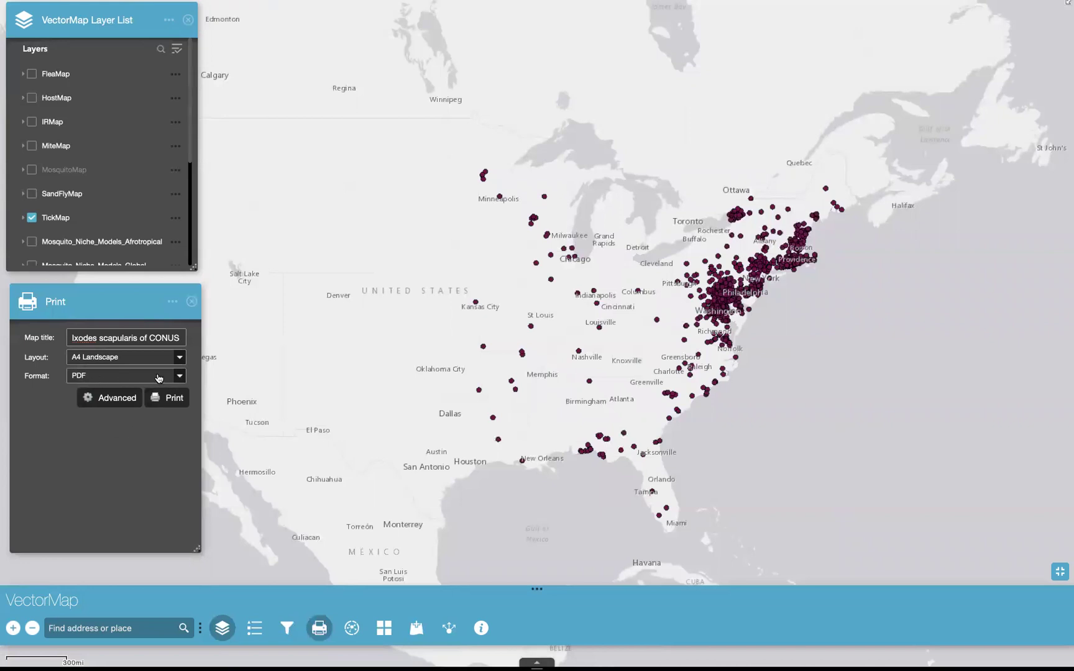
click(179, 376)
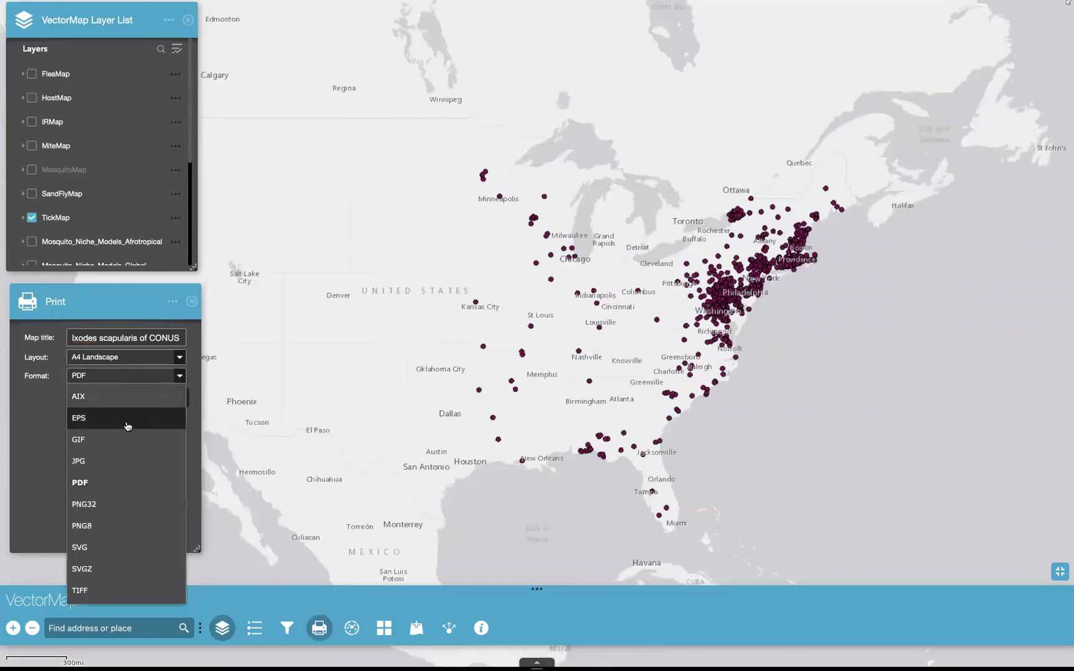
click(105, 590)
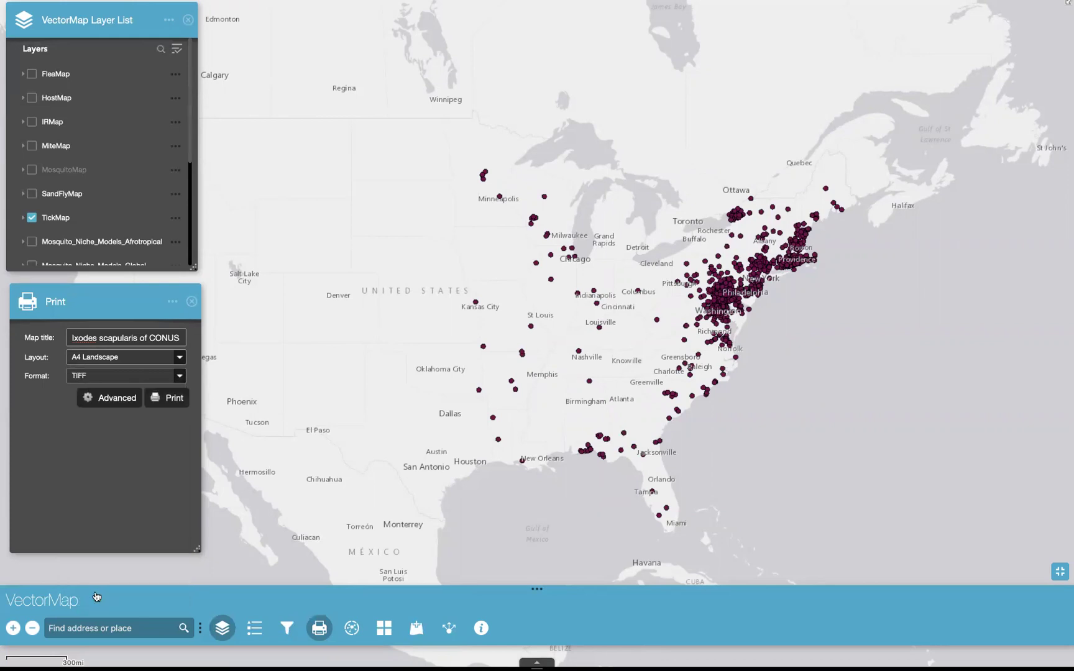
click(92, 399)
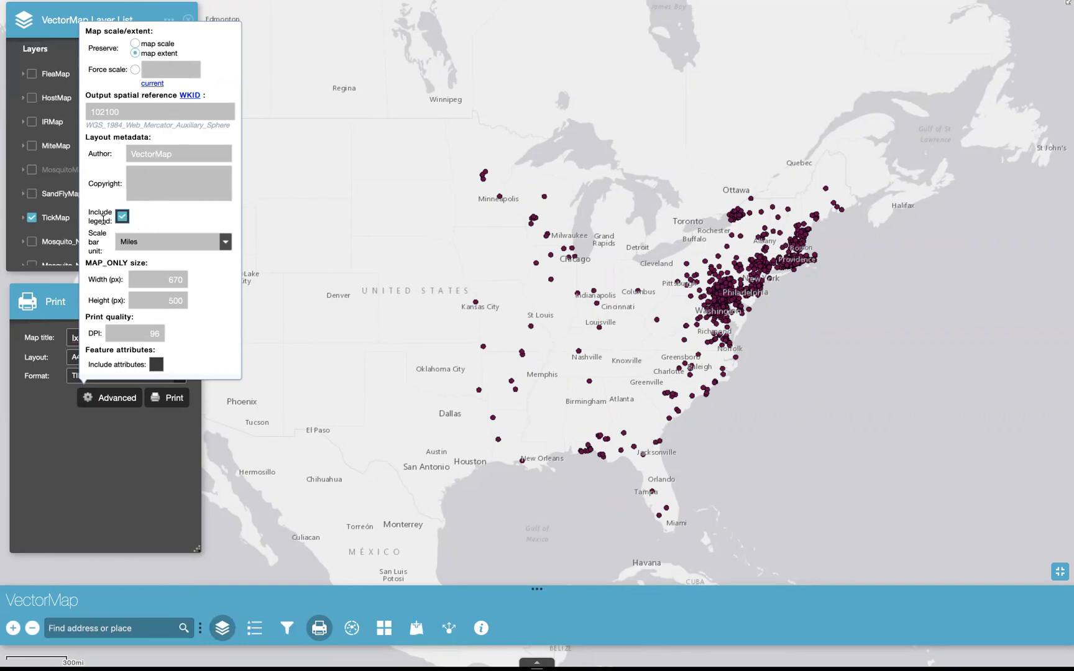
Use a Kilometers scale bar, 300 DPI and included attributes, then print the map
click(187, 247)
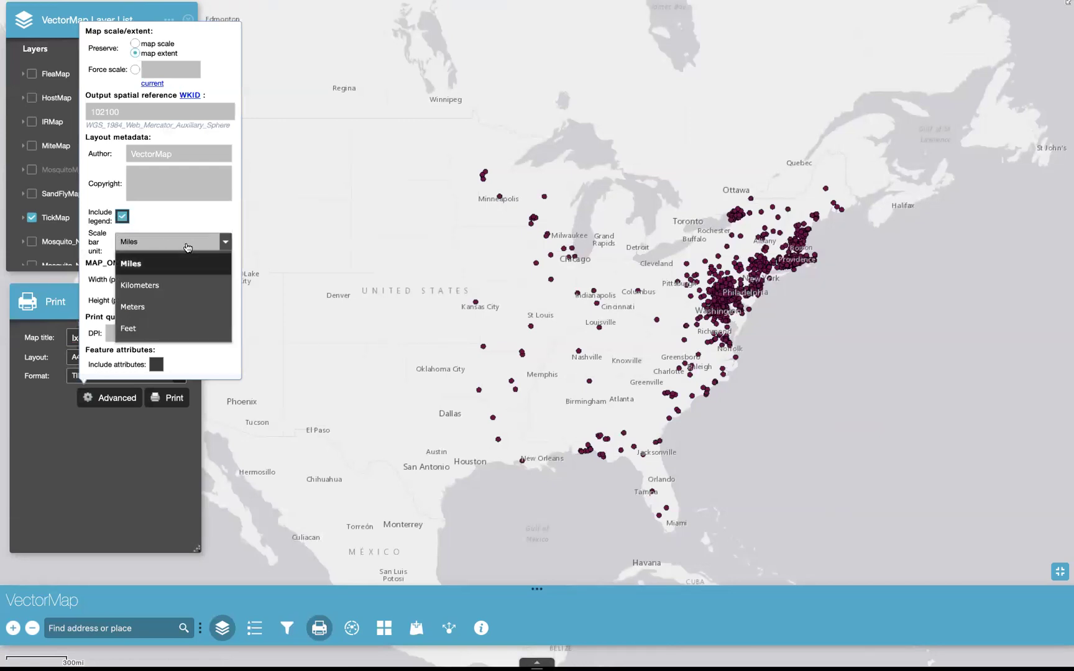
click(204, 285)
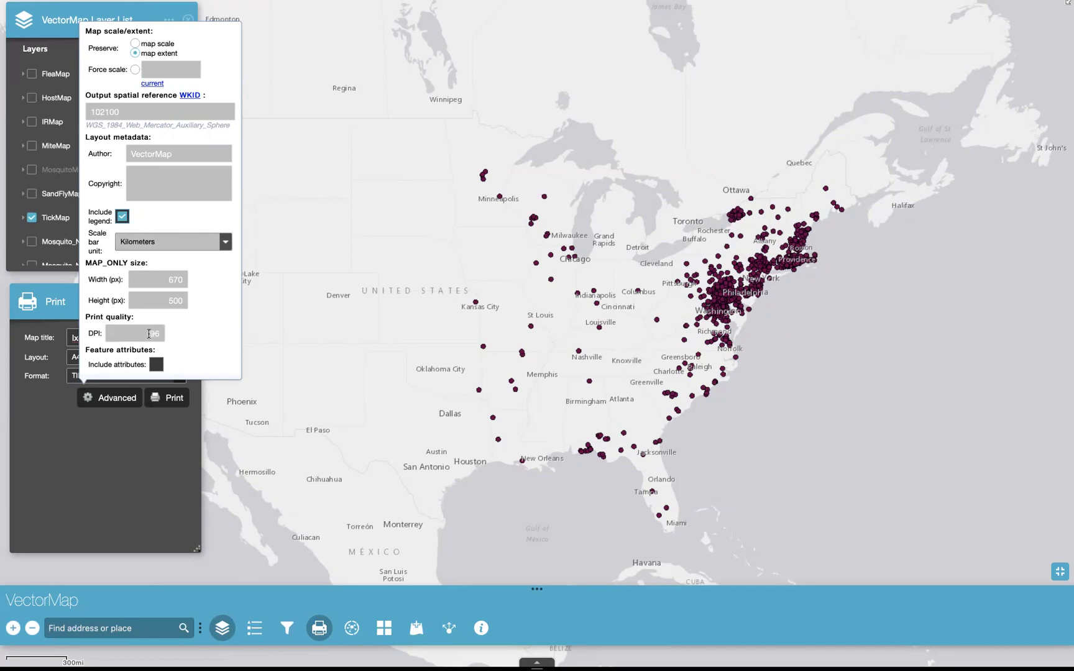
drag(138, 331, 187, 334)
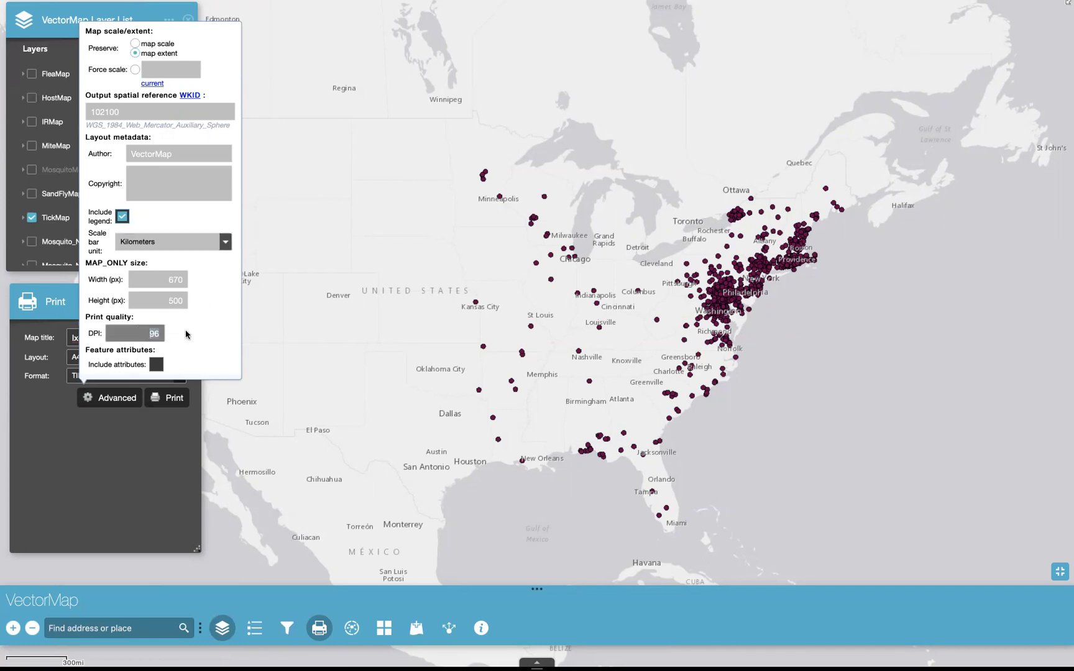
text(300)
click(206, 337)
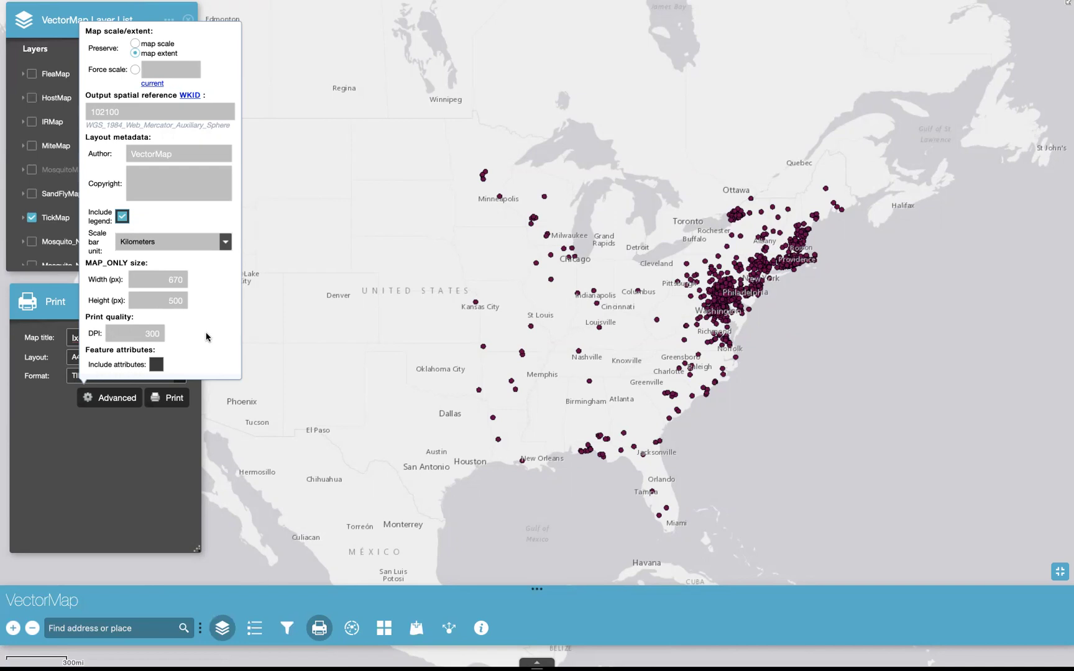
click(157, 365)
click(86, 504)
click(166, 400)
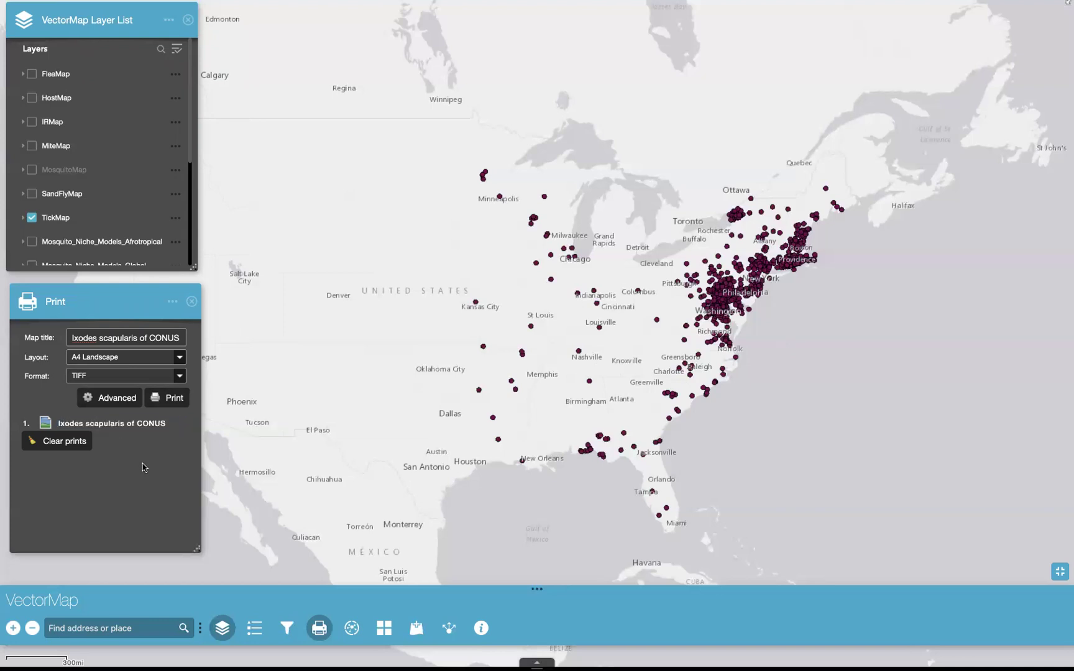
View the Ixodes scapularis of CONUS print in a new tab, then return to VectorMap full screen
click(110, 429)
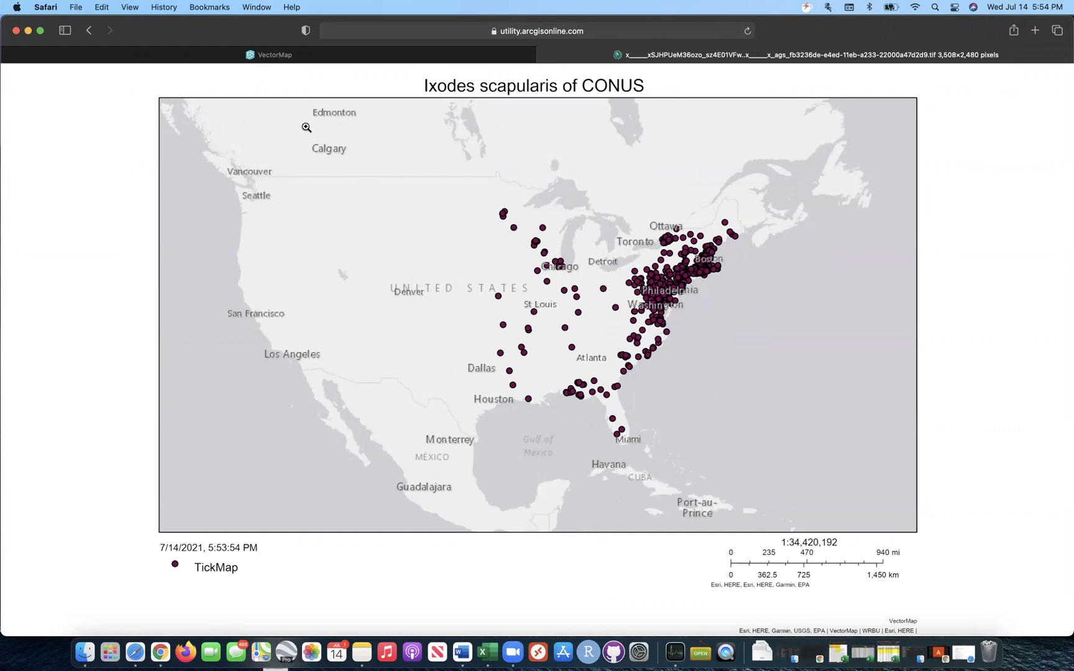
click(289, 59)
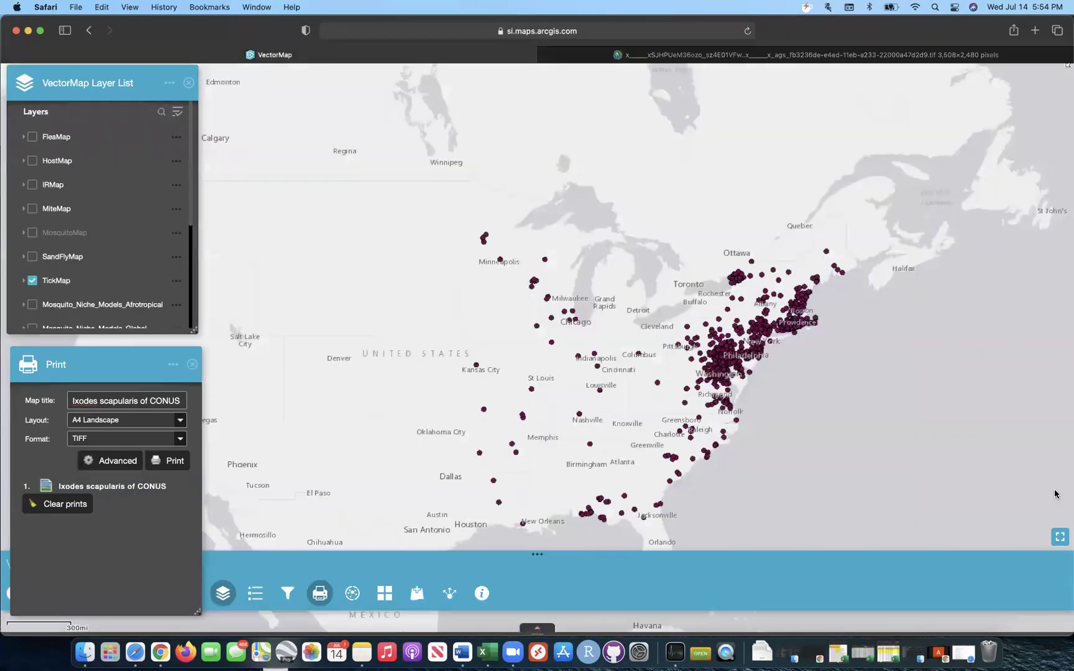
click(1060, 537)
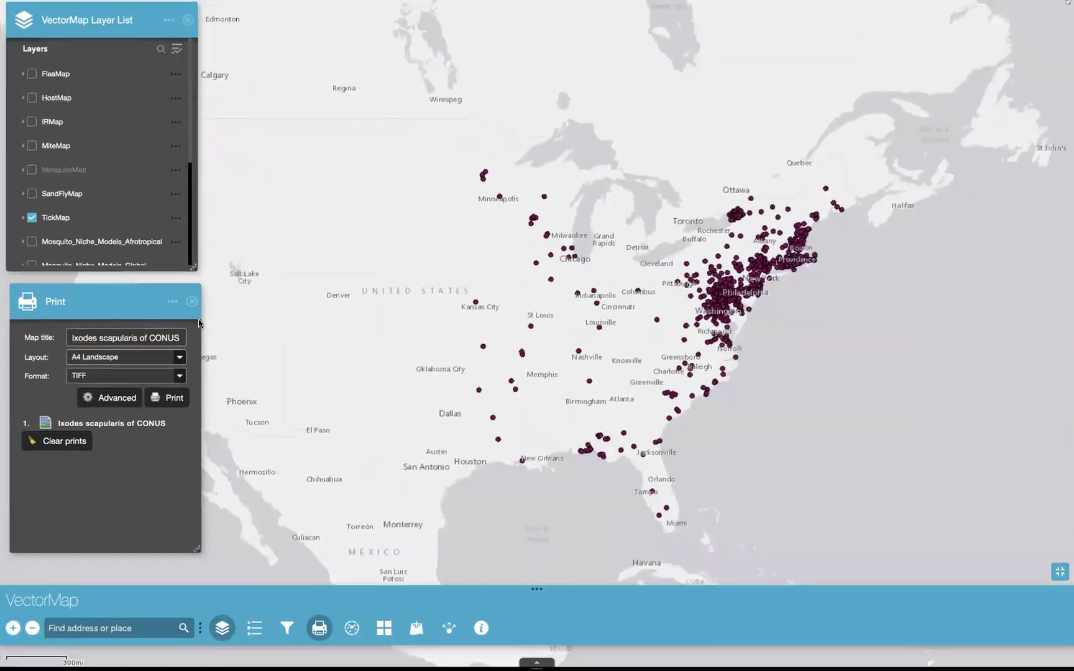
Close the Print panel and dock the Analysis tools panel below the Layer List
click(192, 304)
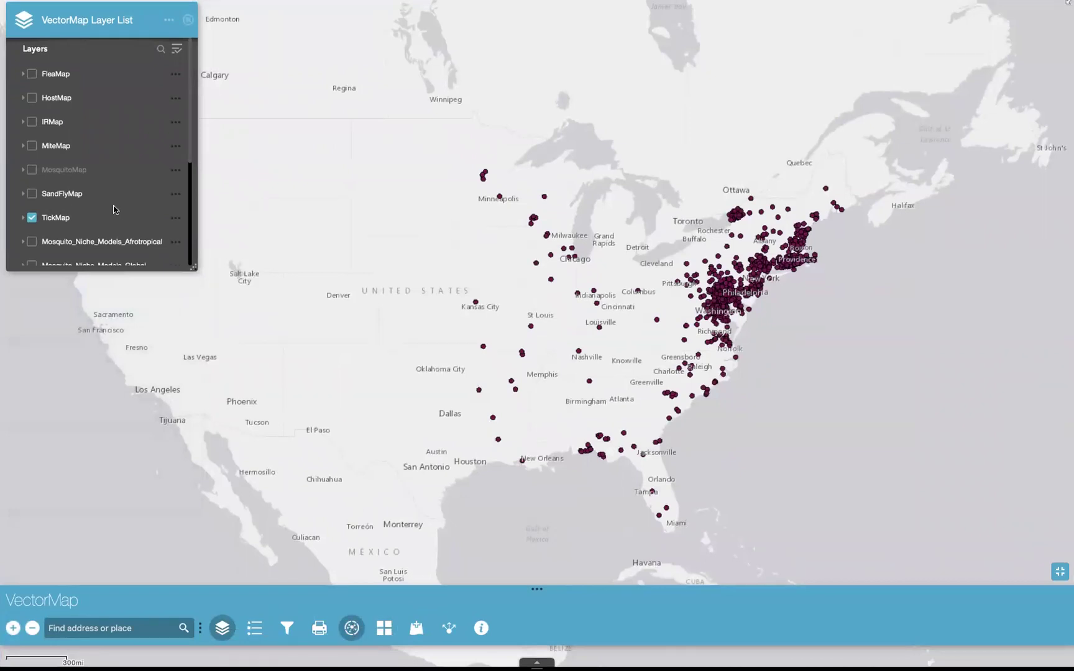
click(351, 628)
click(352, 628)
click(351, 628)
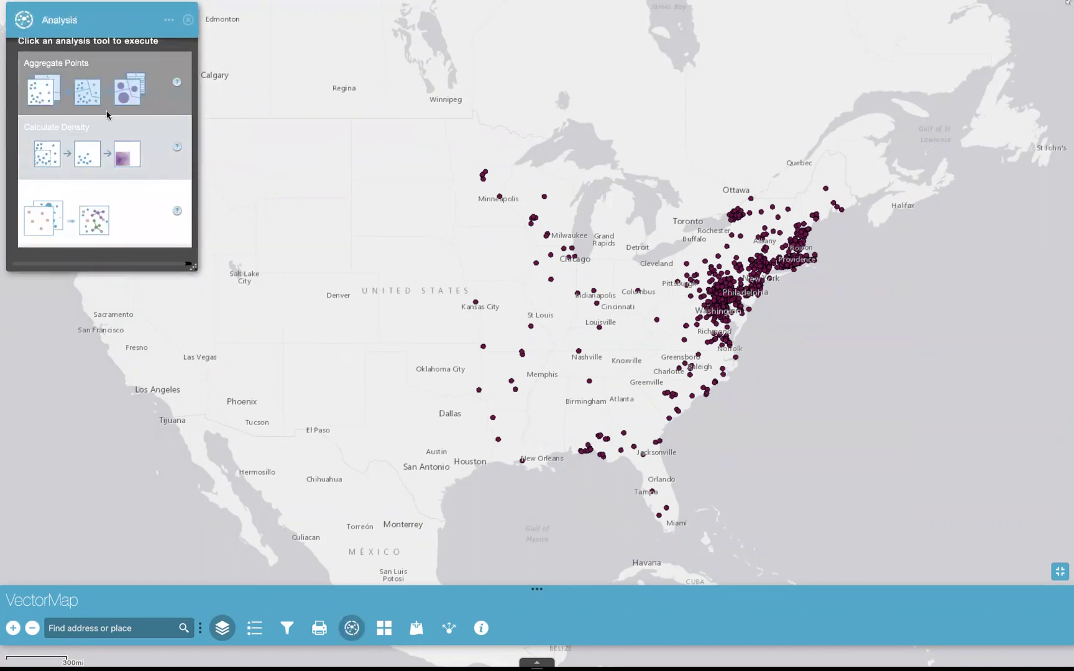
drag(116, 27, 117, 303)
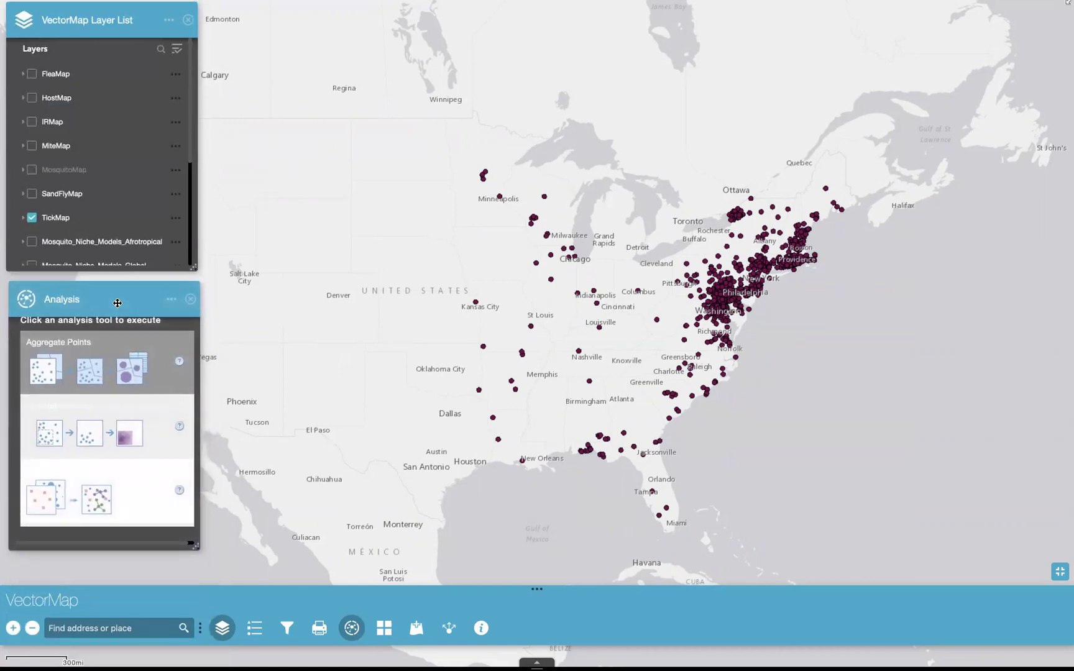
Scroll through the available analysis tools, then close the Analysis panel
scroll(120, 400, down, 1)
scroll(119, 399, up, 1)
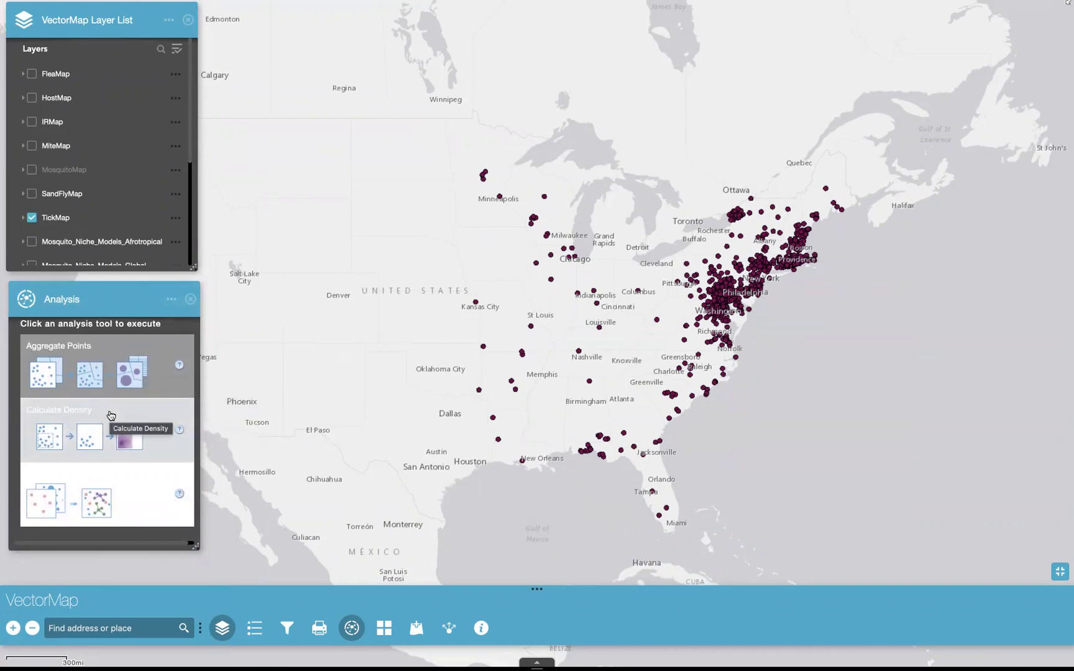
scroll(87, 491, down, 6)
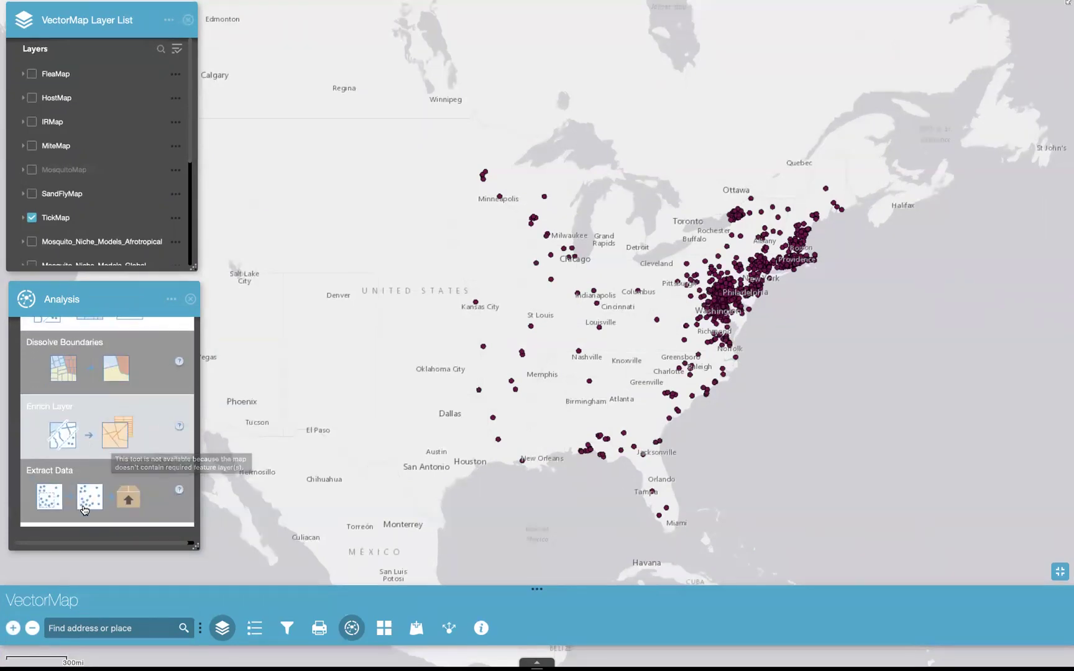
scroll(84, 509, down, 5)
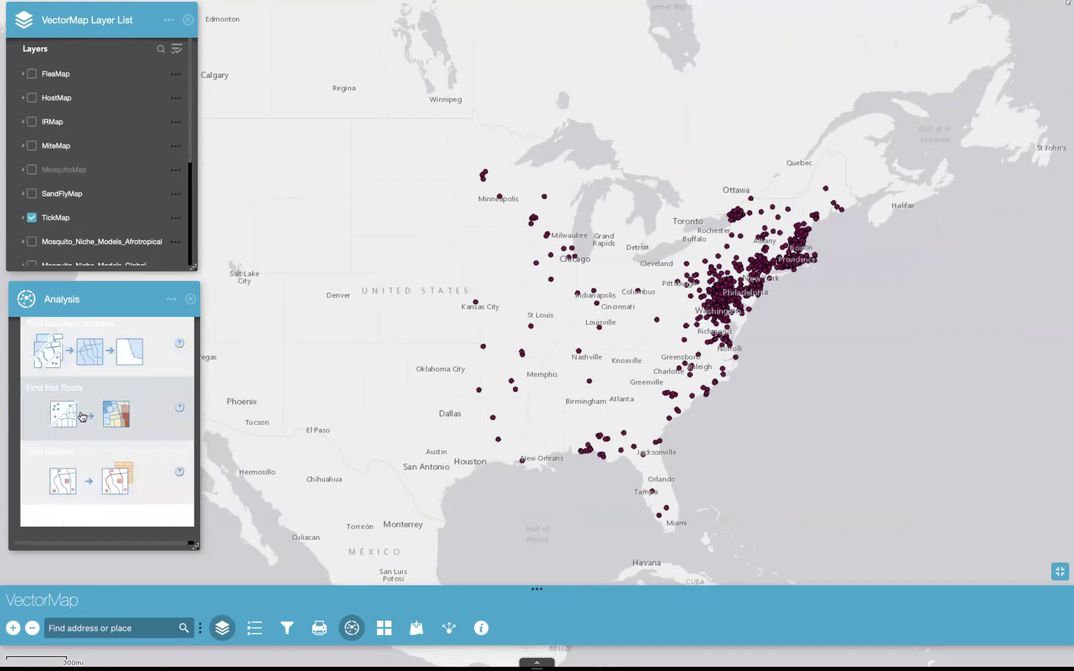
scroll(81, 423, down, 2)
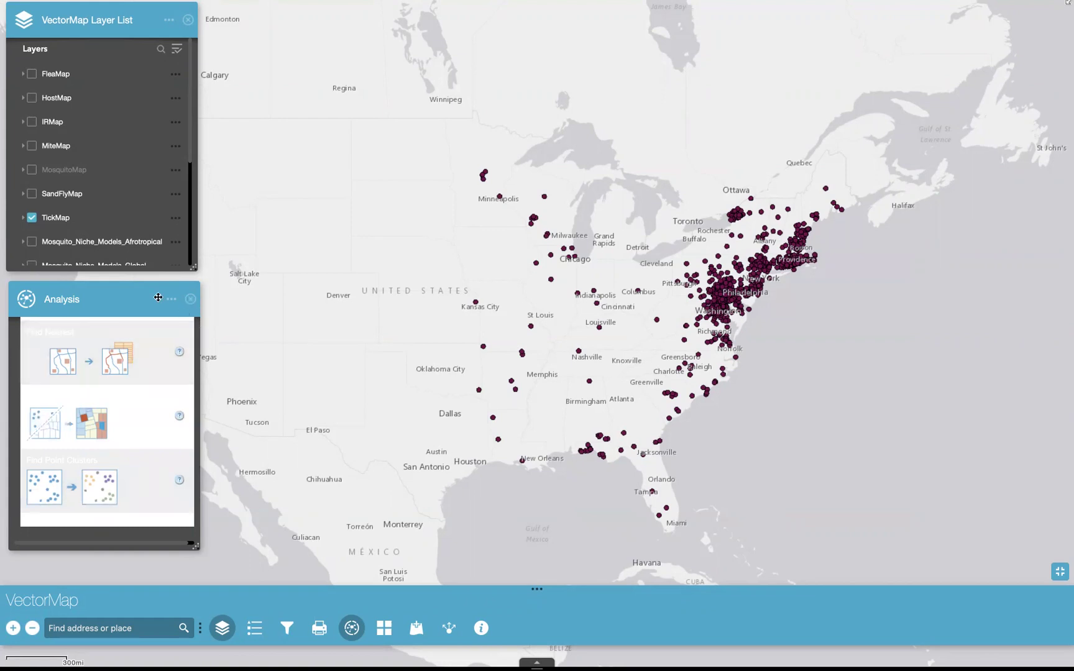
click(190, 298)
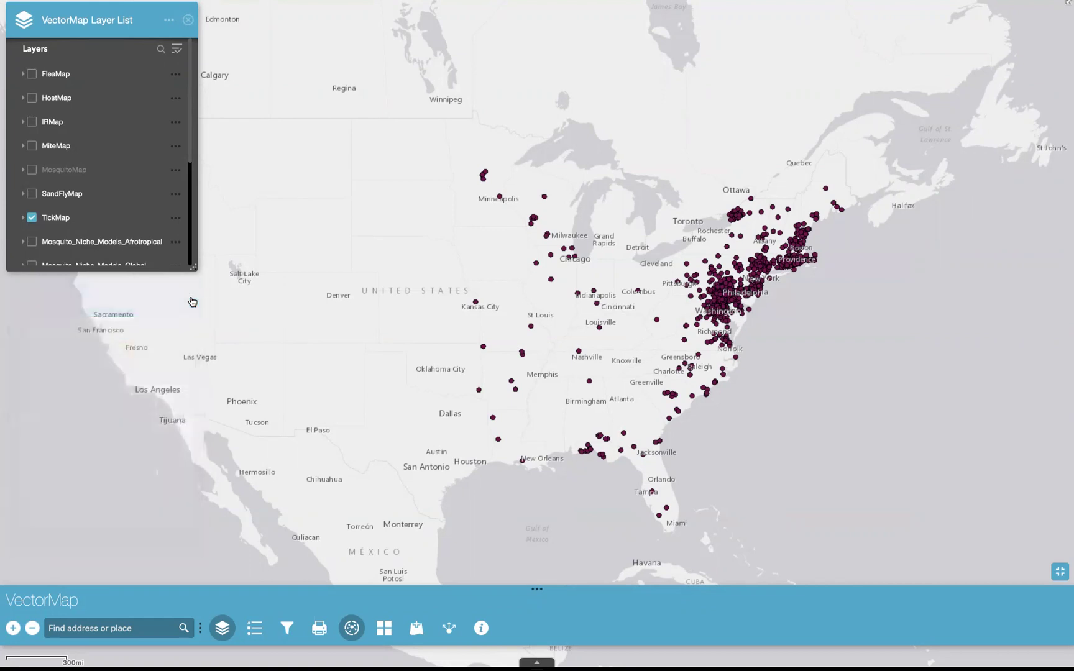
Preview the Charted Territory and Firefly Imagery Hybrid basemaps from the Basemap Gallery
click(384, 627)
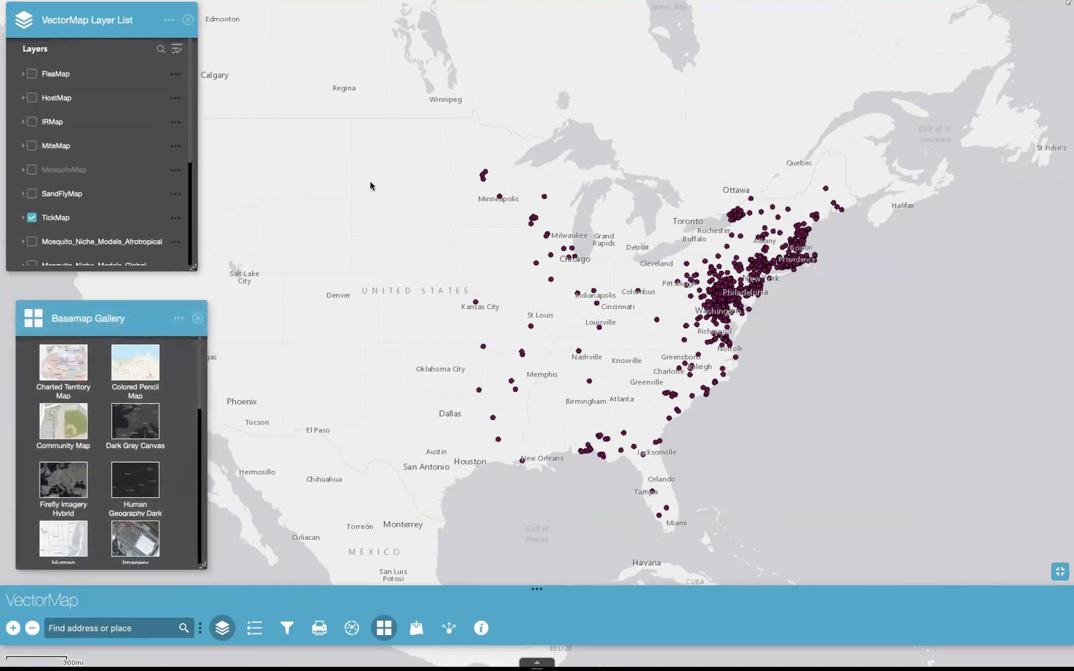
click(61, 366)
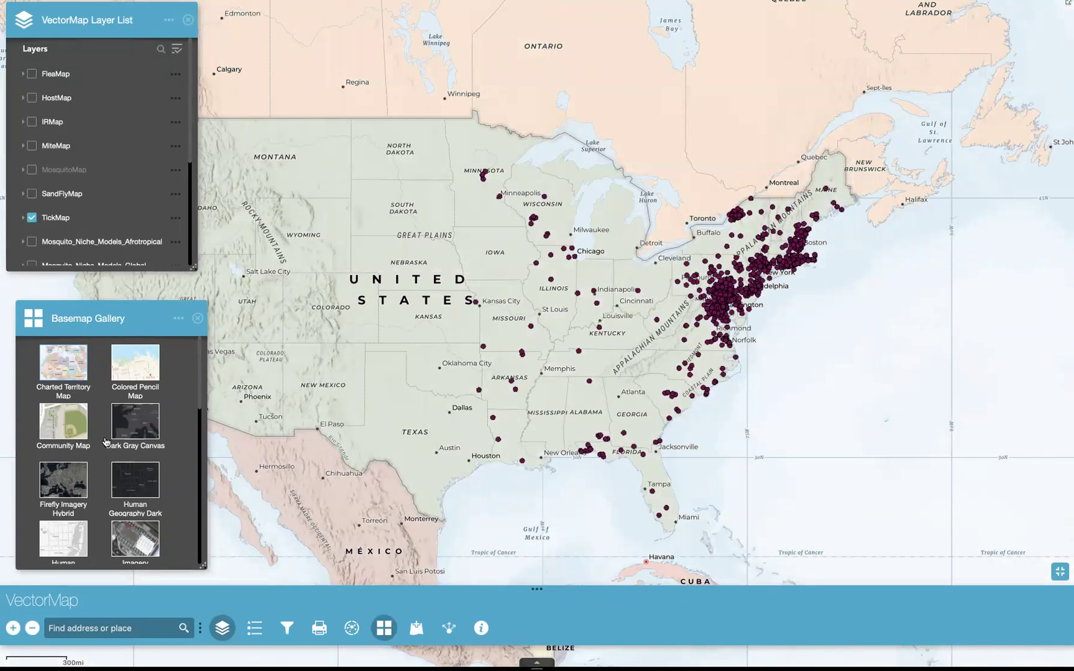
scroll(105, 442, down, 1)
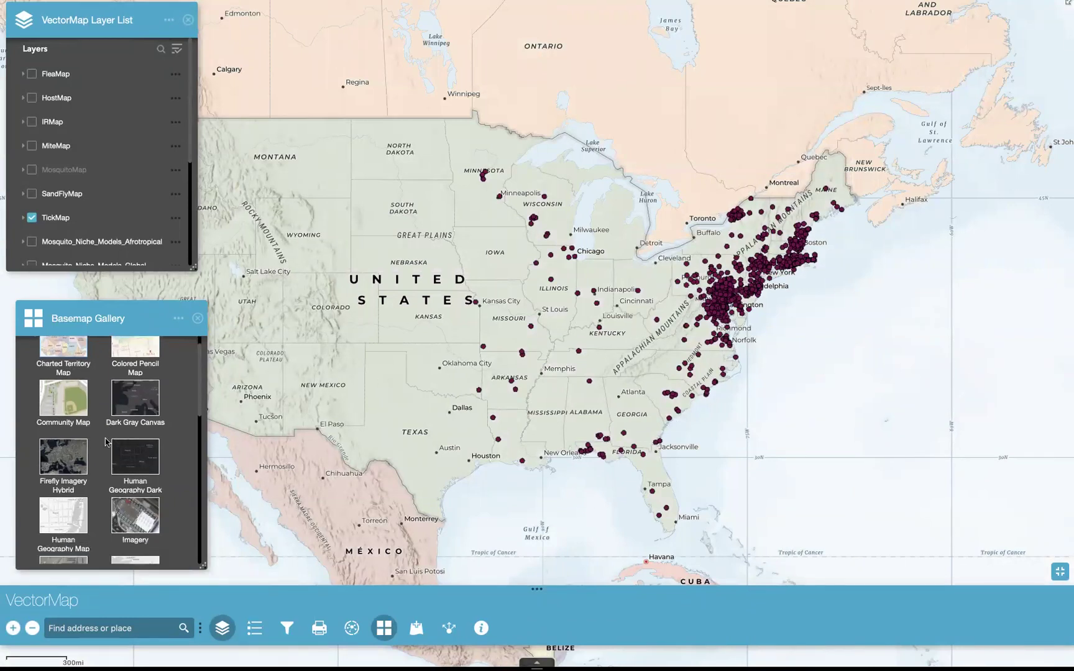
click(62, 458)
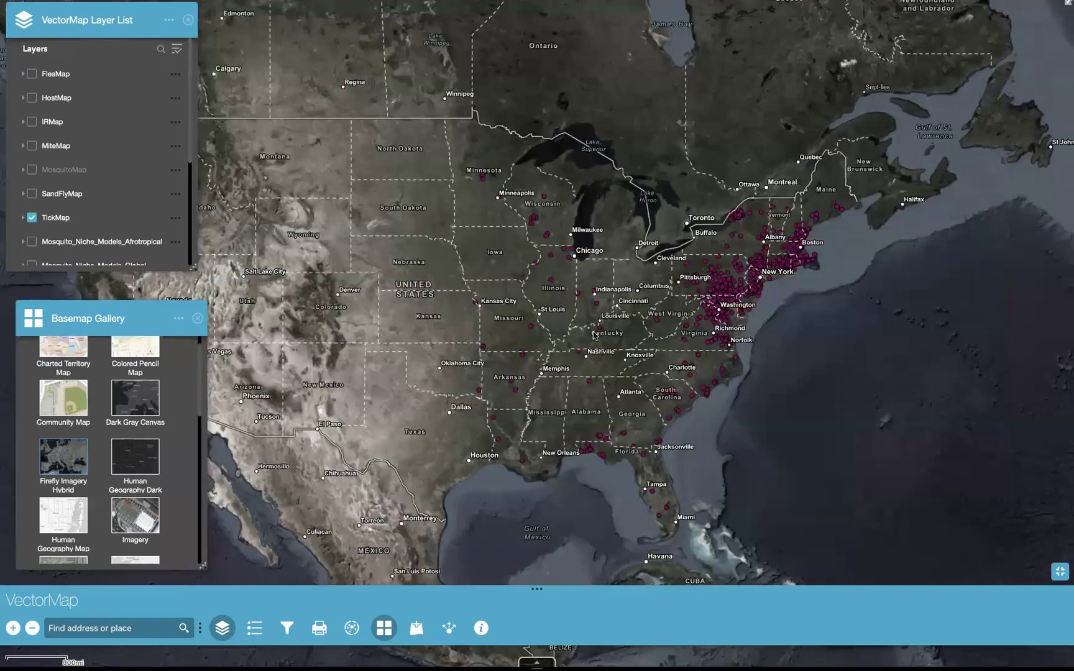
scroll(602, 332, up, 8)
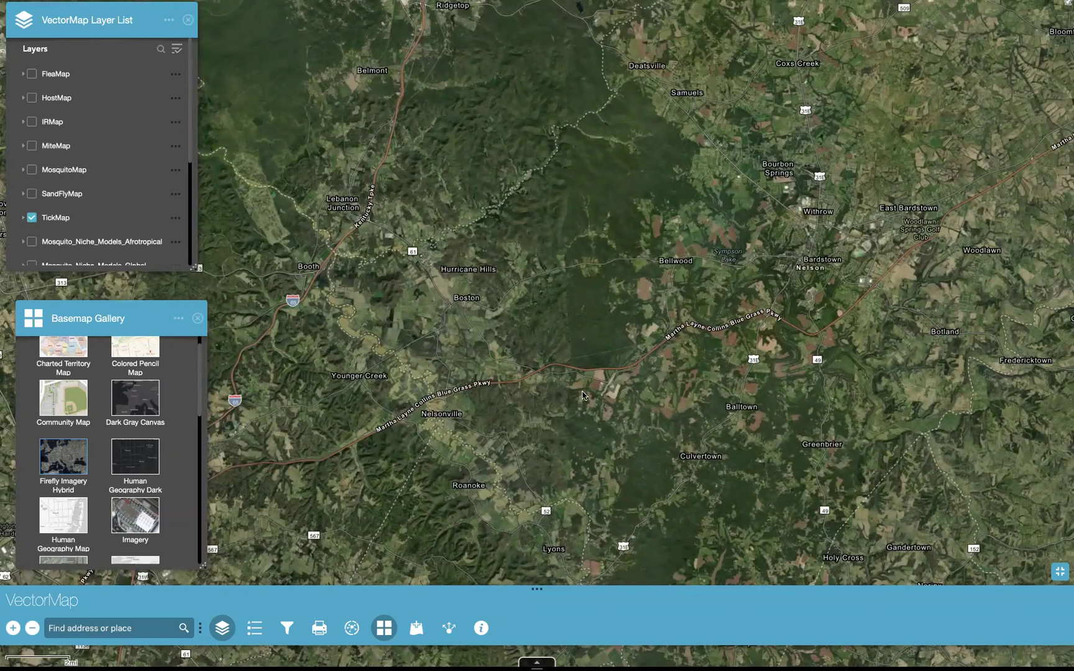
Switch the basemap back to Light Gray Canvas and close the gallery
scroll(583, 393, down, 15)
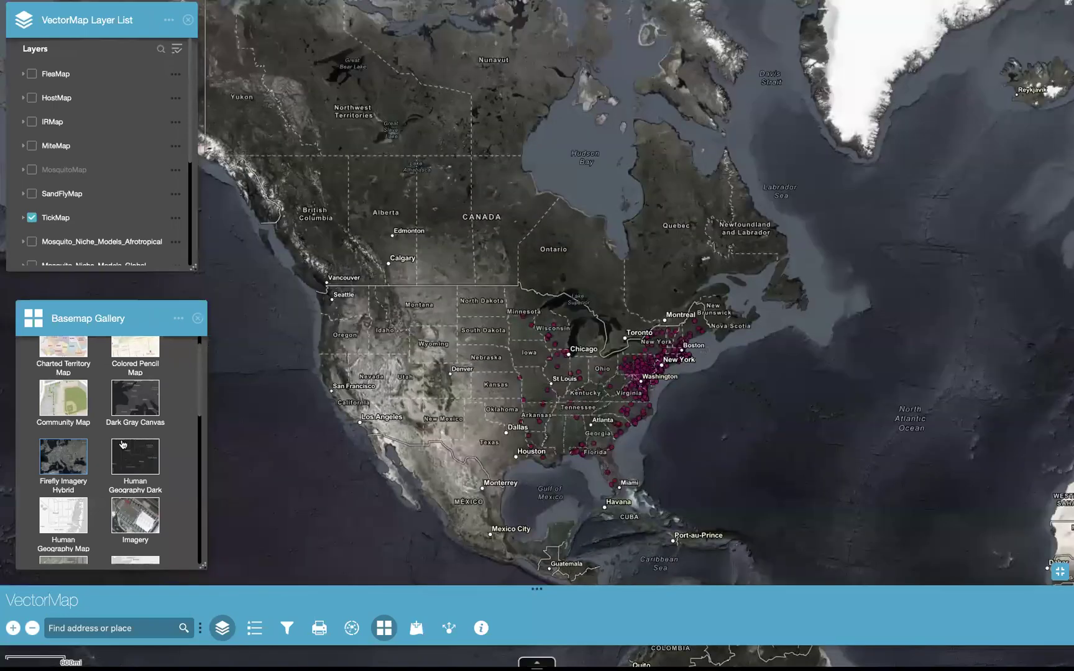
scroll(91, 473, down, 5)
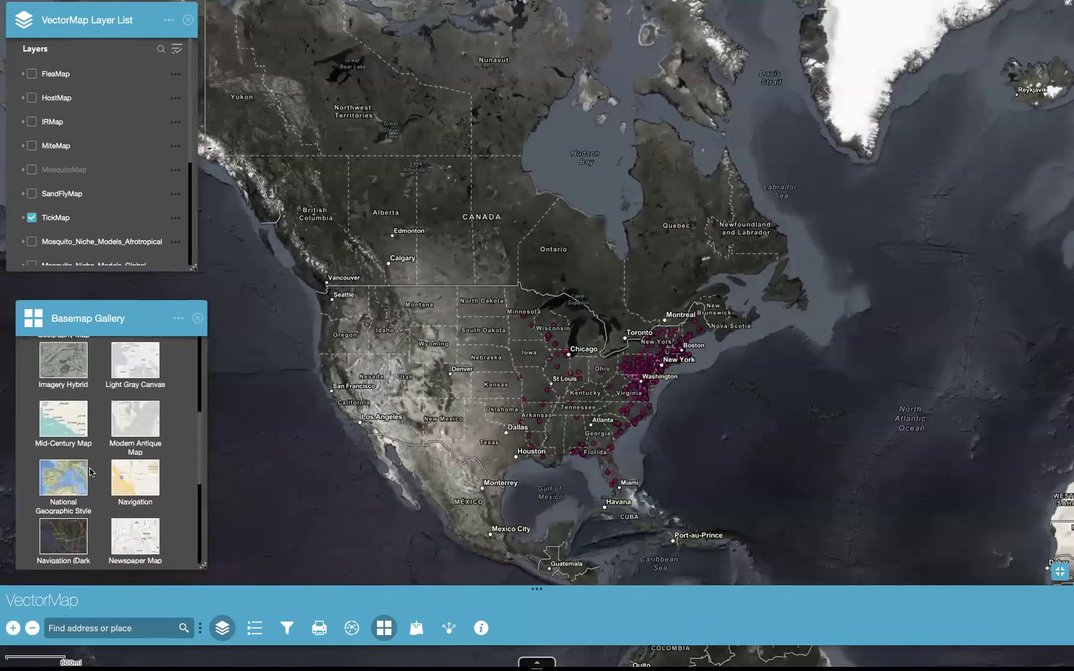
scroll(93, 478, down, 3)
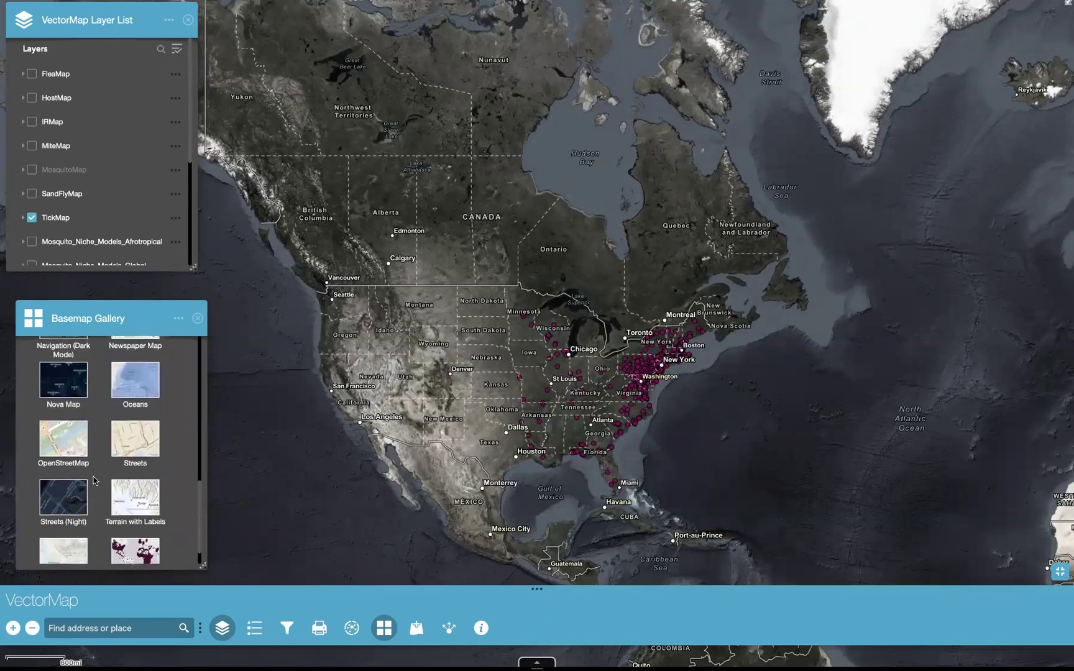
scroll(87, 527, down, 1)
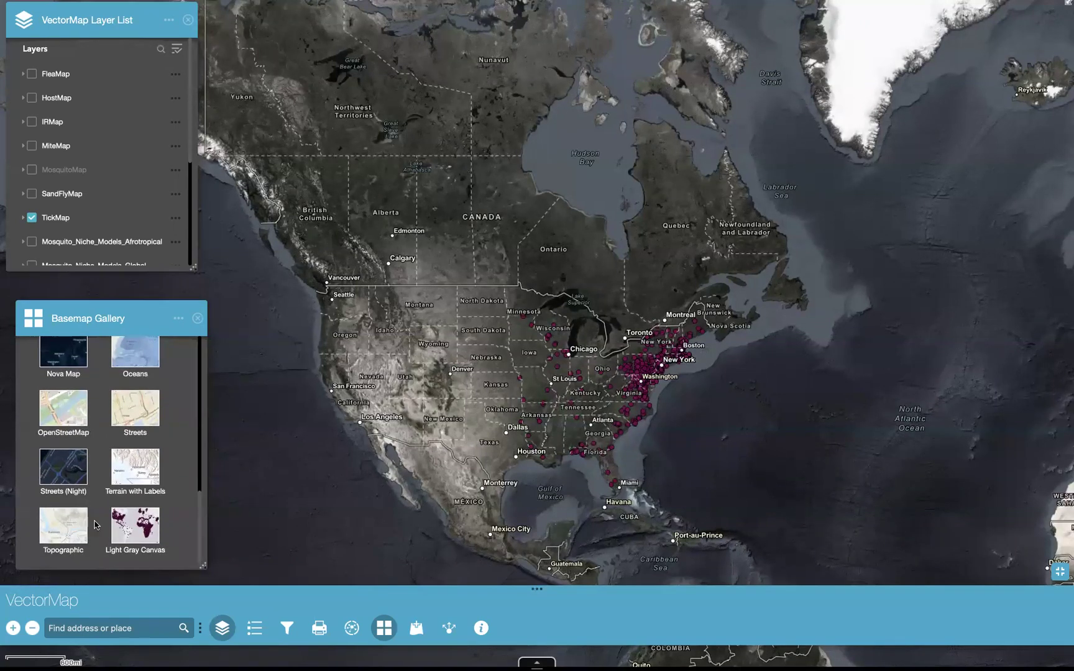
click(128, 530)
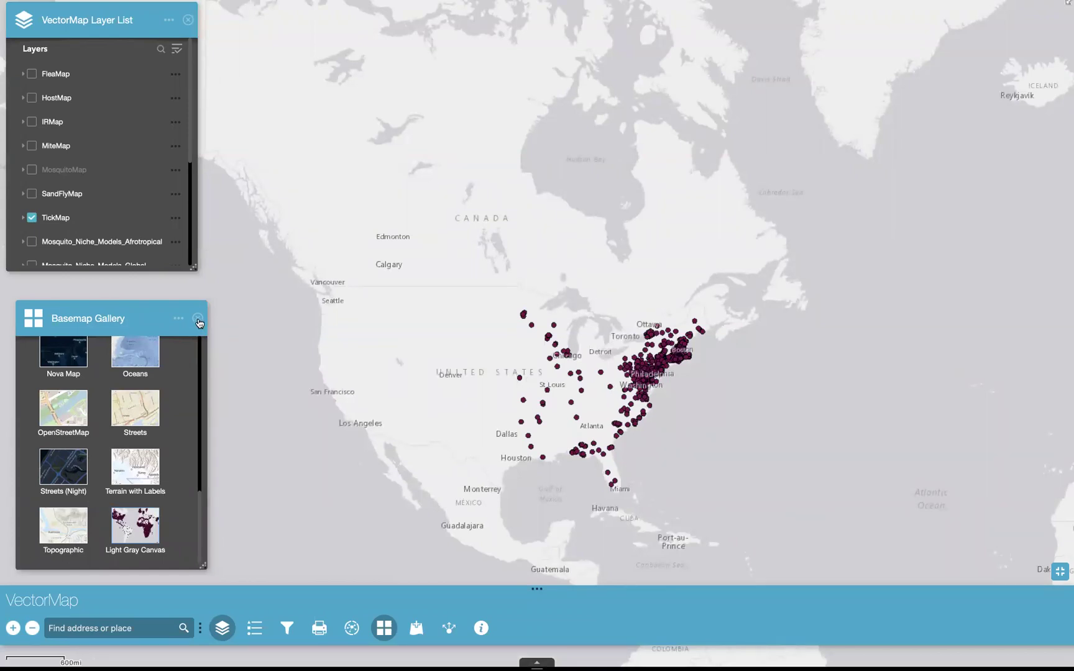
click(197, 320)
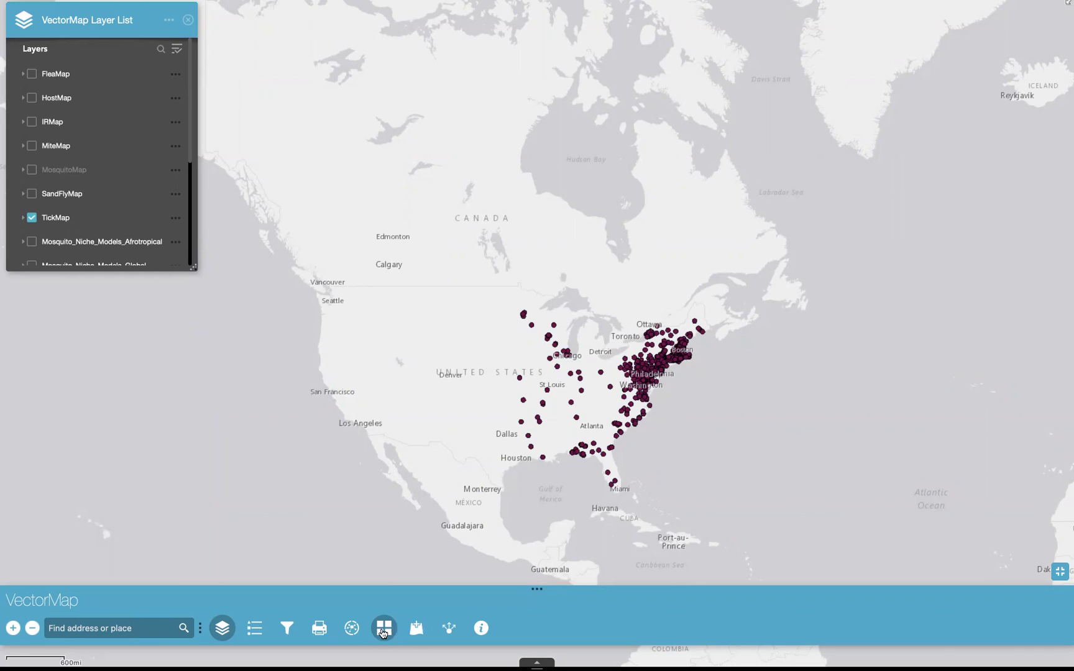
click(417, 629)
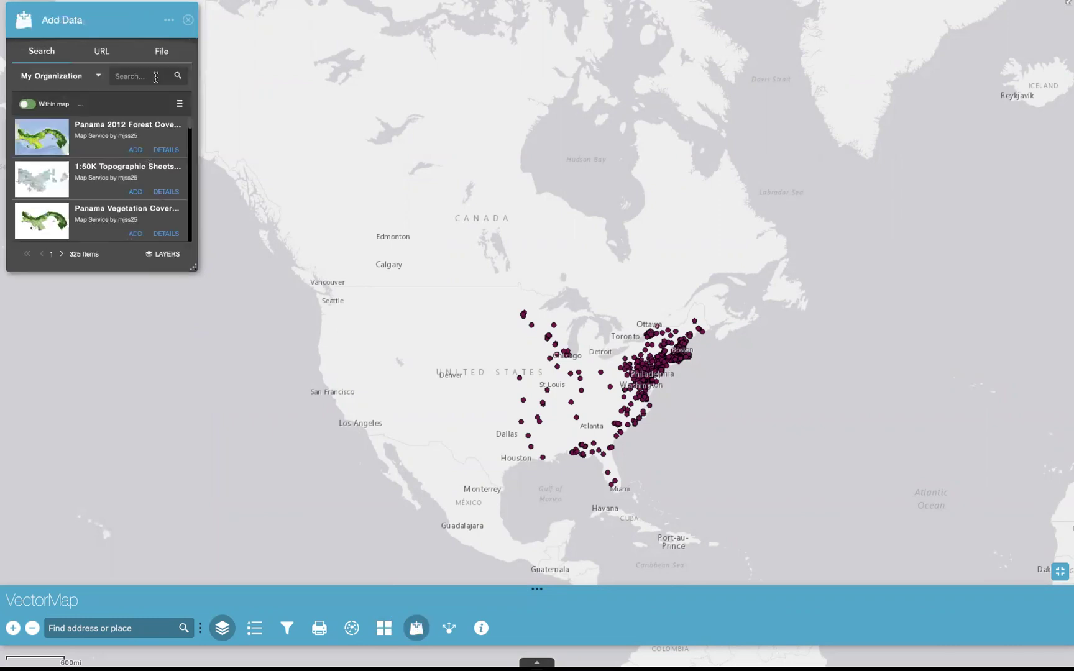
Move the Add Data panel below the Layer List and search ArcGIS Online instead of My Organization
drag(118, 23, 110, 301)
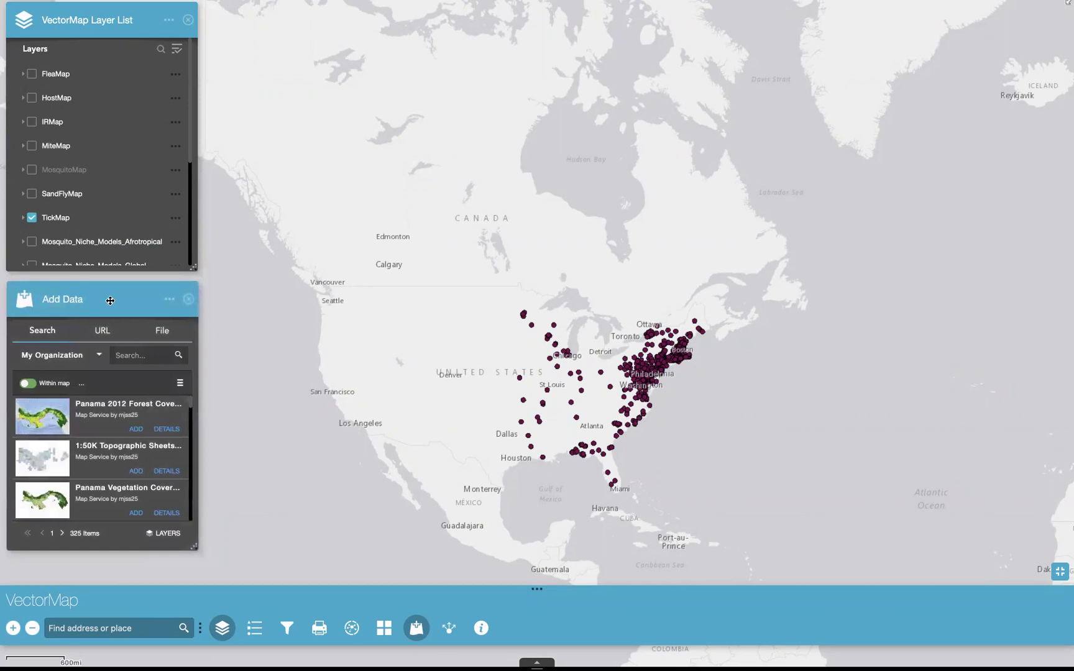
click(64, 358)
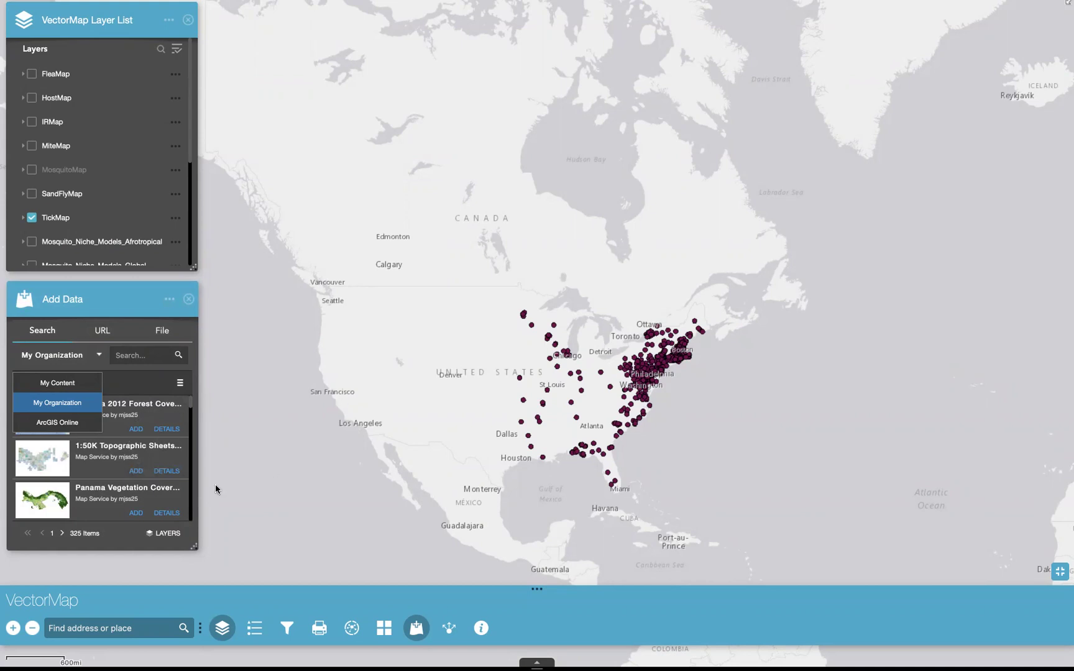
click(74, 424)
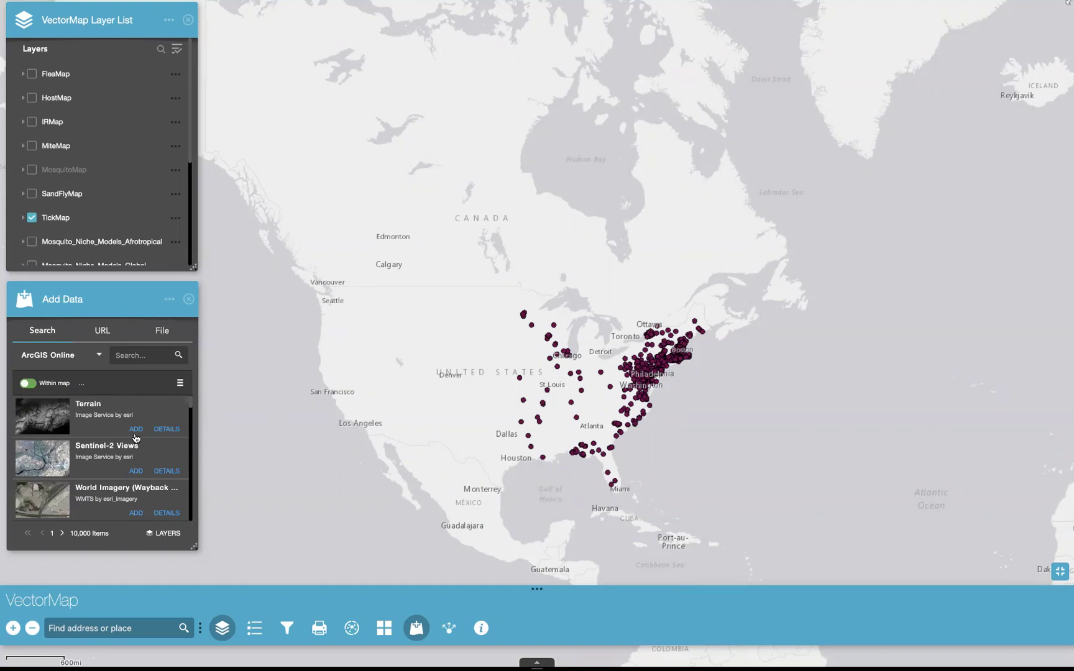
Add the Terrain layer, check its elevation legend, and switch it off over Light Gray Canvas
click(136, 429)
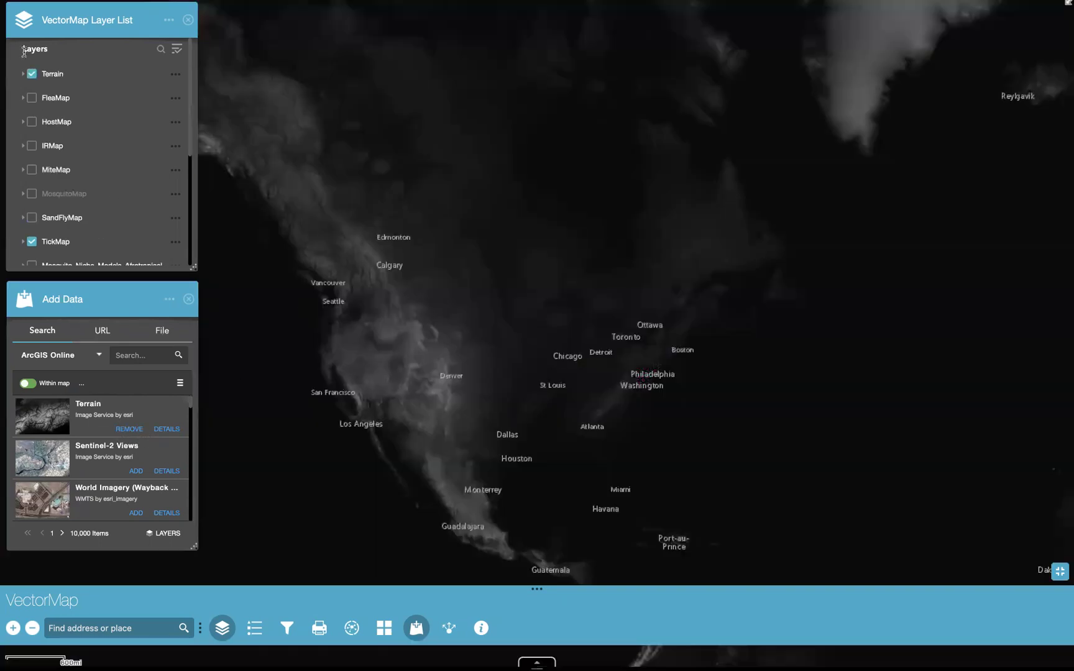
click(24, 75)
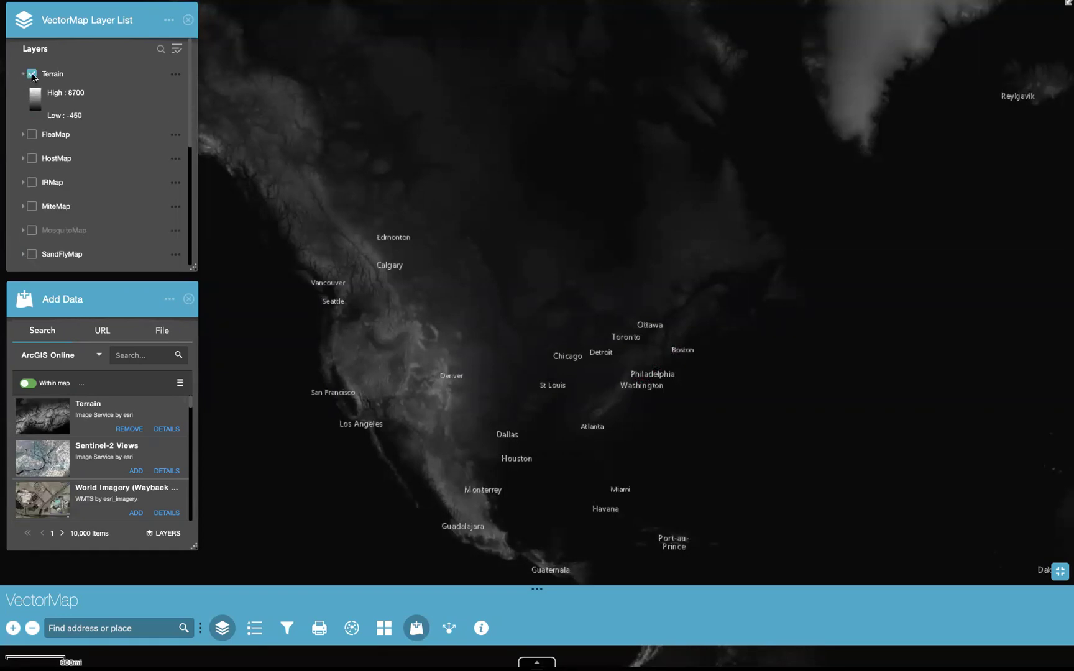
click(32, 76)
click(23, 74)
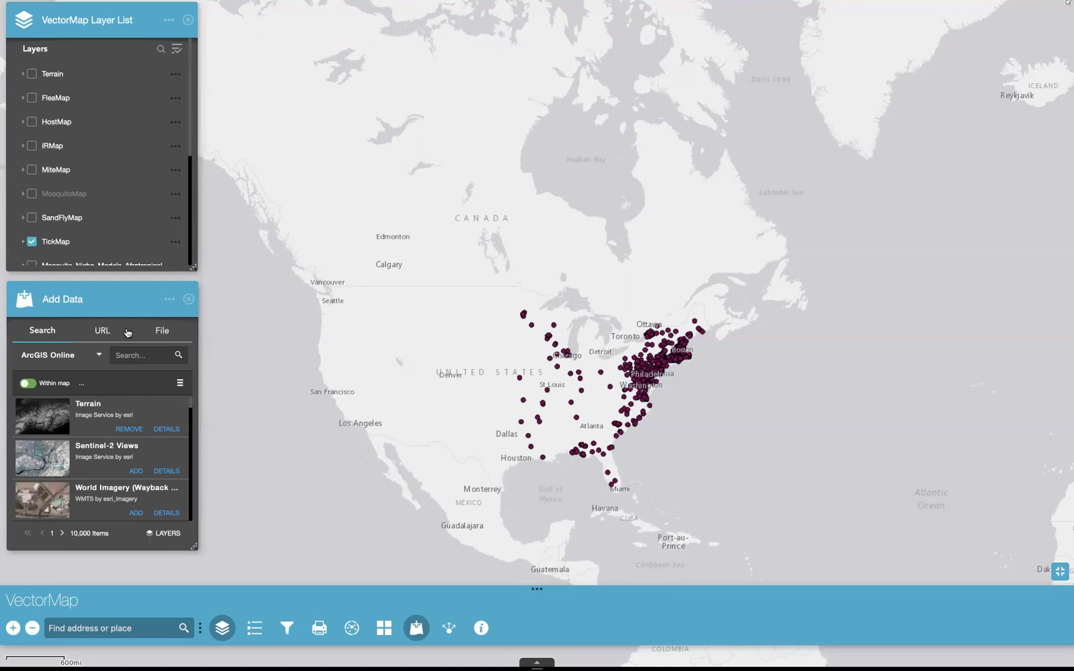
Check the URL type options (ArcGIS Server Web Service), then browse for a local file to upload
click(101, 333)
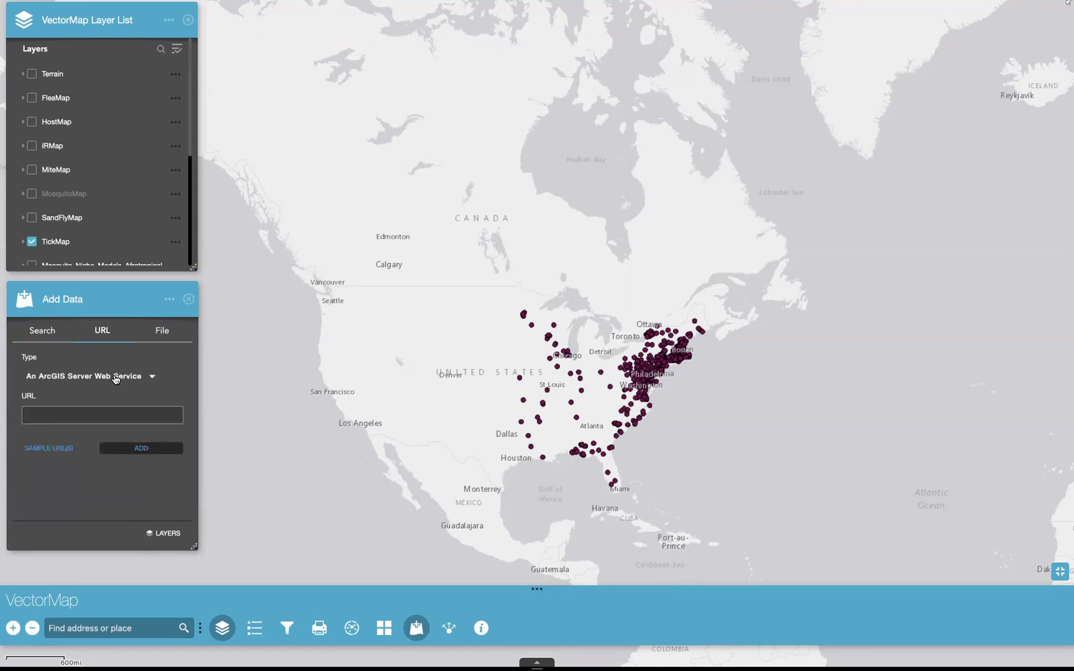
click(116, 379)
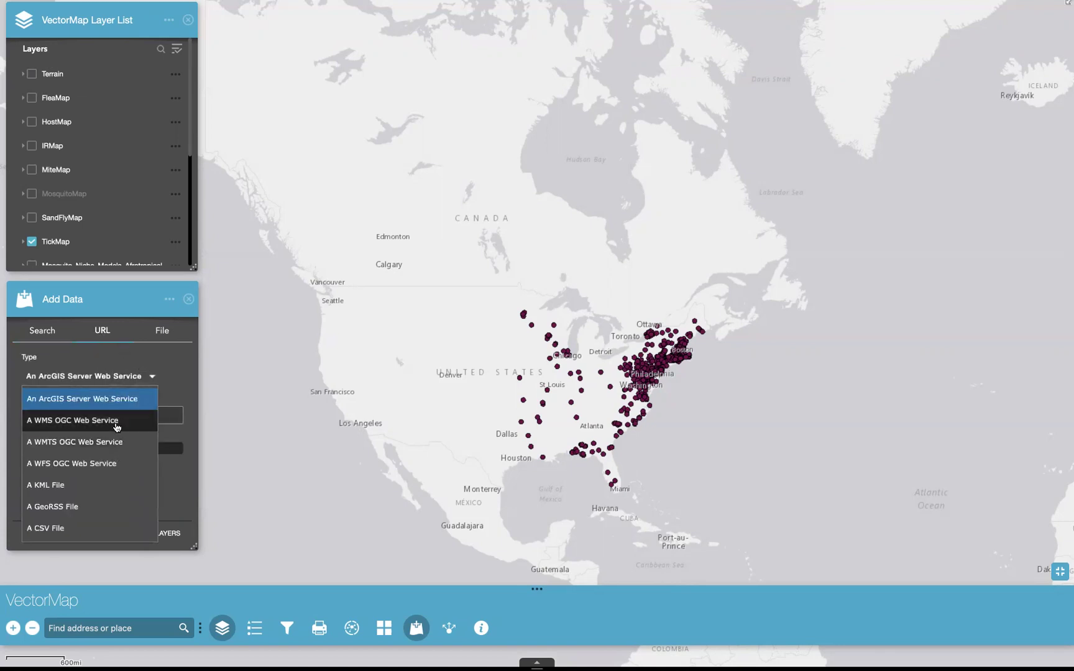
click(174, 392)
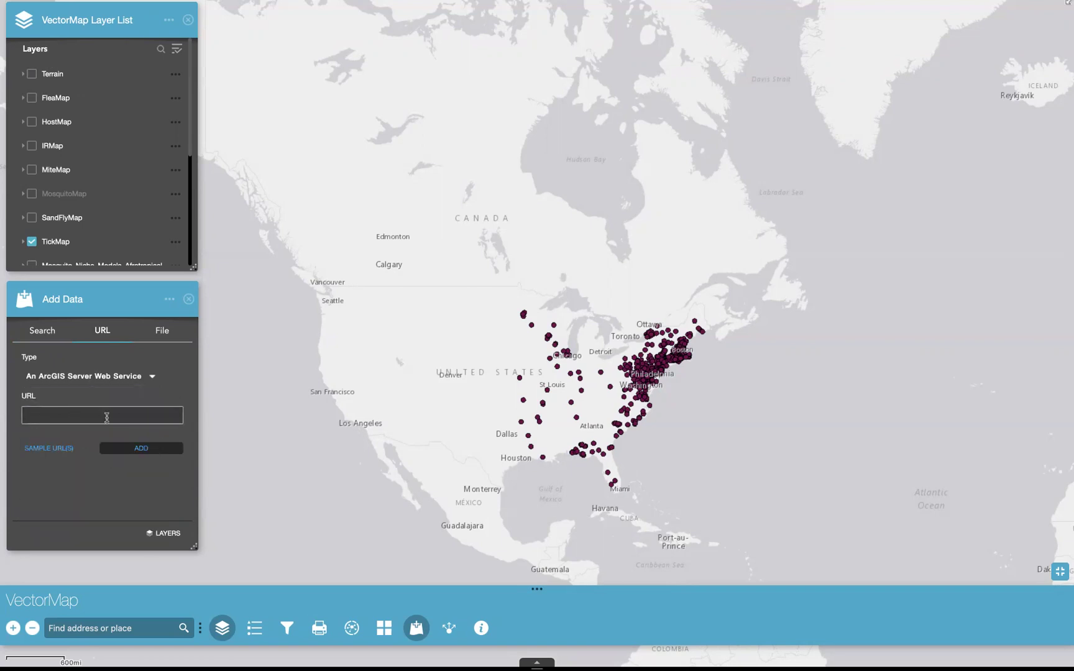
click(162, 333)
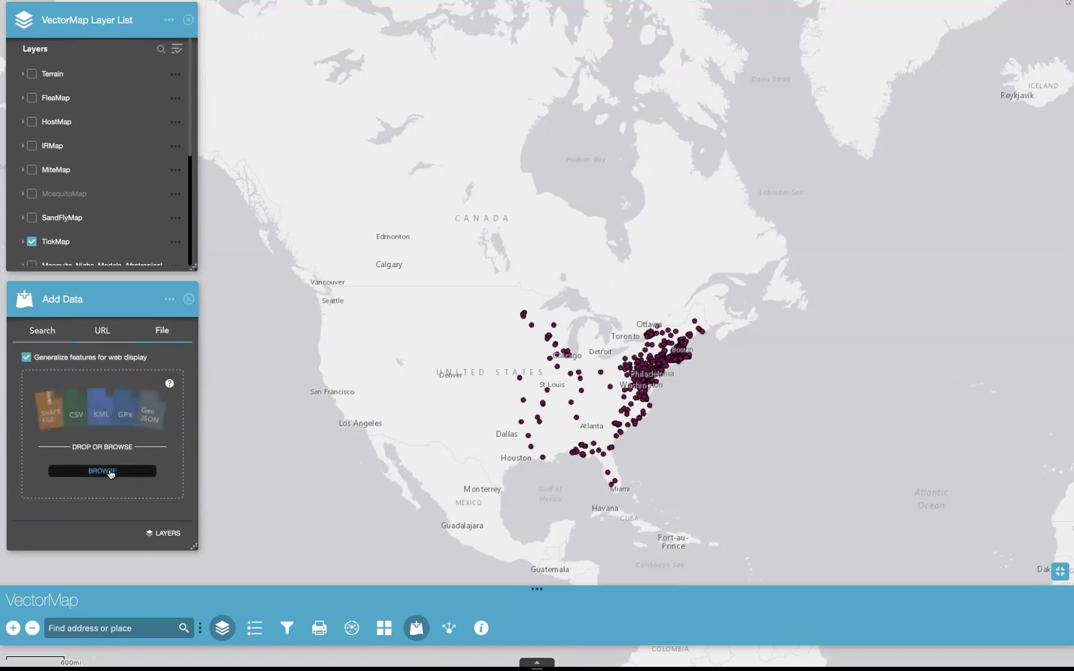
click(109, 475)
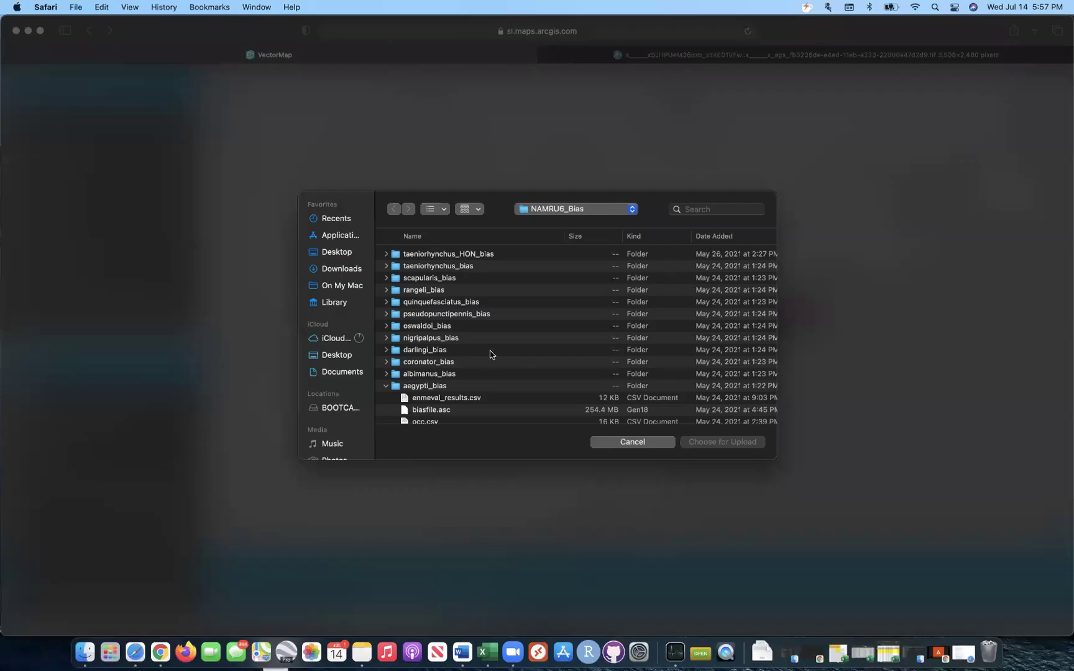
scroll(454, 396, down, 1)
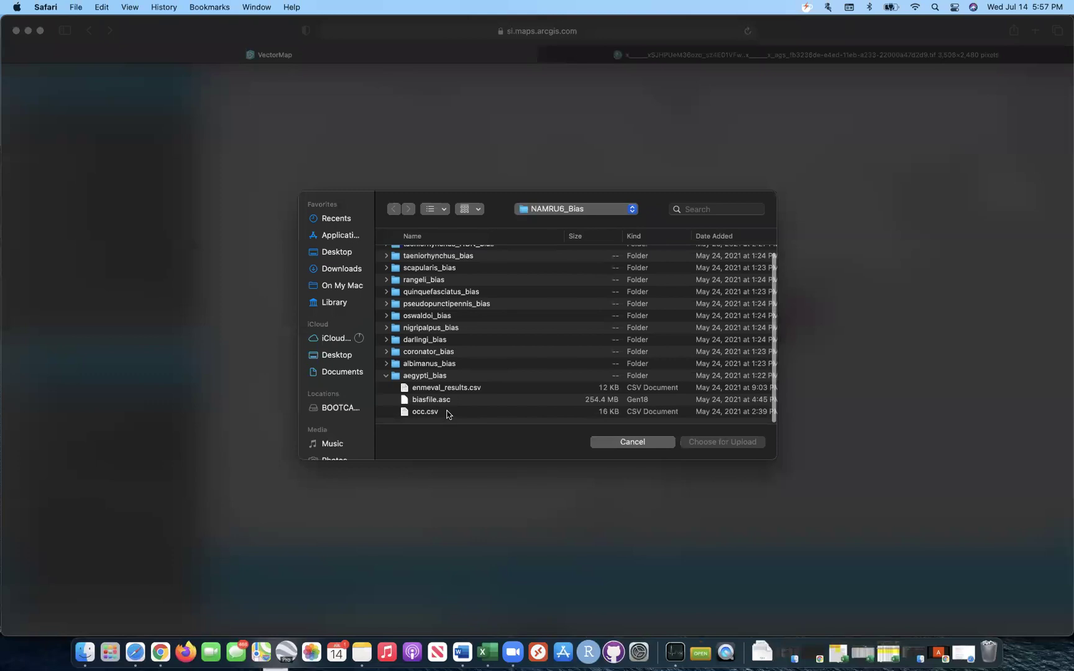
Upload occ.csv as a map layer and open the popup of an aegypti record in Colombia
click(446, 411)
click(721, 444)
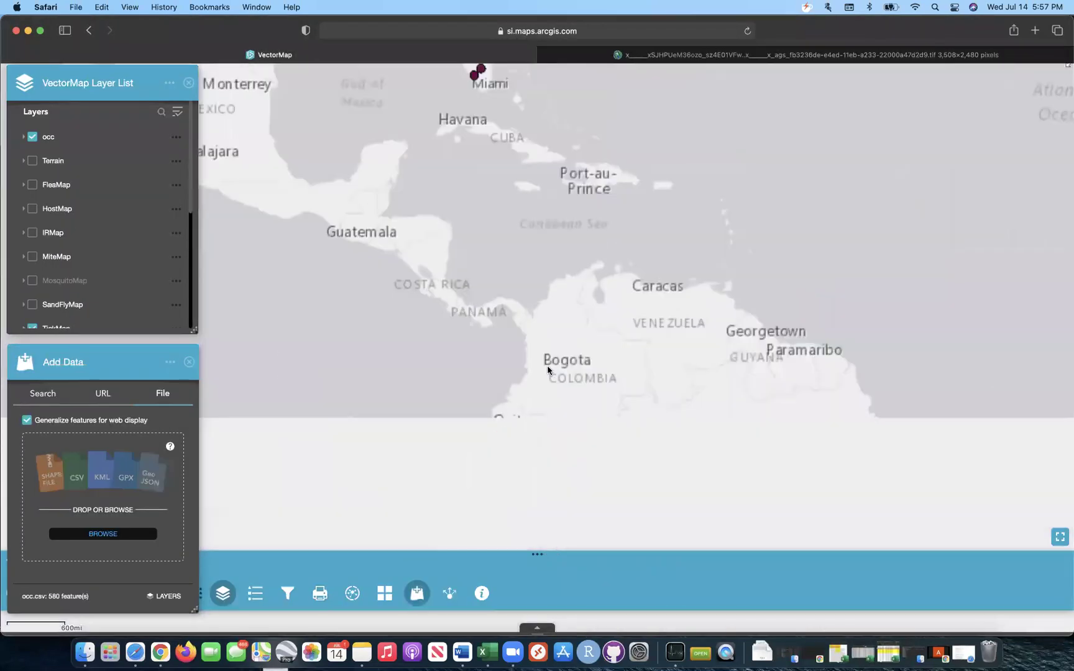
drag(648, 373, 652, 327)
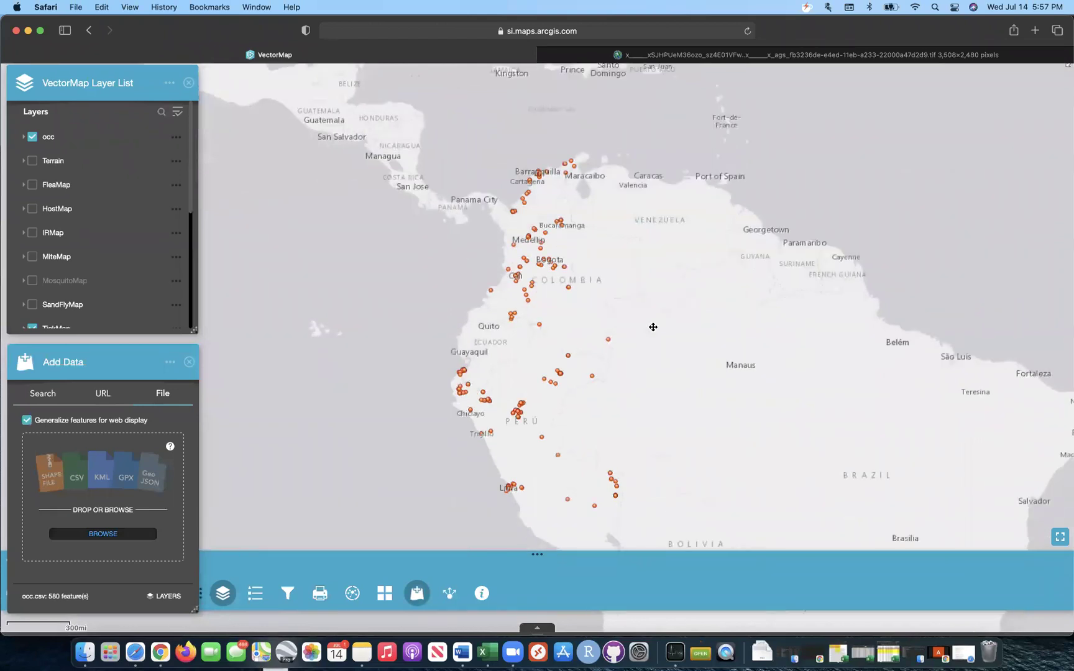
click(491, 289)
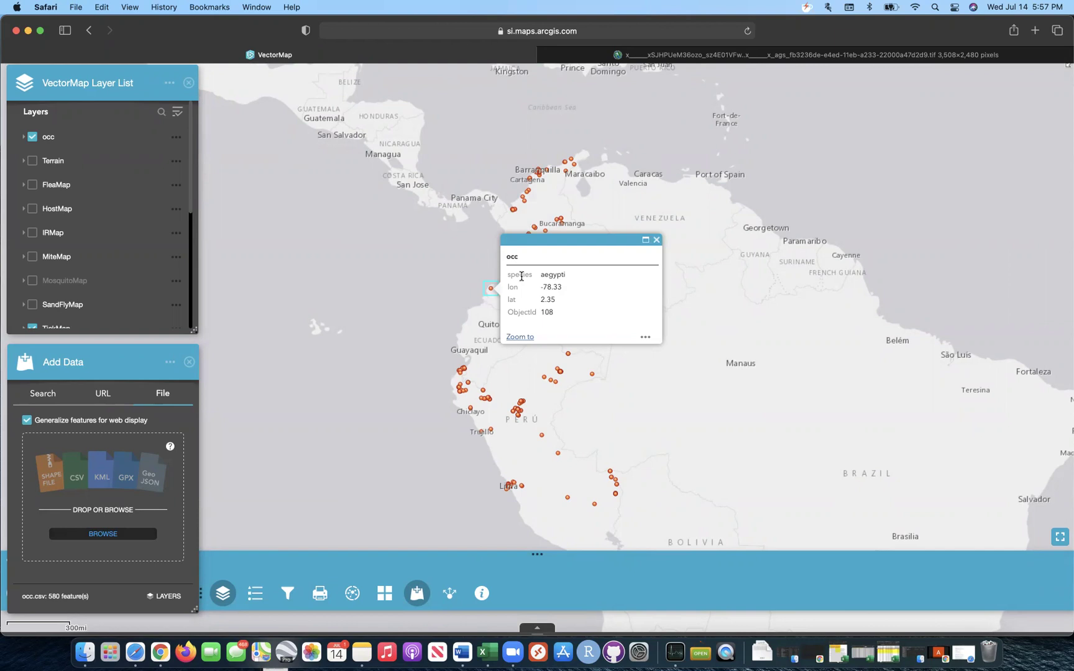
Read the popups of several aegypti occ records near Cali, Colombia
click(517, 370)
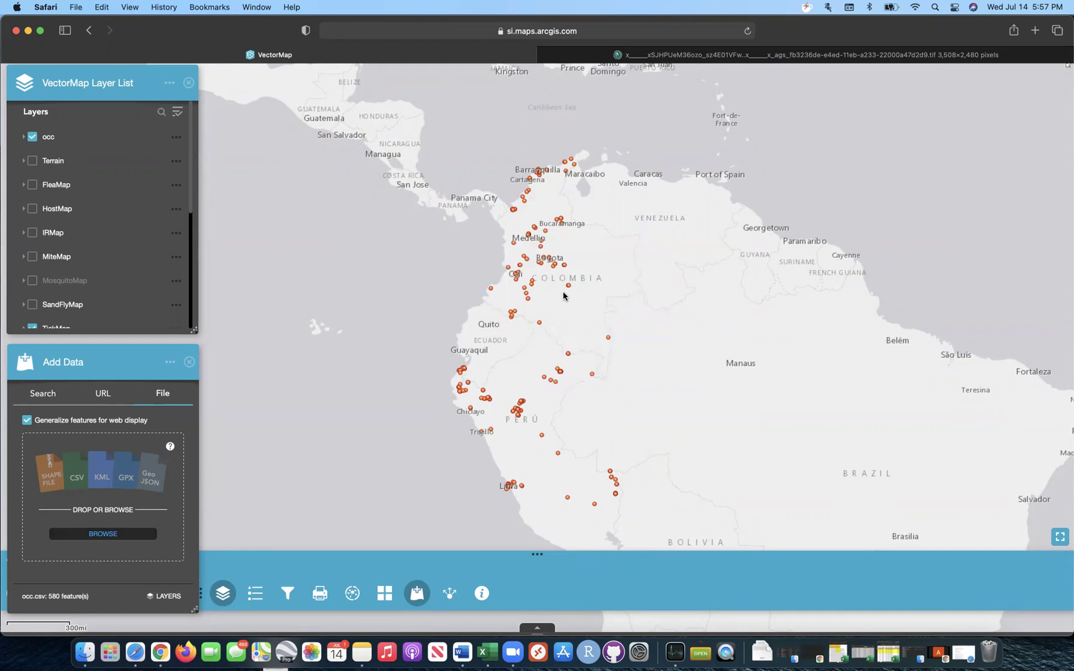
click(526, 301)
click(502, 291)
click(524, 296)
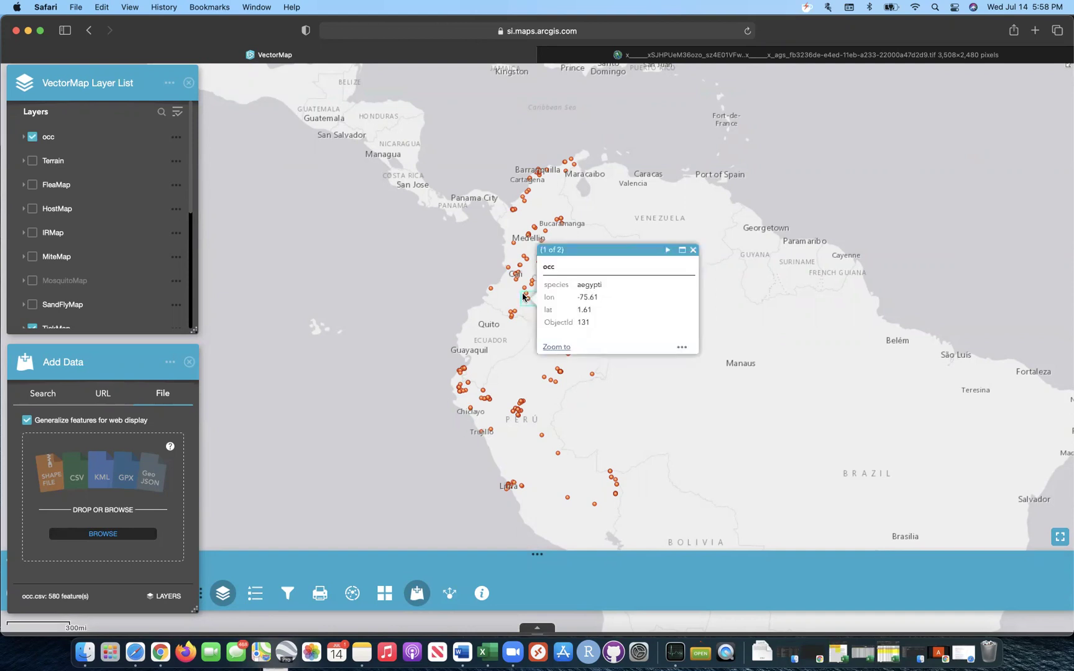
click(525, 289)
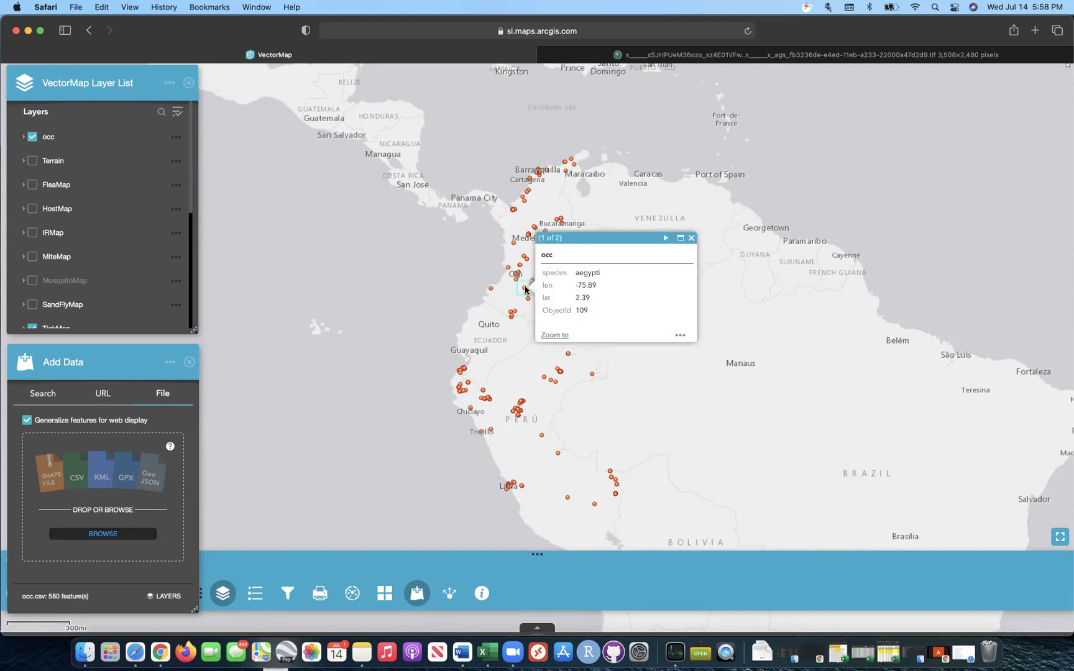
double_click(584, 272)
click(691, 238)
Switch off the occ layer and pan back to the eastern US tick records
click(33, 137)
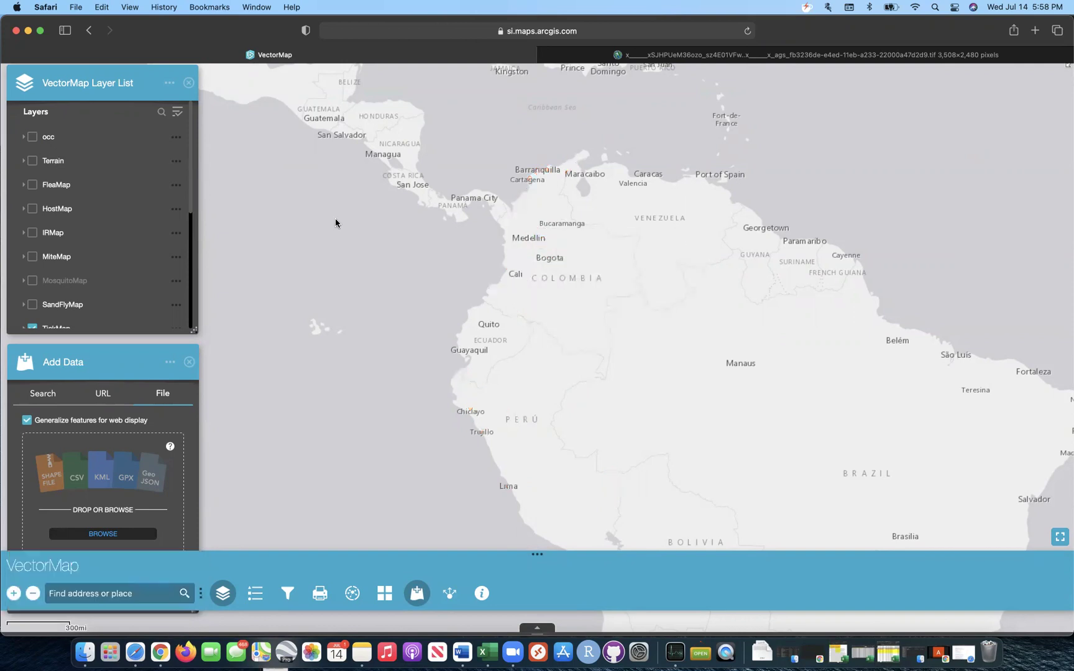
drag(410, 214, 482, 349)
drag(463, 288, 513, 458)
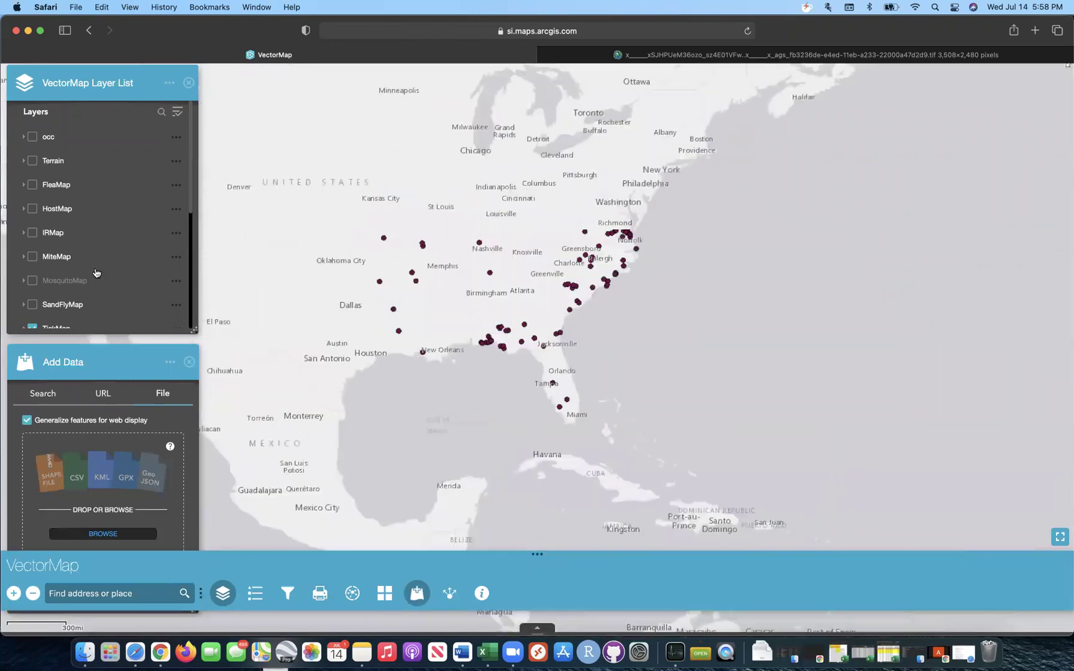
scroll(96, 274, down, 1)
Close the Add Data panel and bring up the Share panel below the layer list
click(188, 362)
click(449, 593)
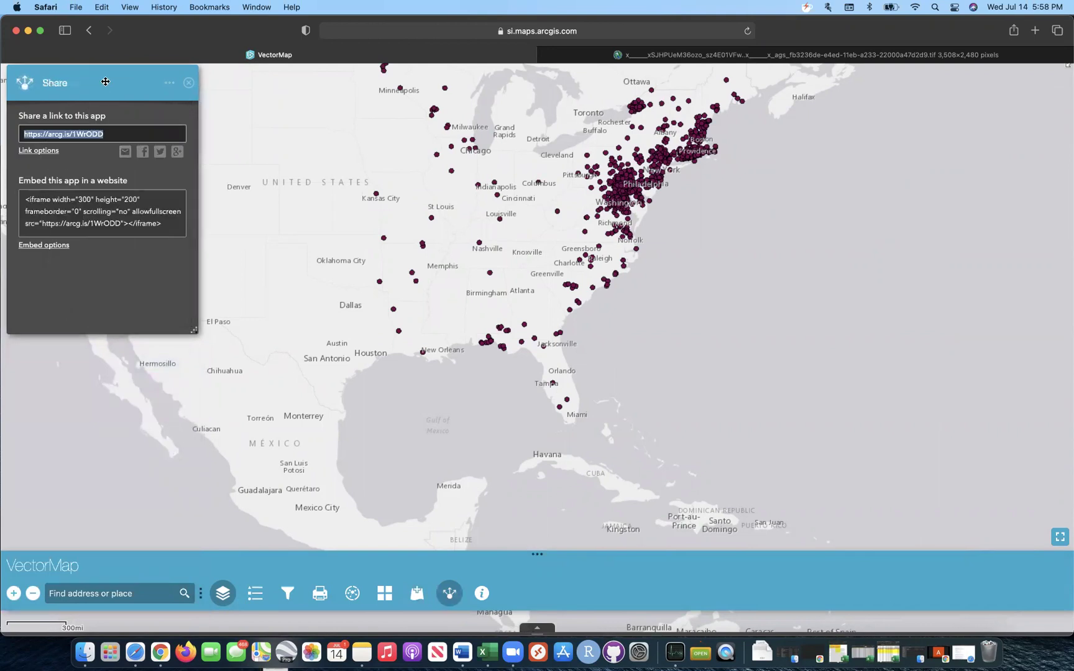
drag(106, 80, 132, 327)
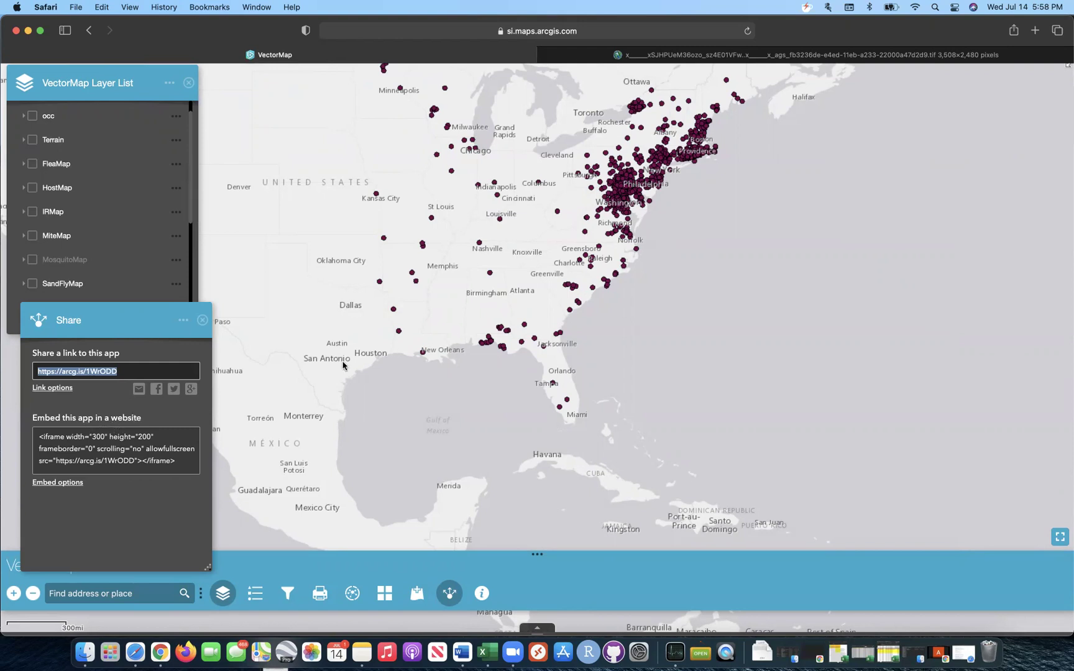
Select the iframe embed code, then close Share and bring up the About information
click(82, 430)
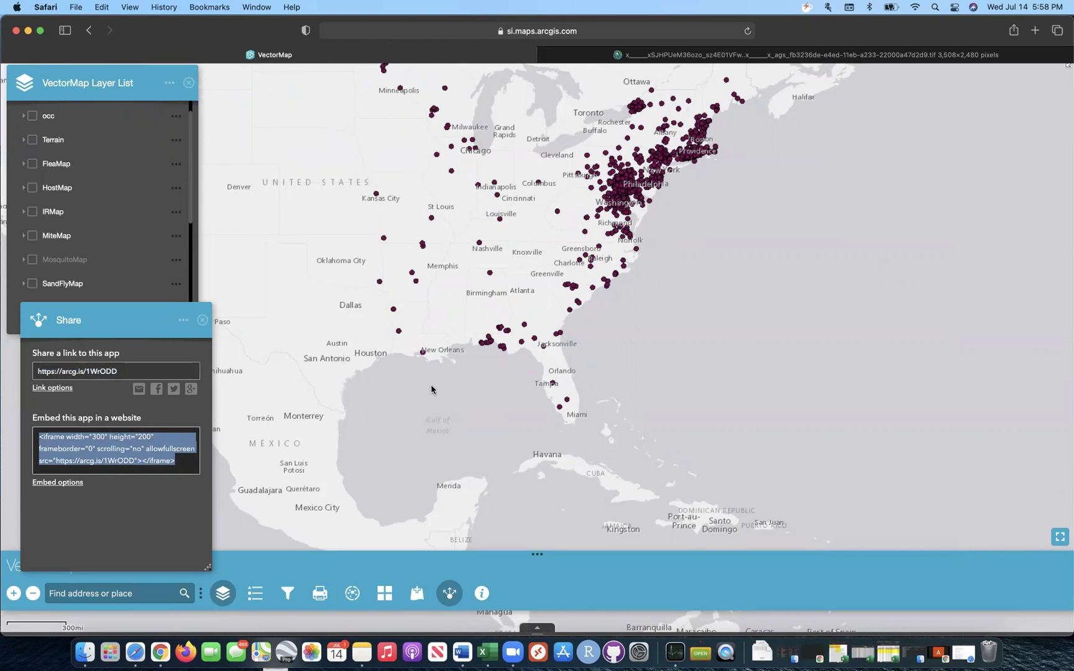
click(129, 503)
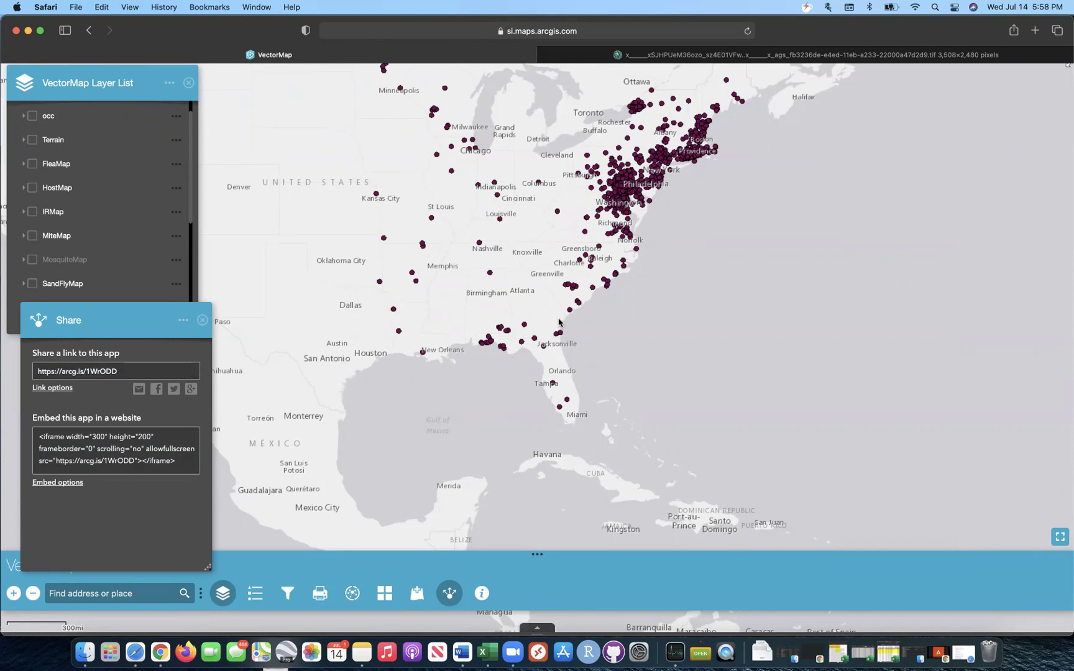
drag(599, 320, 599, 349)
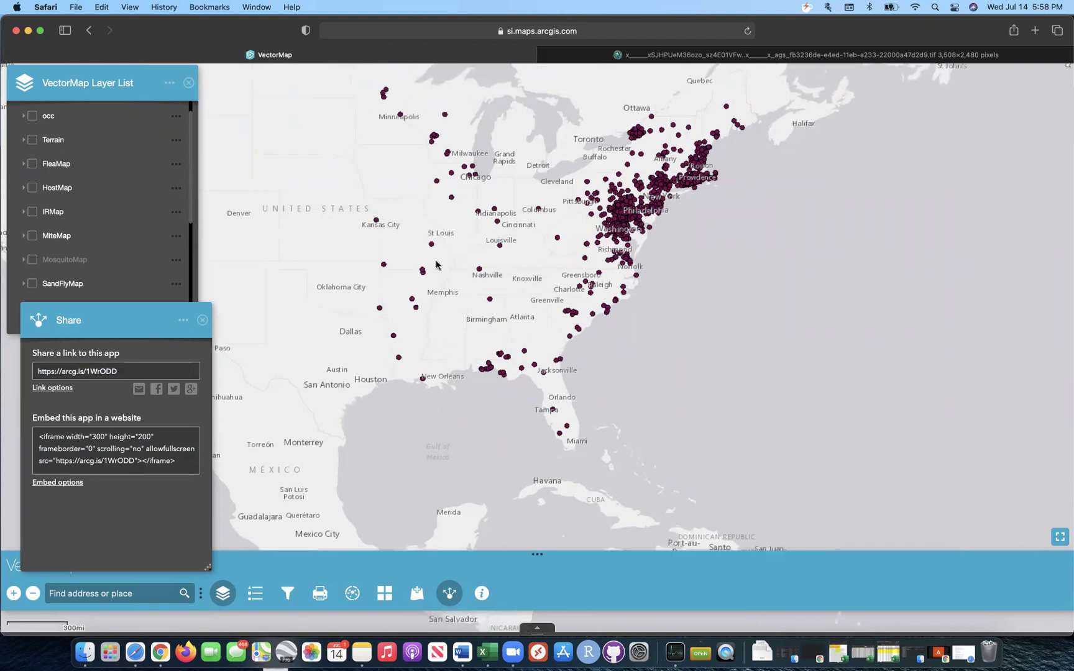
click(208, 321)
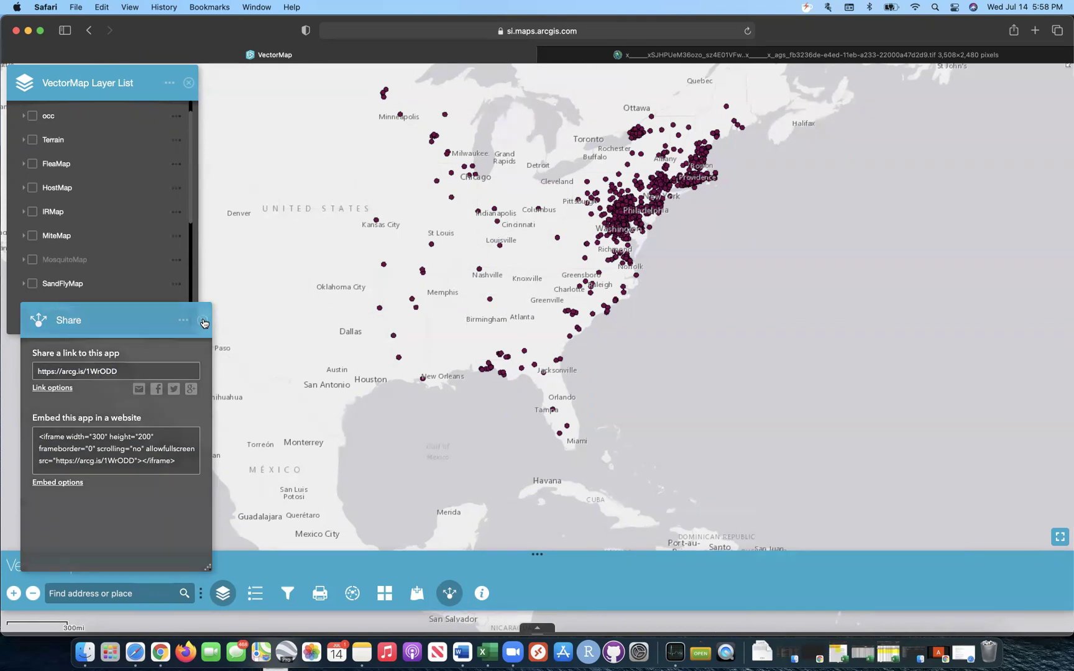
click(482, 596)
Position the About VectorMap panel and scroll through WRBU's vector surveillance database description
drag(122, 84, 131, 306)
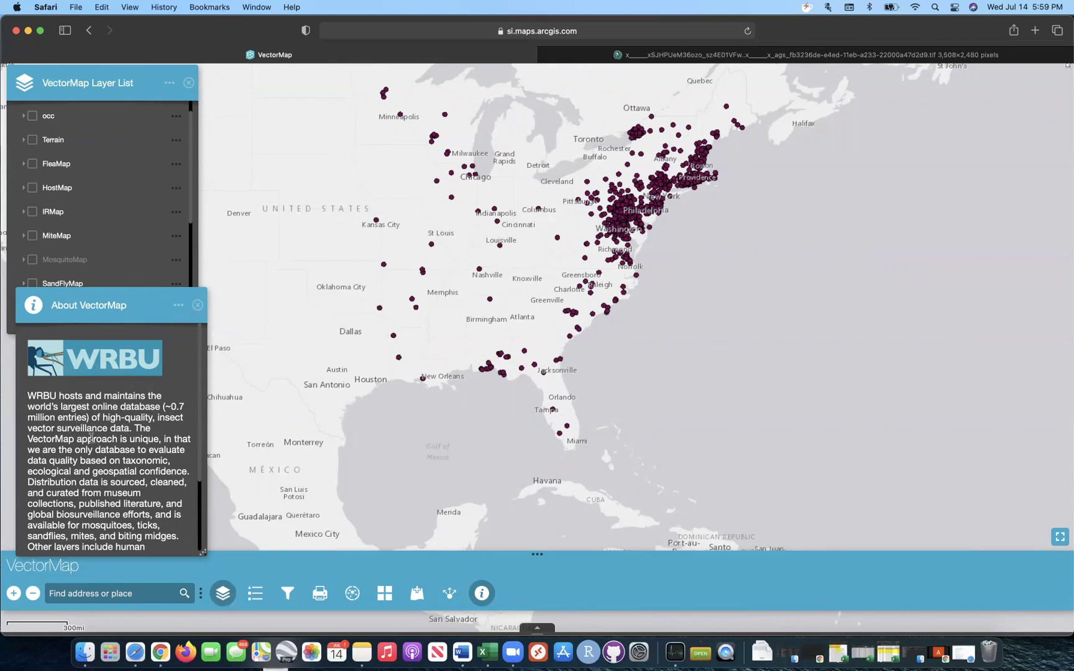
scroll(84, 431, down, 5)
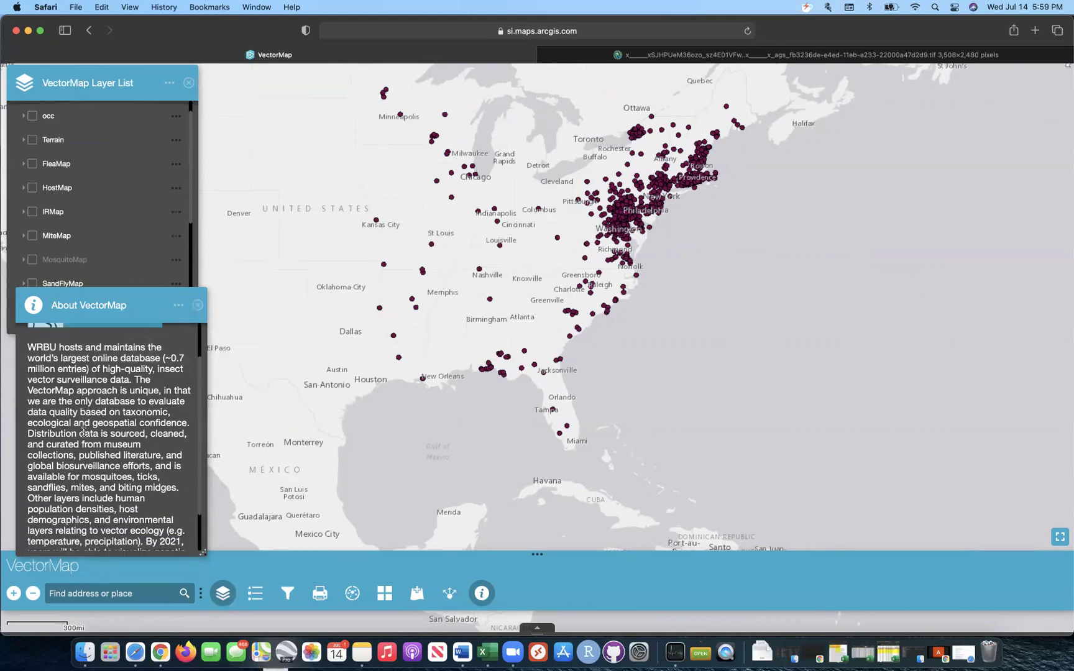
drag(133, 300, 131, 266)
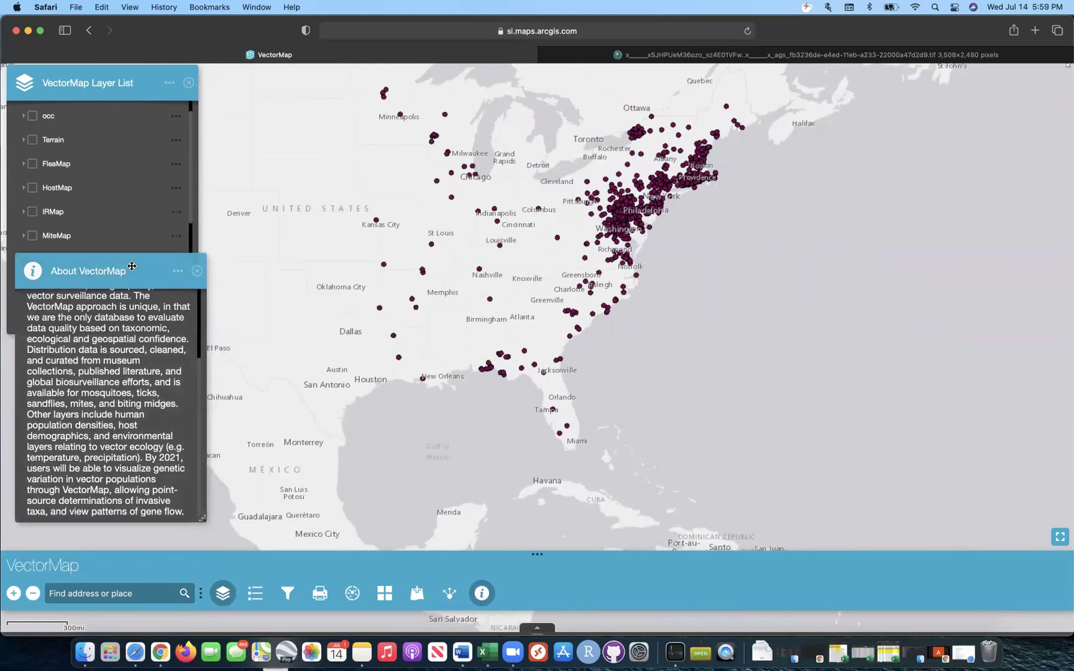